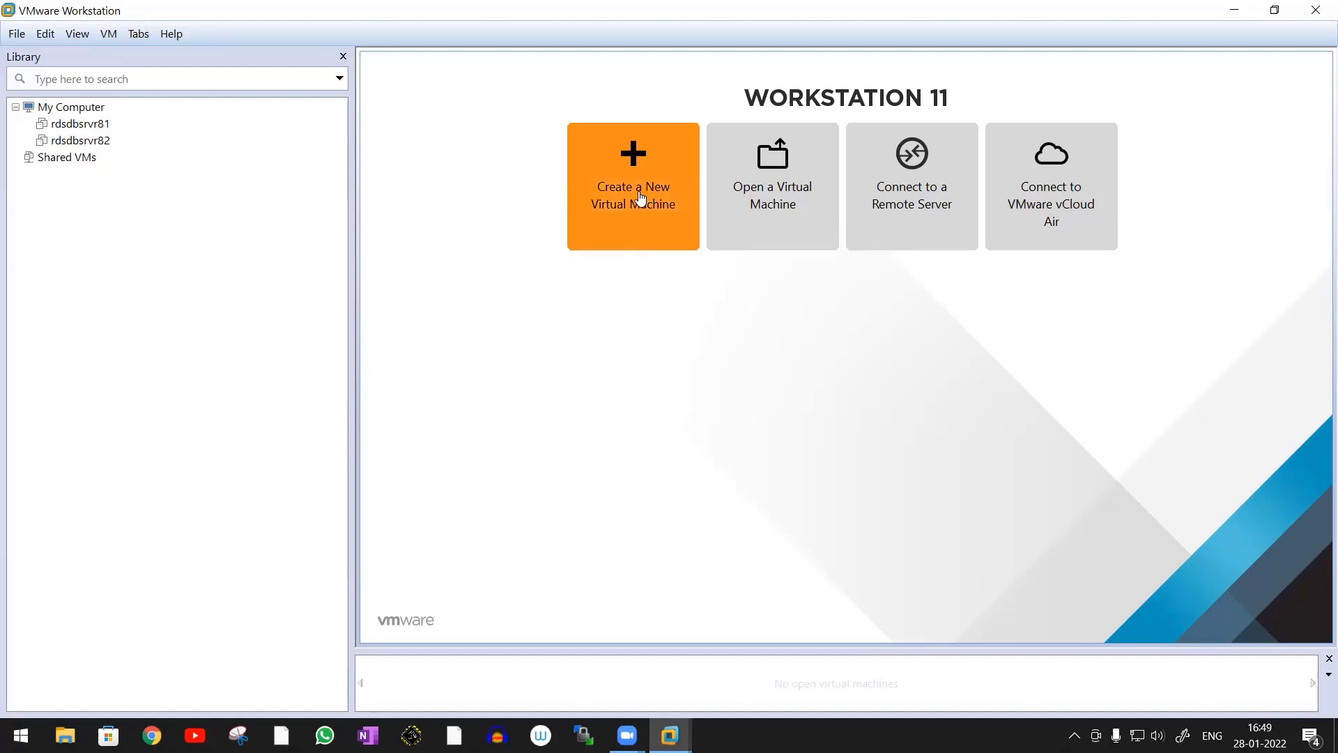
Start a new typical virtual machine with a blank hard disk and Linux, version Oracle Enterprise Linux 64-bit, as the guest operating system
left_click(637, 201)
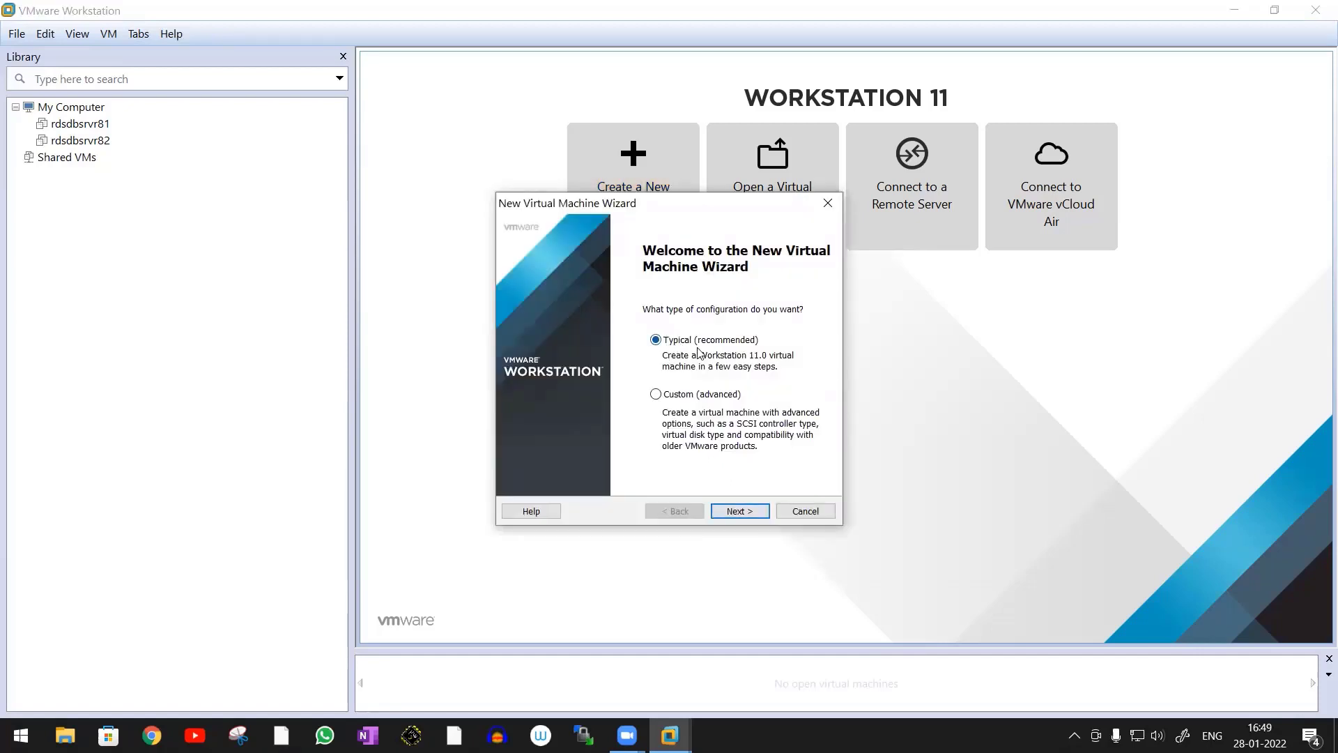
left_click(739, 513)
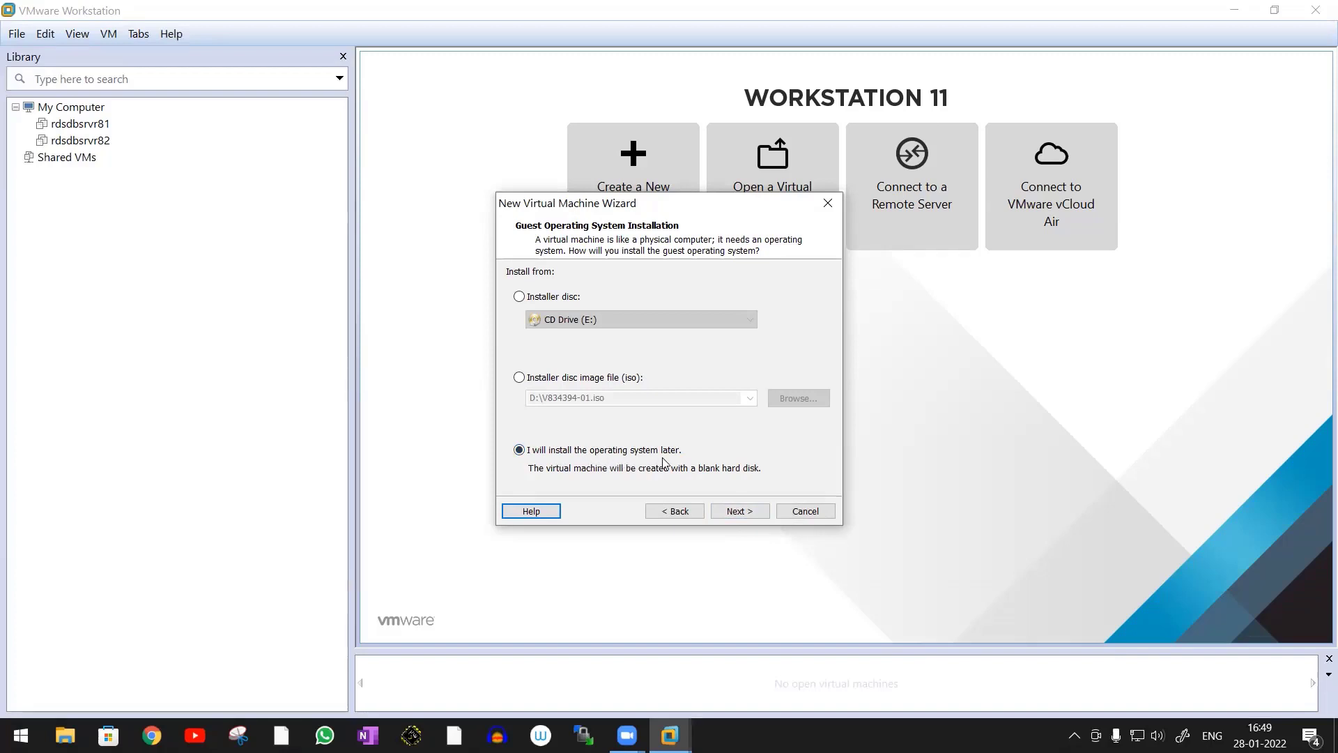
left_click(739, 512)
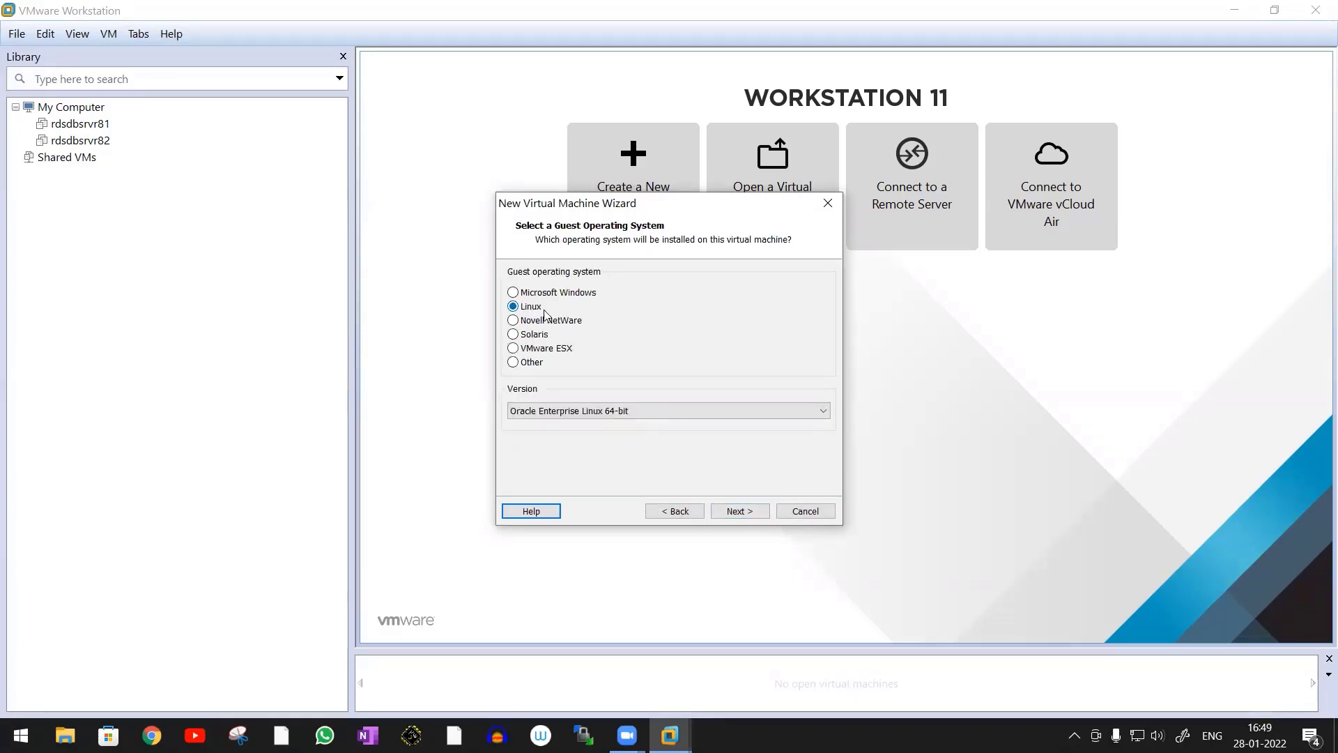
left_click(597, 411)
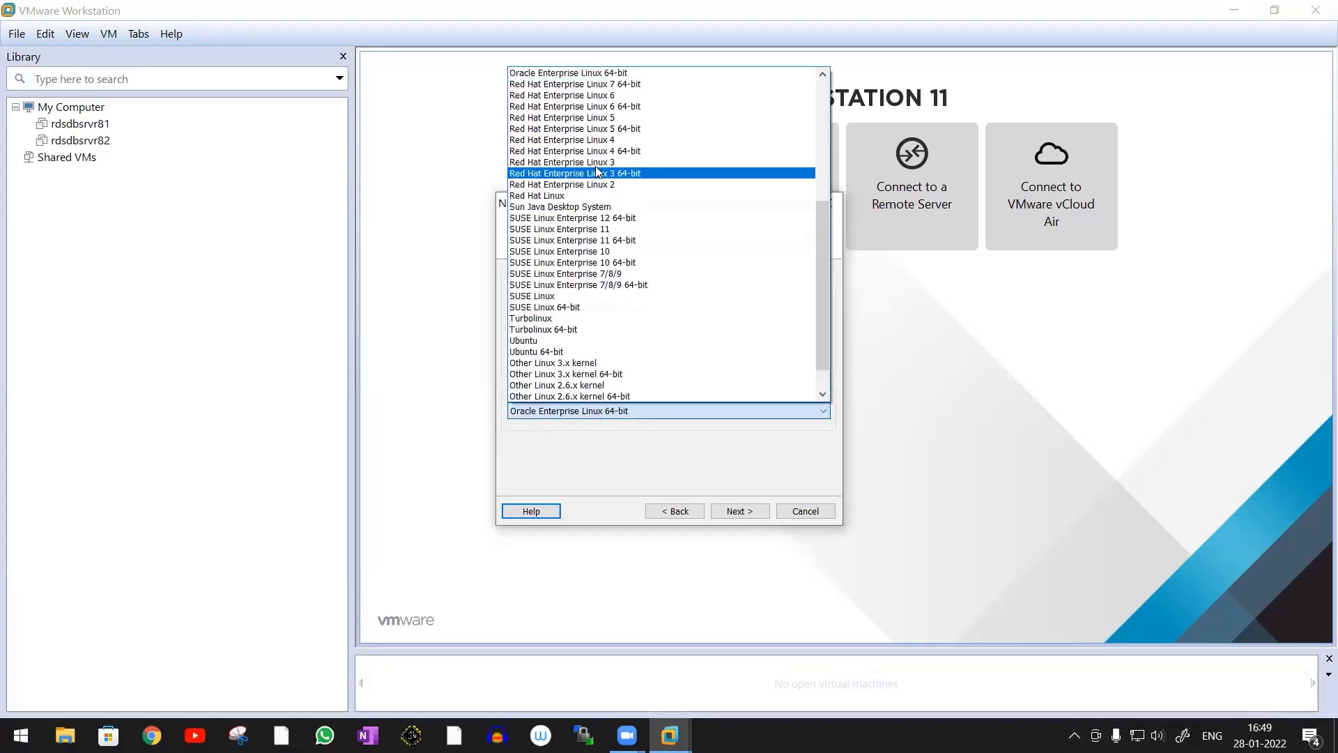
left_click(634, 74)
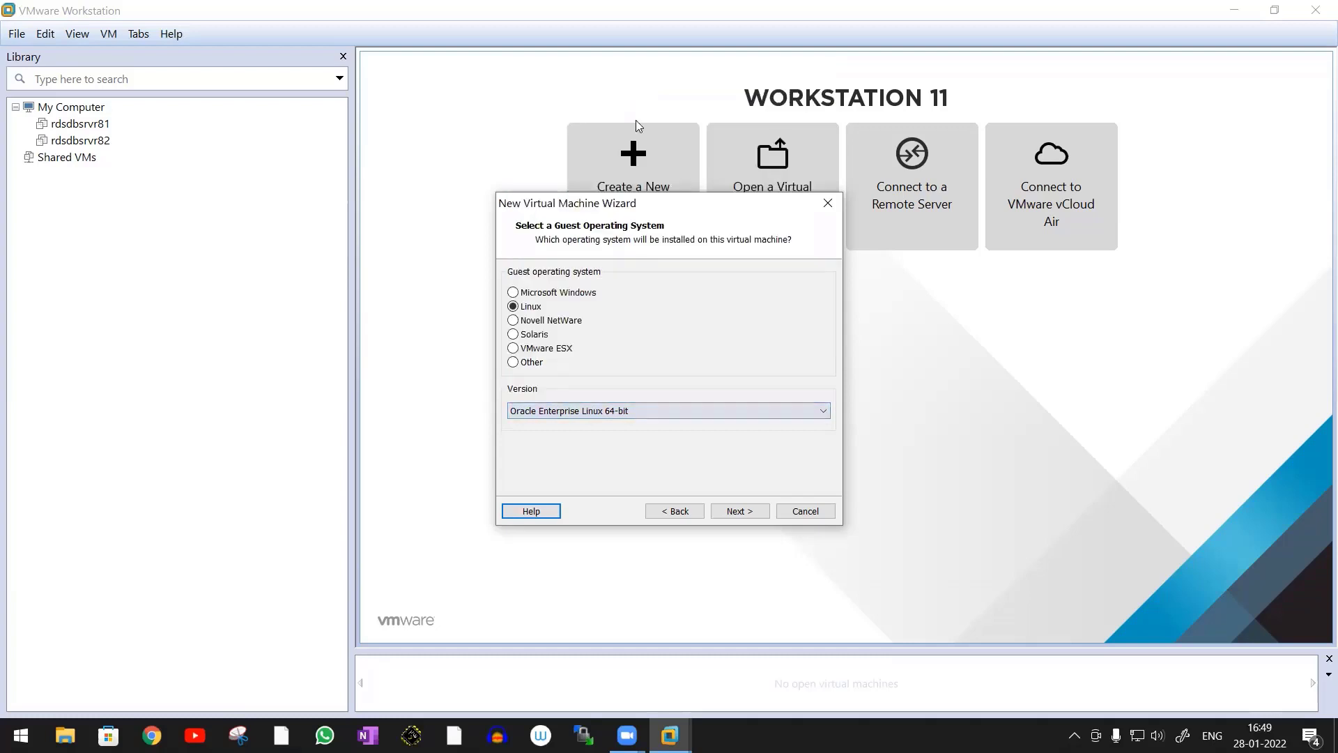
left_click(745, 511)
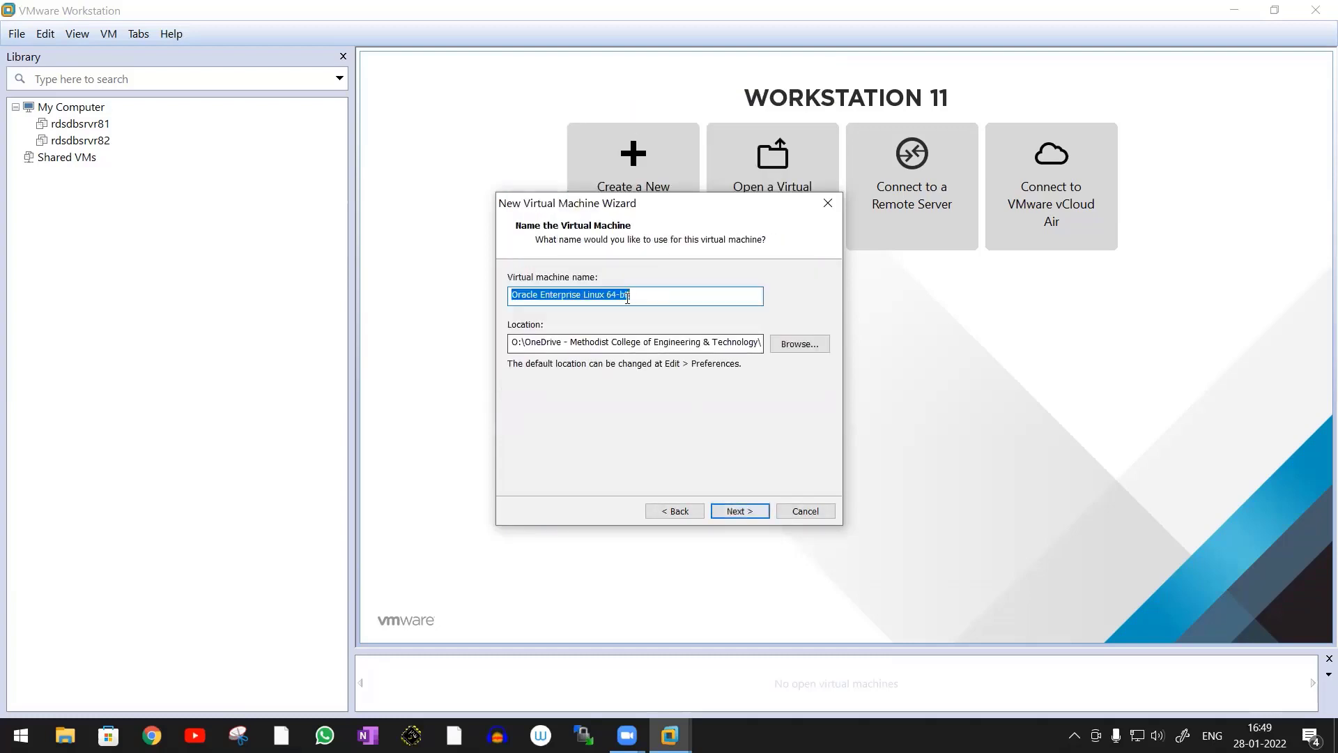
Copy the virtual machine name and switch to File Explorer to create a folder named Oracle Enterprise Linux 64-bit in D:\My Oracle DBA
left_click(649, 294)
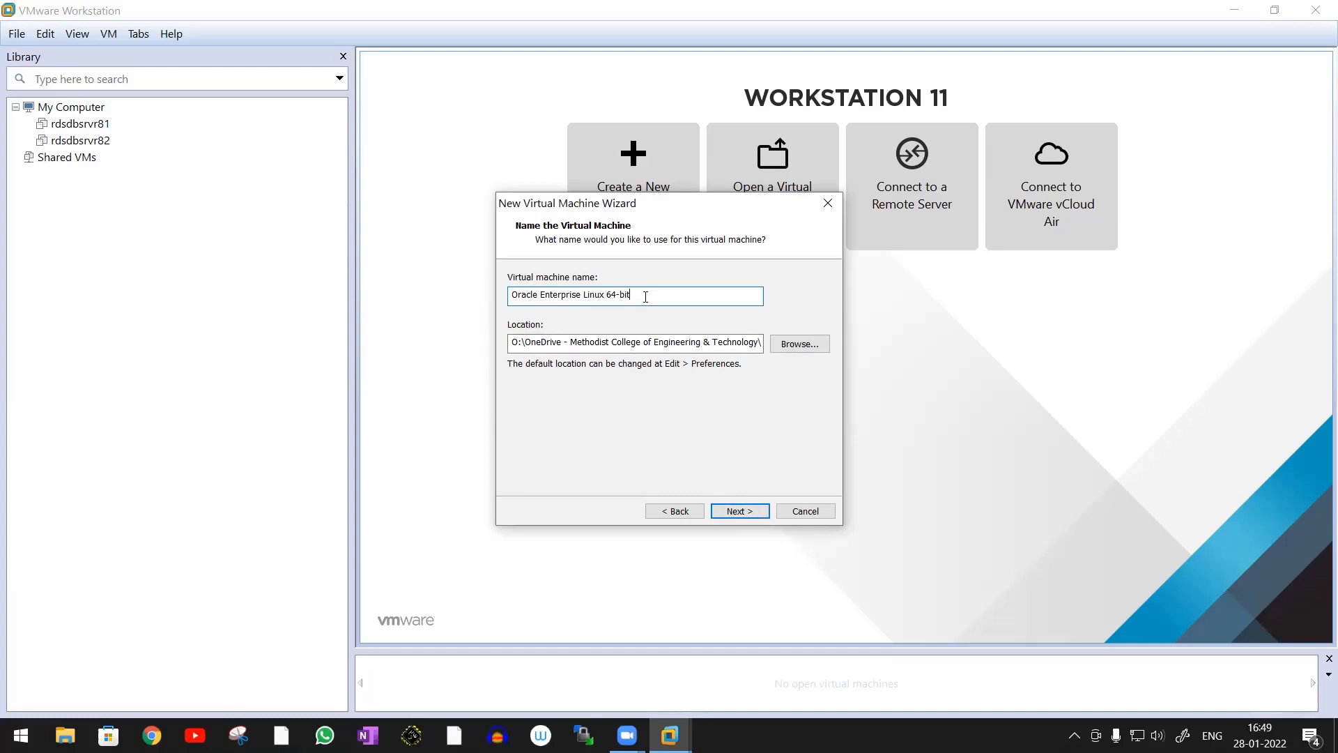
left_click_drag(646, 297, 494, 295)
key("ctrl+c")
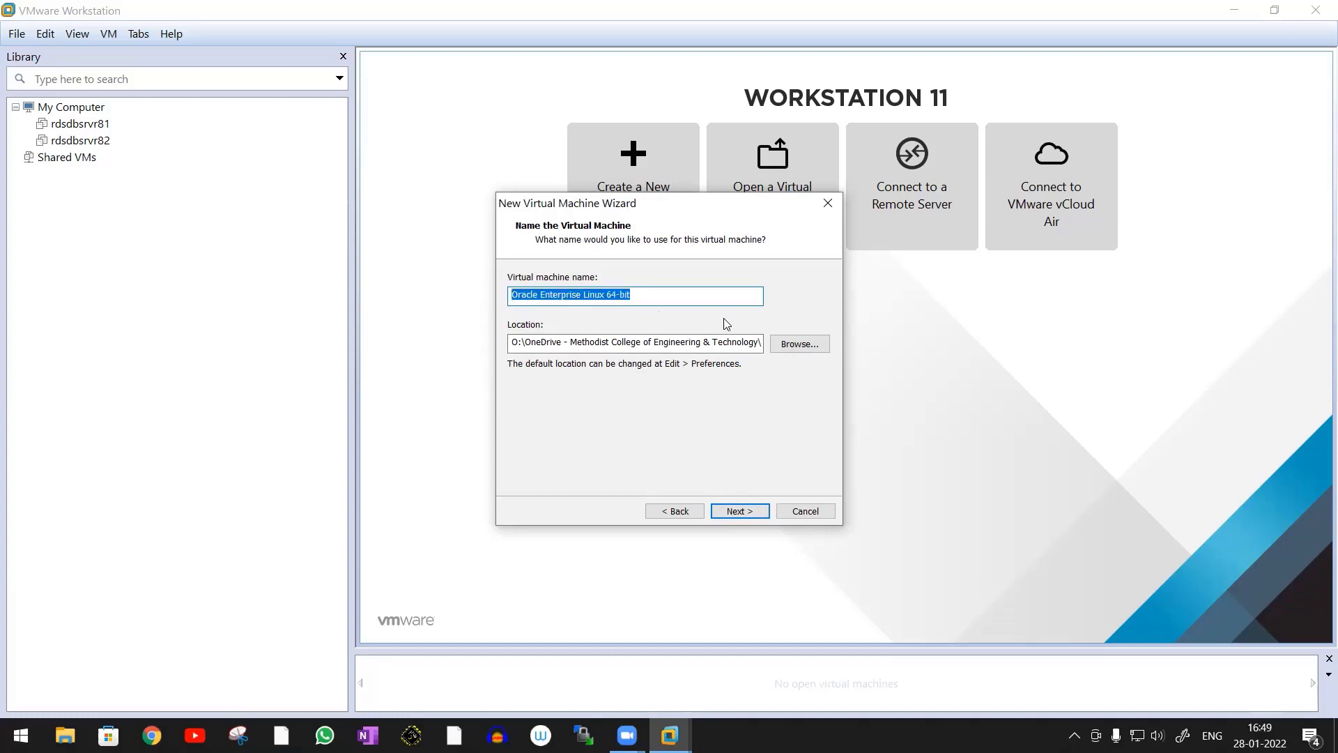
left_click(65, 736)
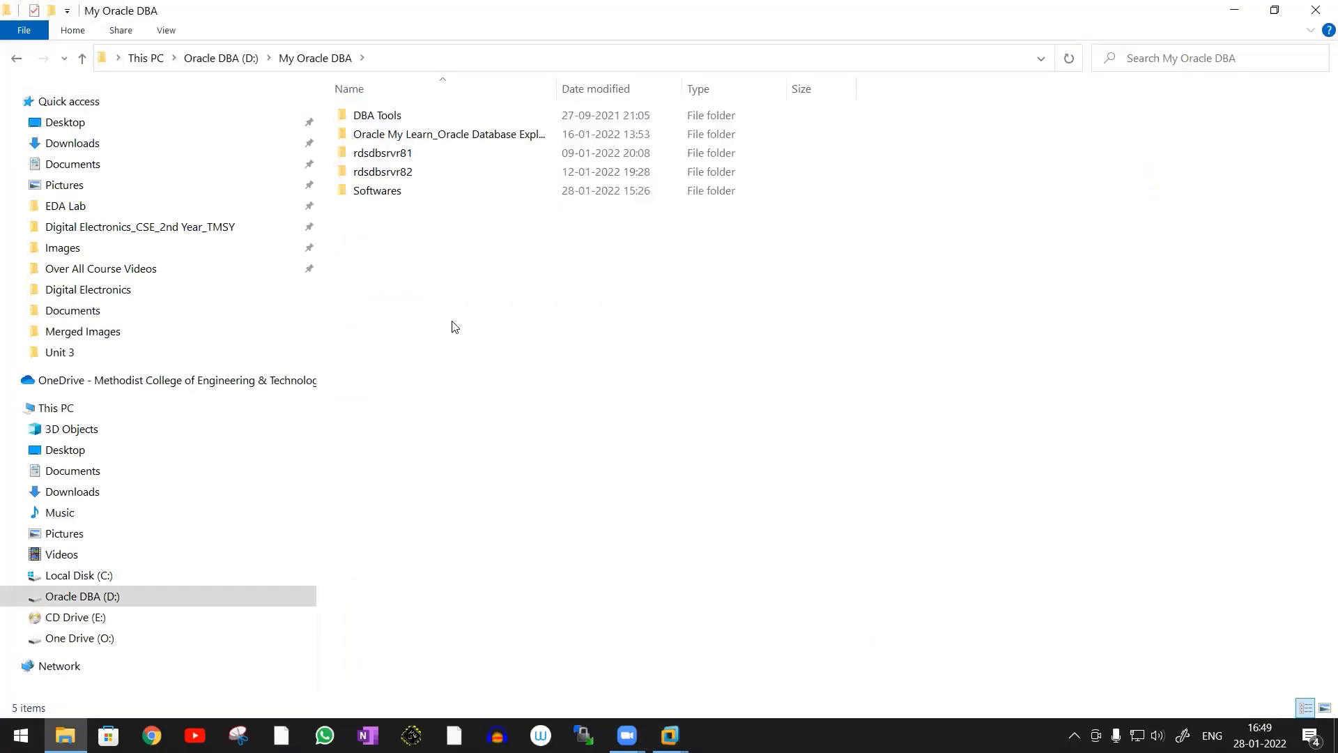
key("ctrl+shift+n")
key("ctrl+v")
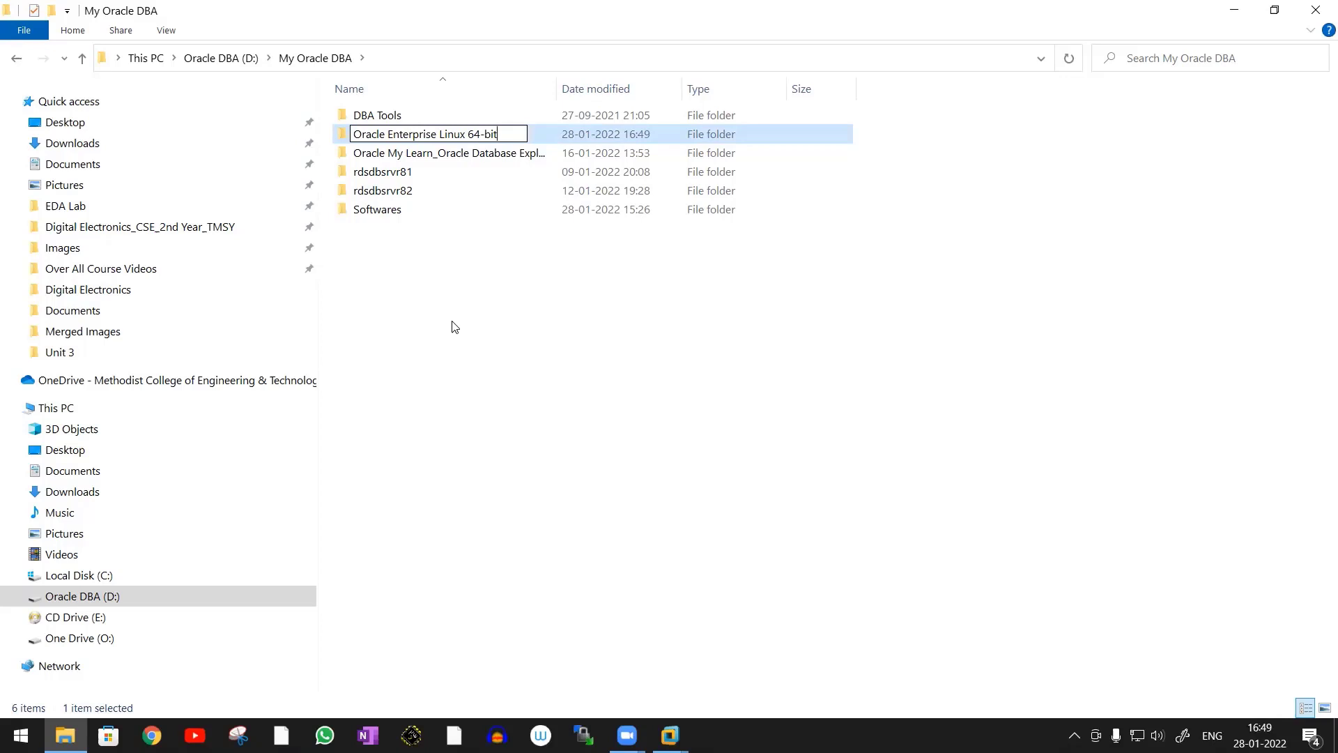
key("Return")
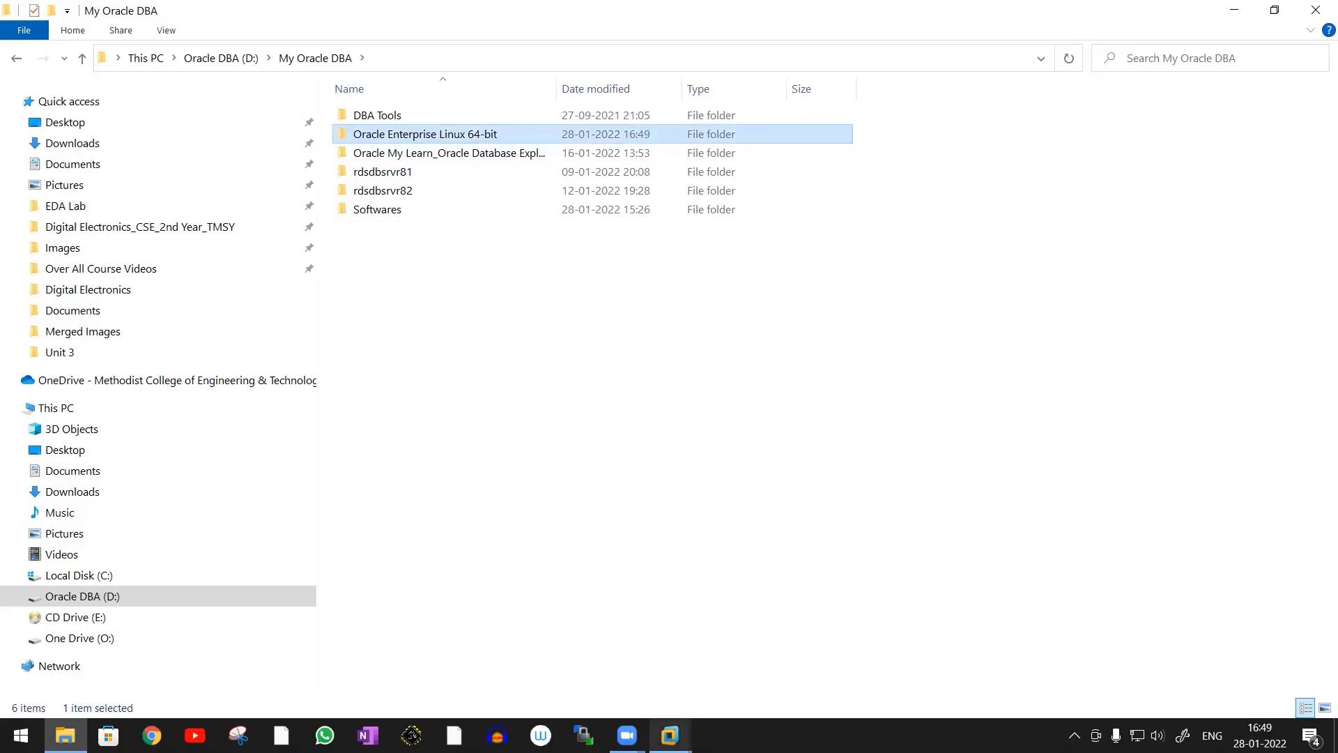
Back in VMware Workstation, set the virtual machine location to D:\My Oracle DBA\Oracle Enterprise Linux 64-bit and proceed to disk capacity
mouse_move(670, 736)
left_click(735, 676)
left_click(788, 345)
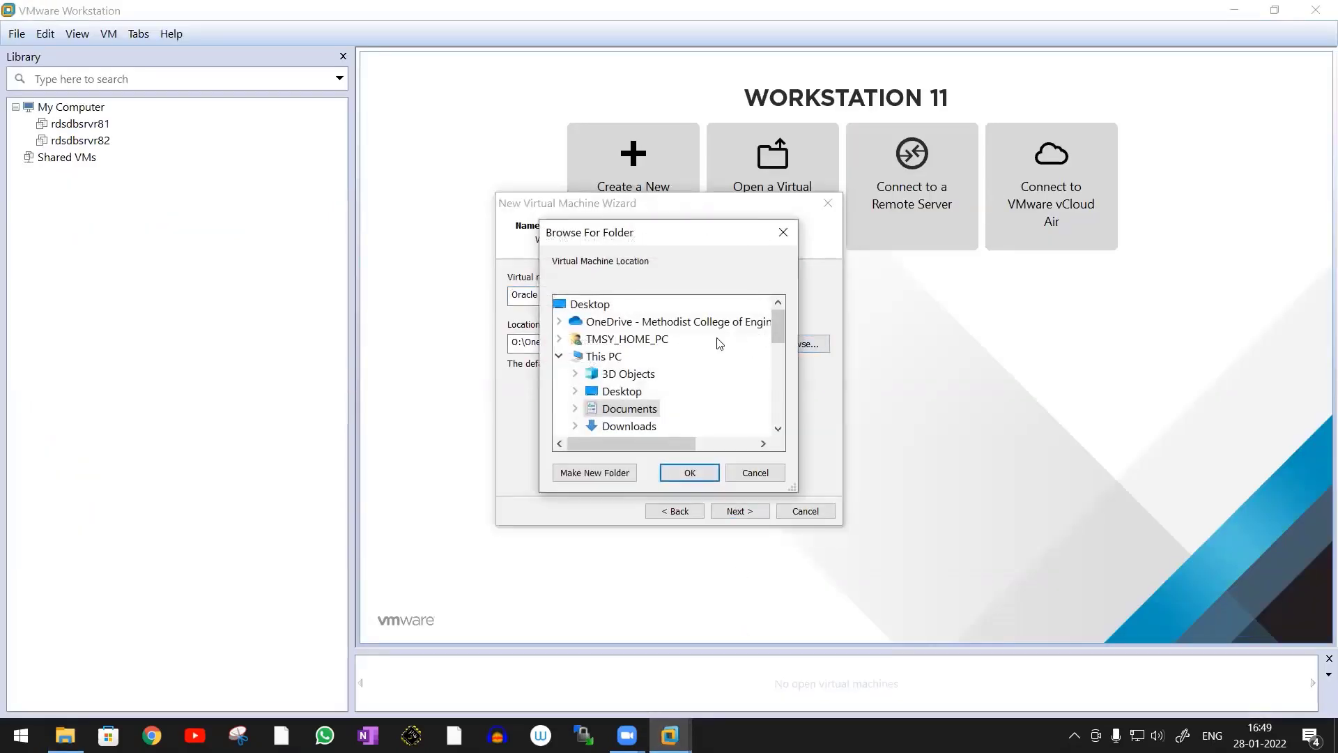
scroll(585, 359, "down", 5)
left_click(575, 356)
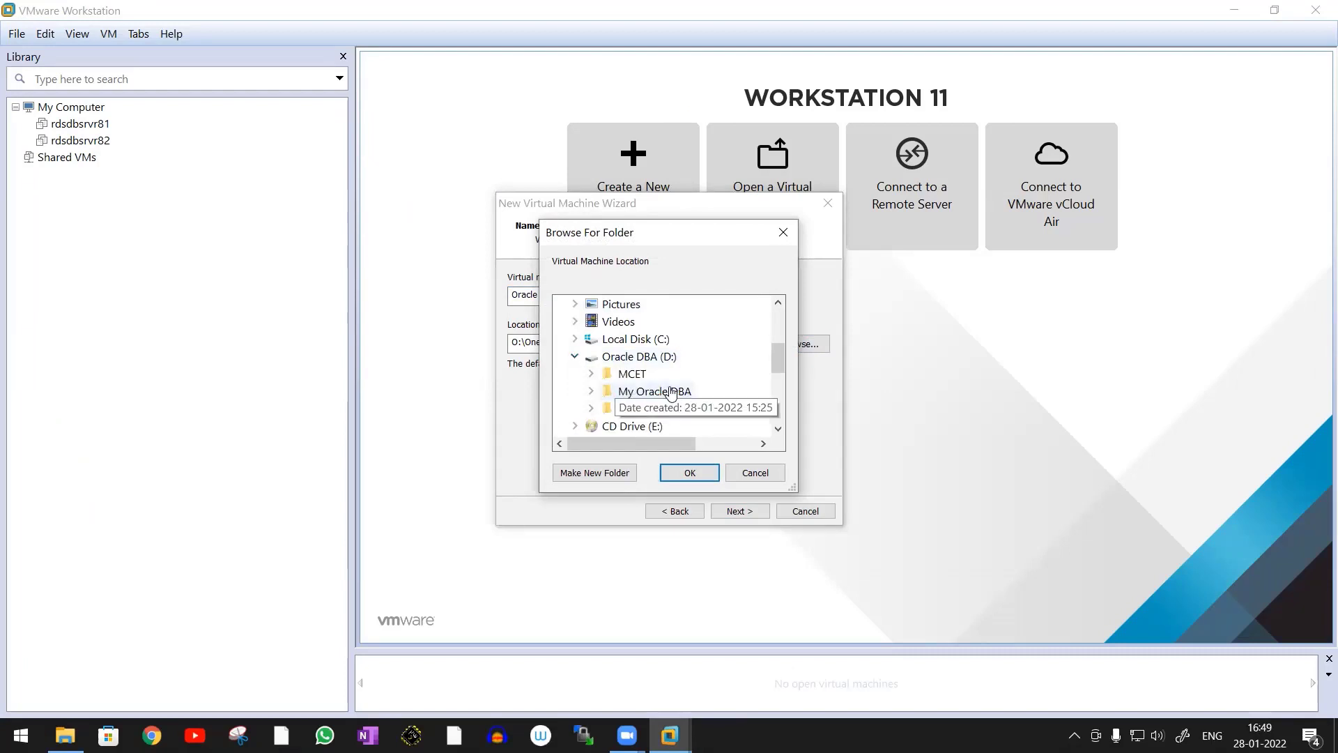
double_click(613, 391)
left_click(697, 356)
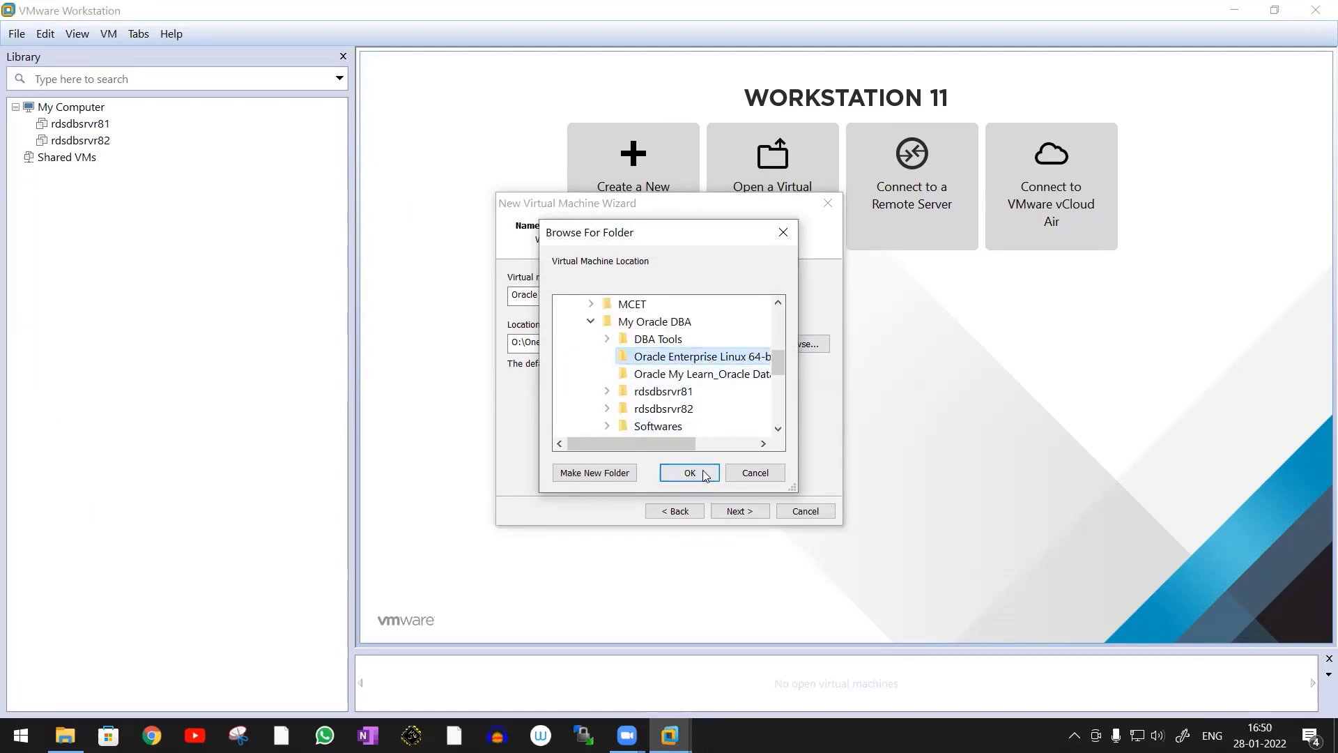
left_click(691, 473)
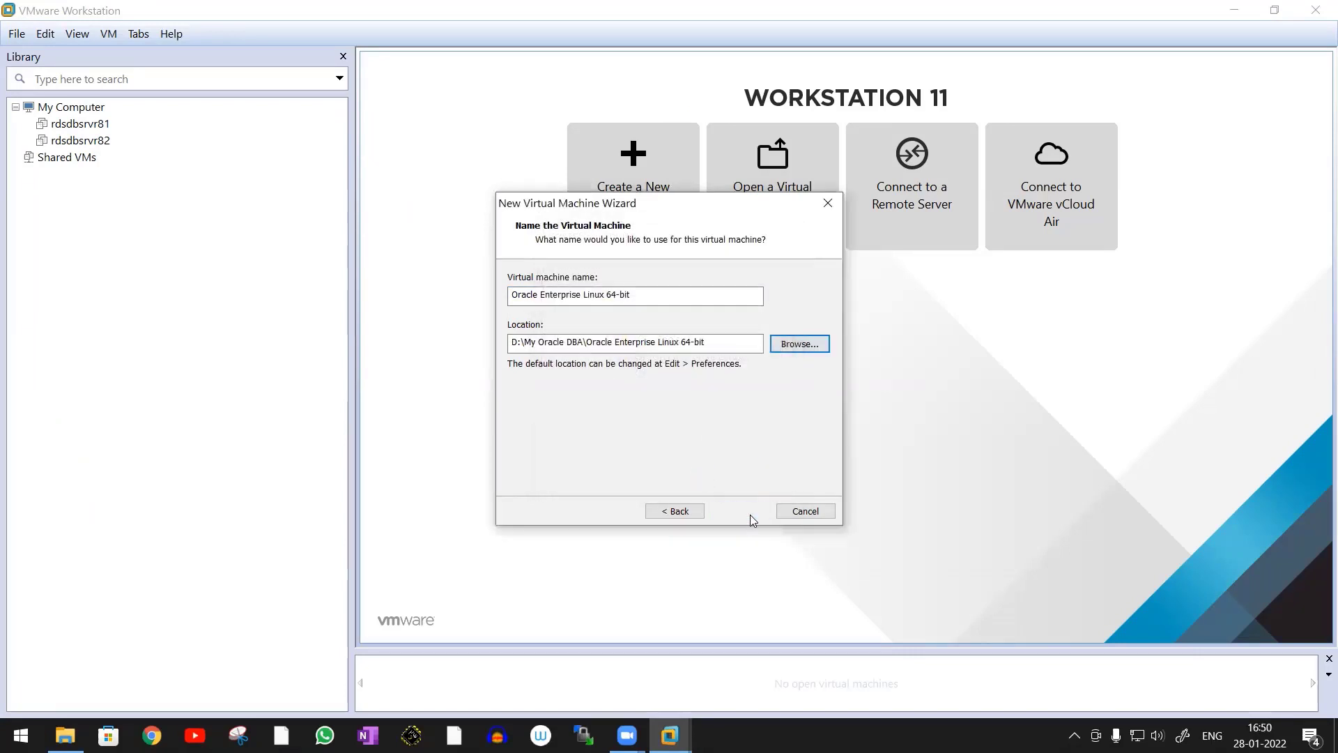
left_click(741, 511)
Set the maximum disk size to 300 GB, keeping the virtual disk split into multiple files
double_click(639, 316)
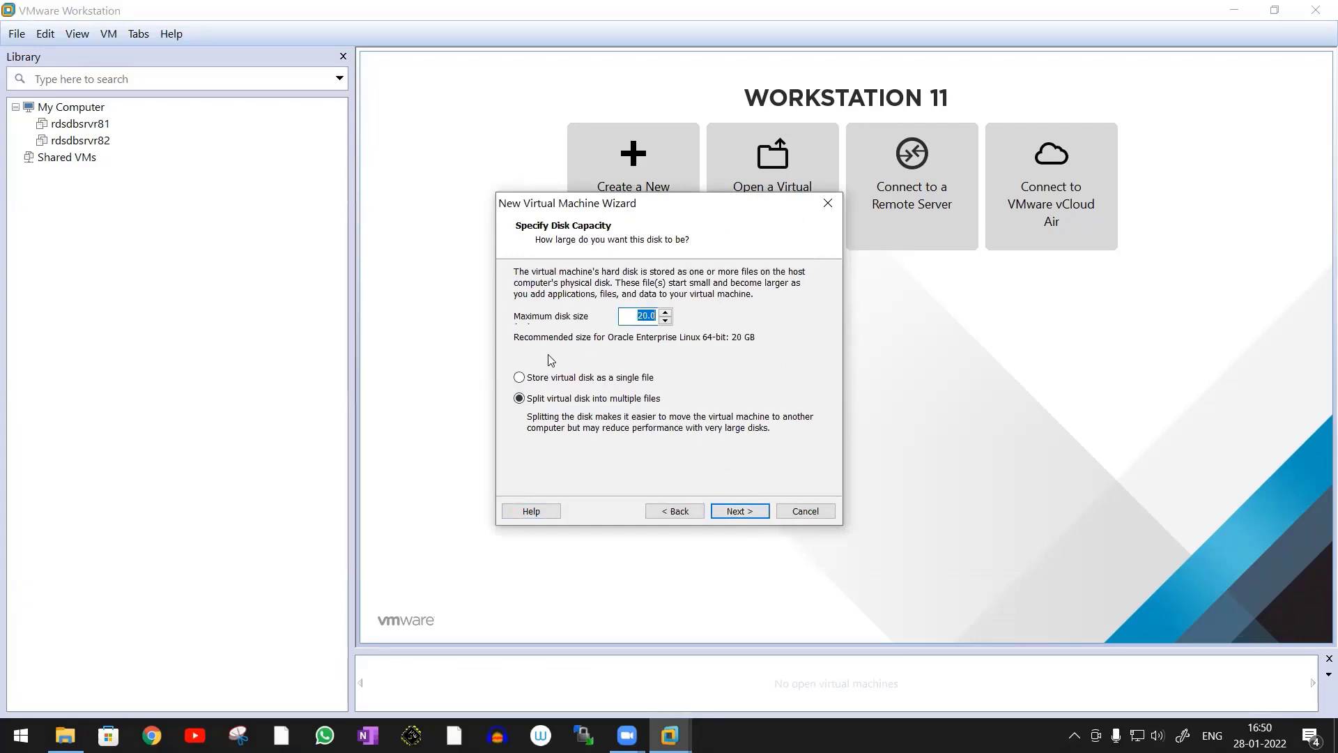
type("3")
left_click(738, 512)
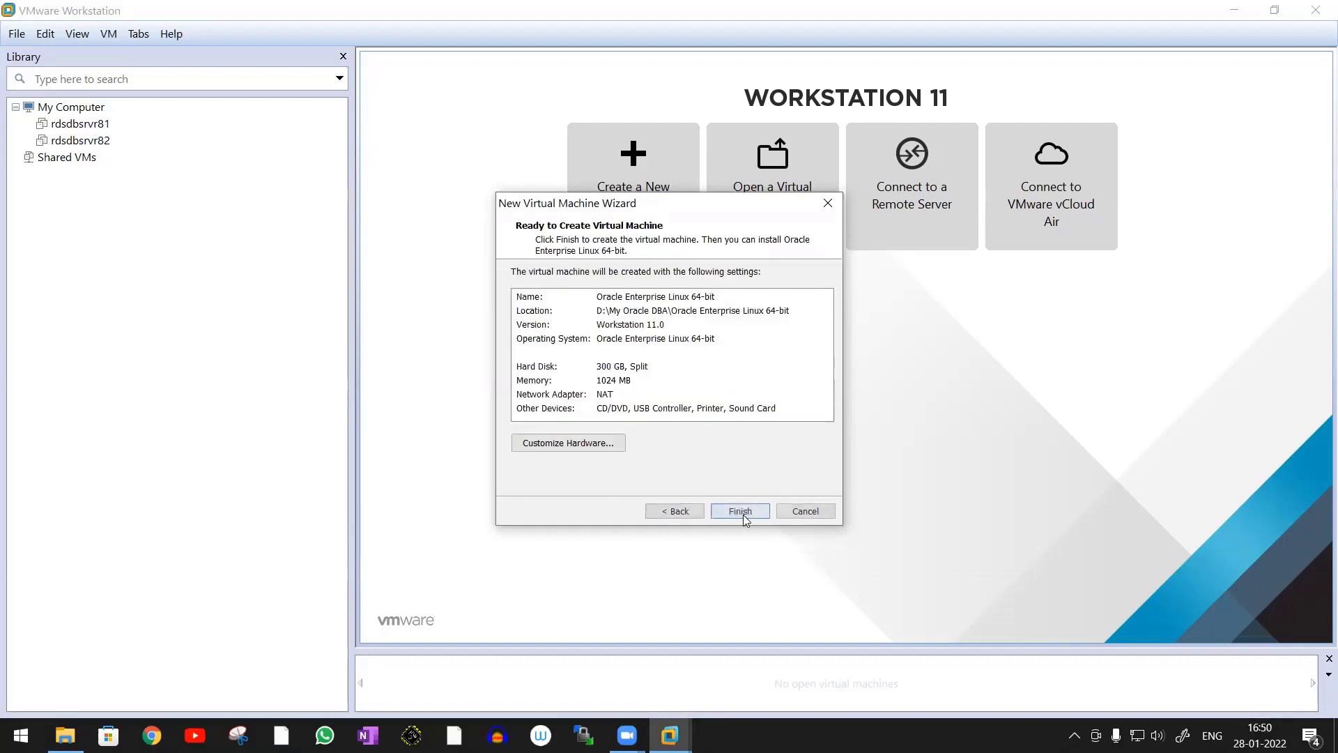
Customize the hardware to give the virtual machine 2048 MB of memory, and finish creating it
left_click(576, 442)
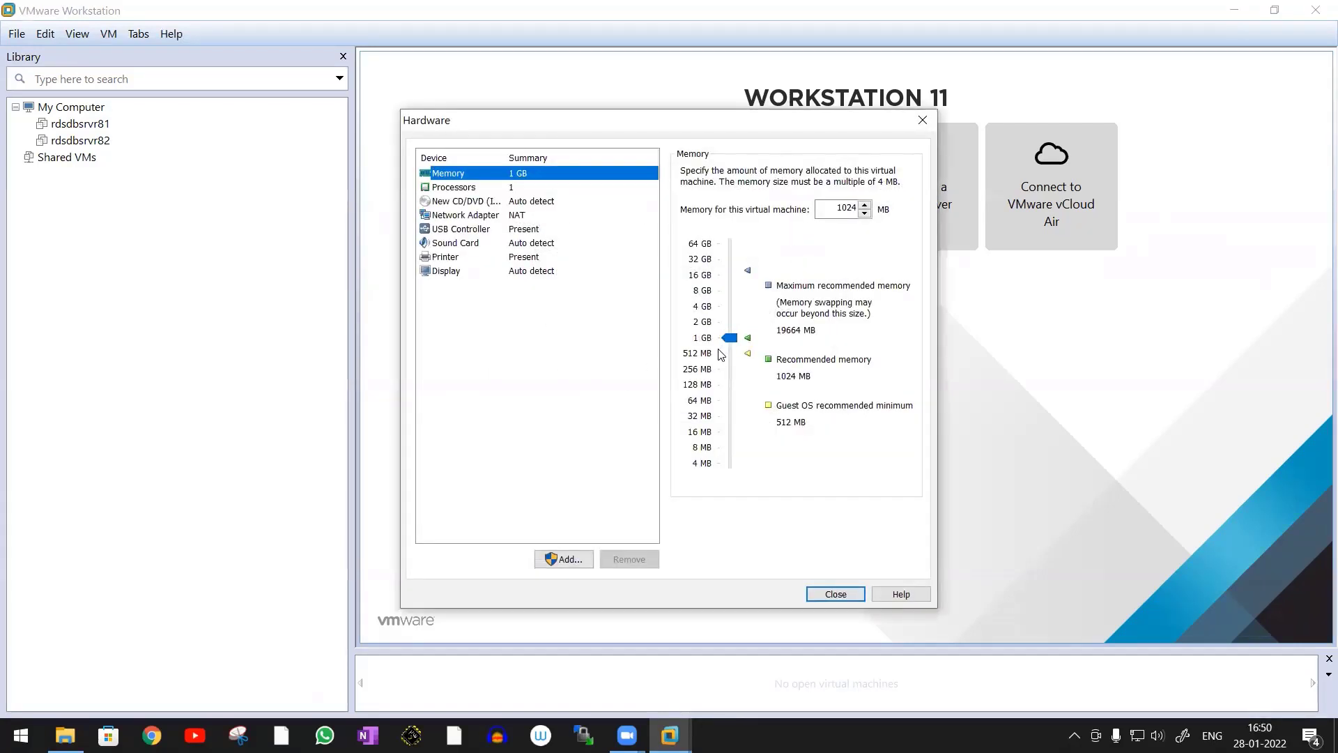
left_click_drag(730, 339, 733, 326)
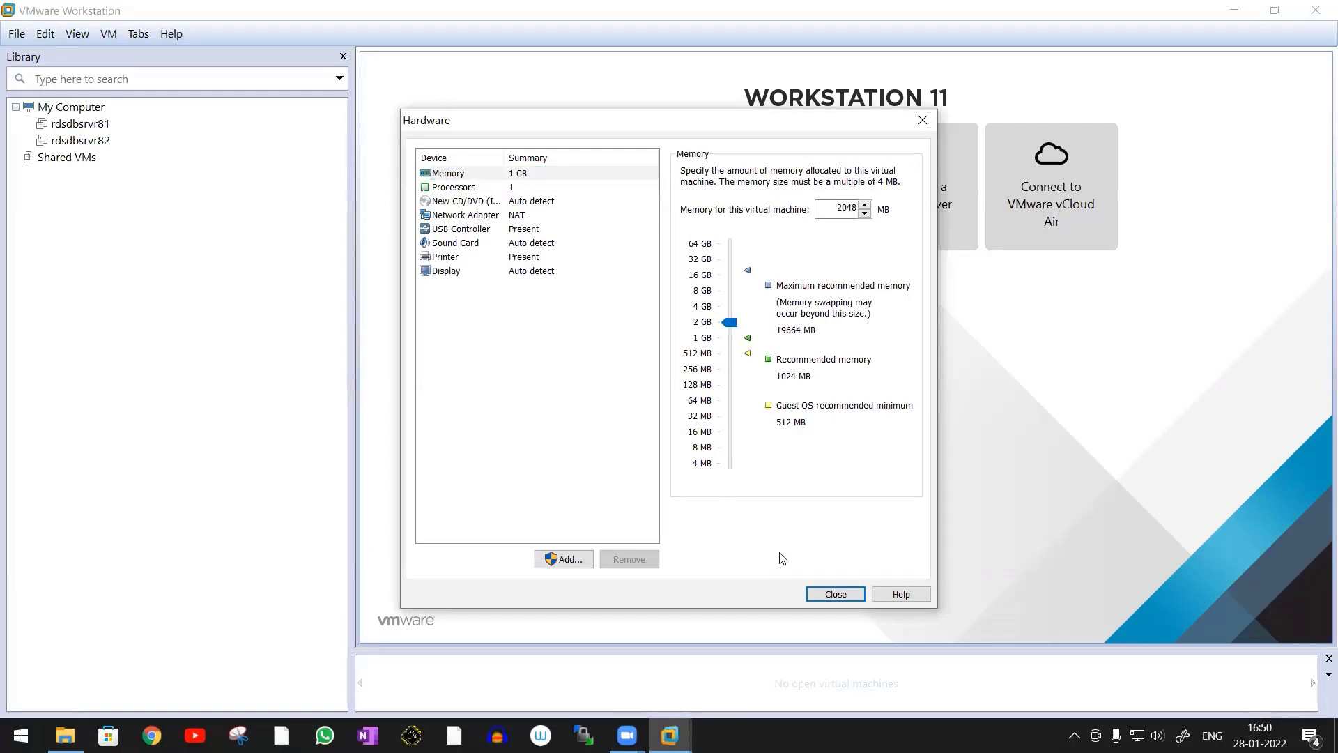
left_click(836, 594)
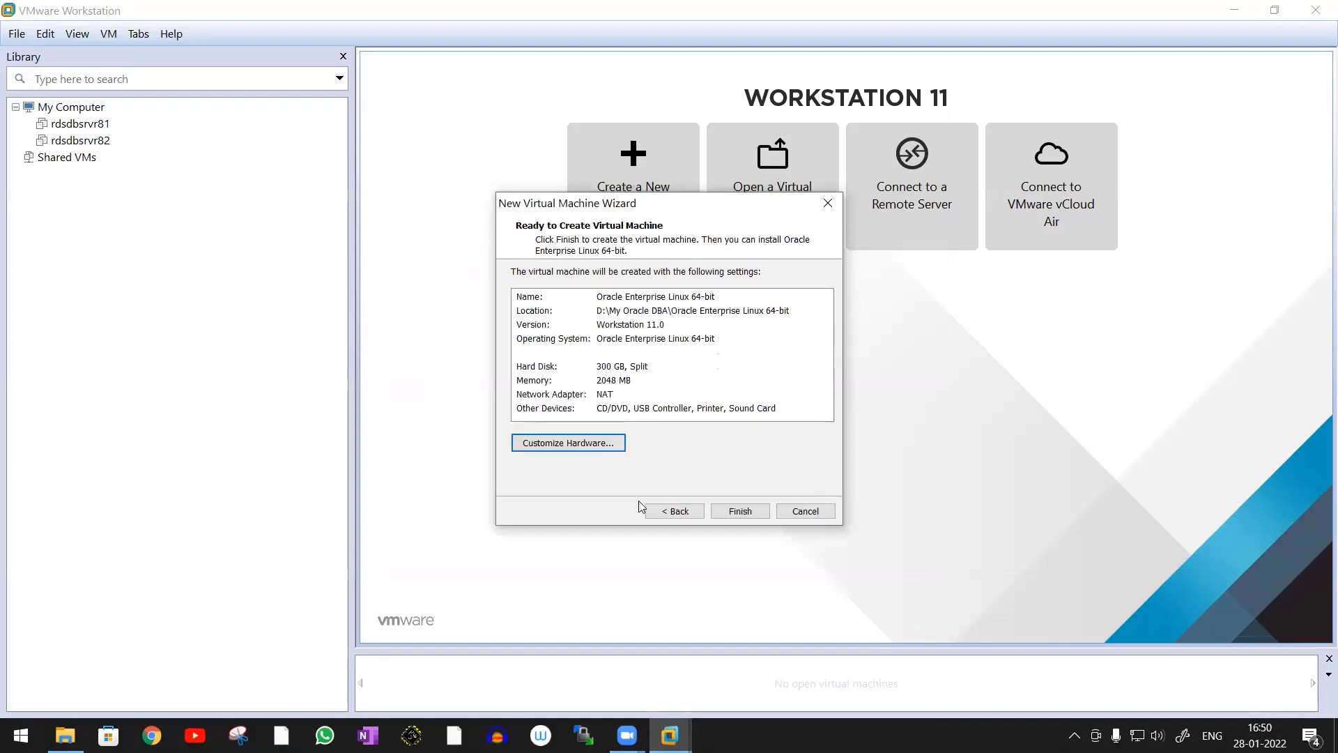
left_click(745, 516)
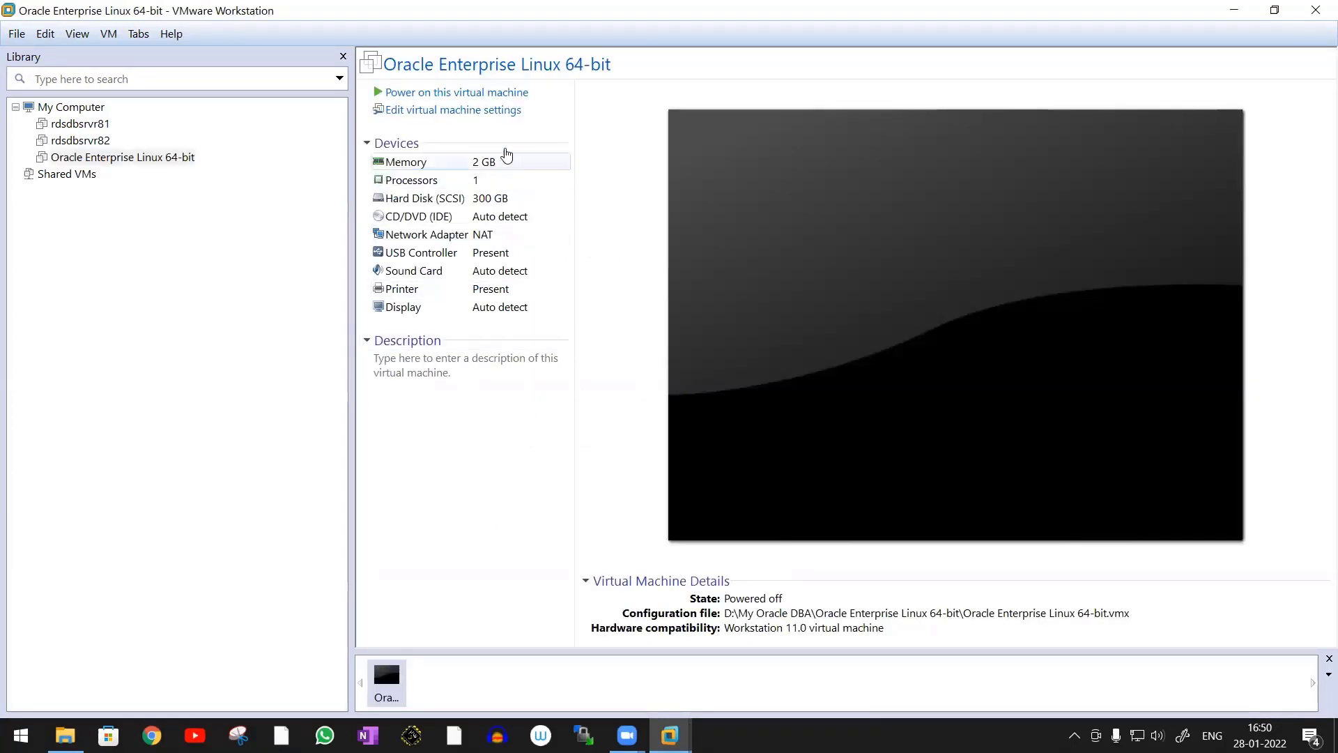
Set the virtual machine's CD/DVD drive to use the ISO image V834394-01 from the Softwares\OS folder in My Oracle DBA
left_click(440, 202)
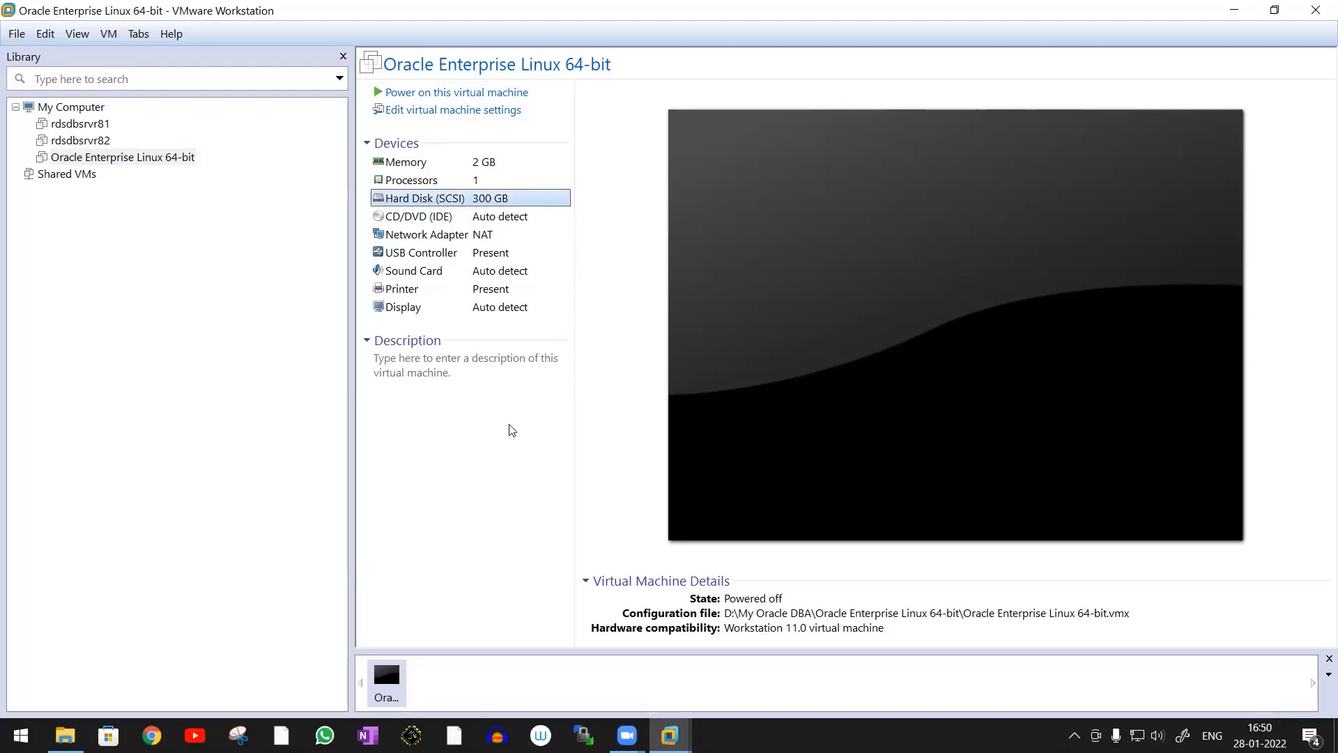
double_click(441, 200)
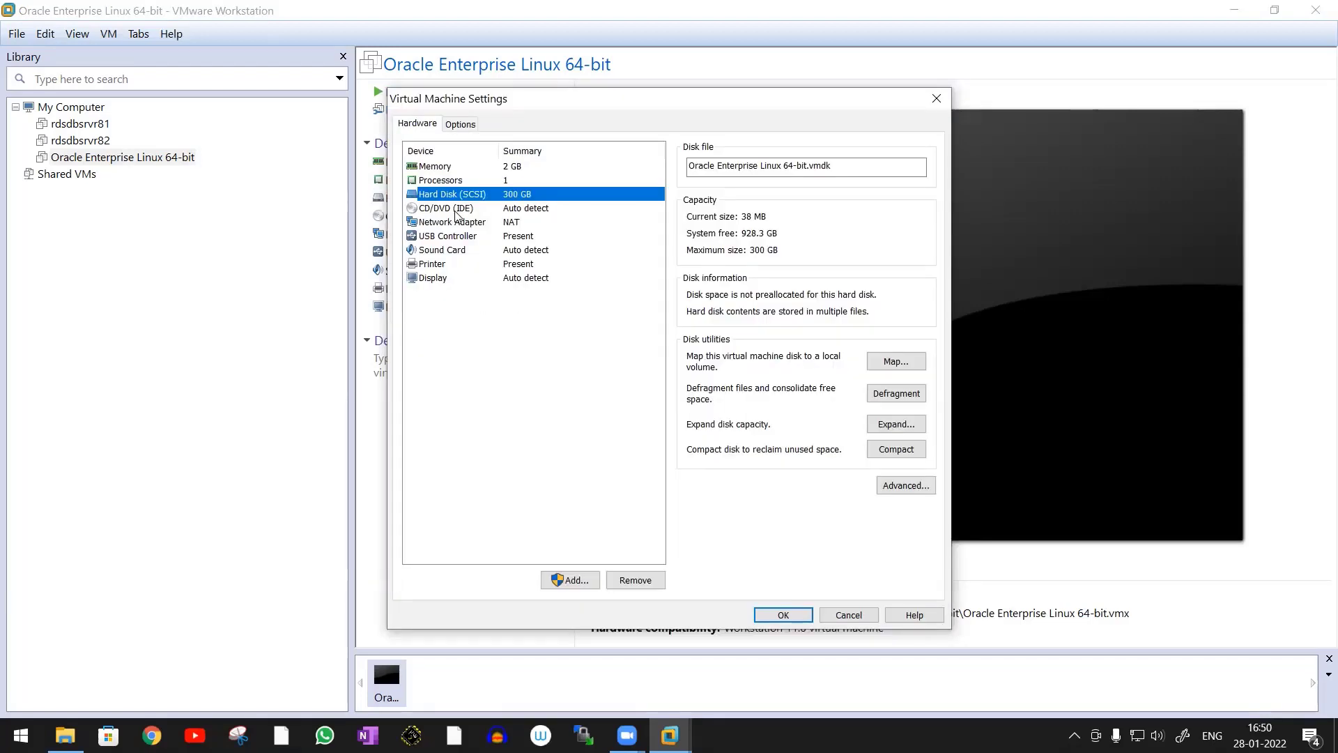
left_click(457, 214)
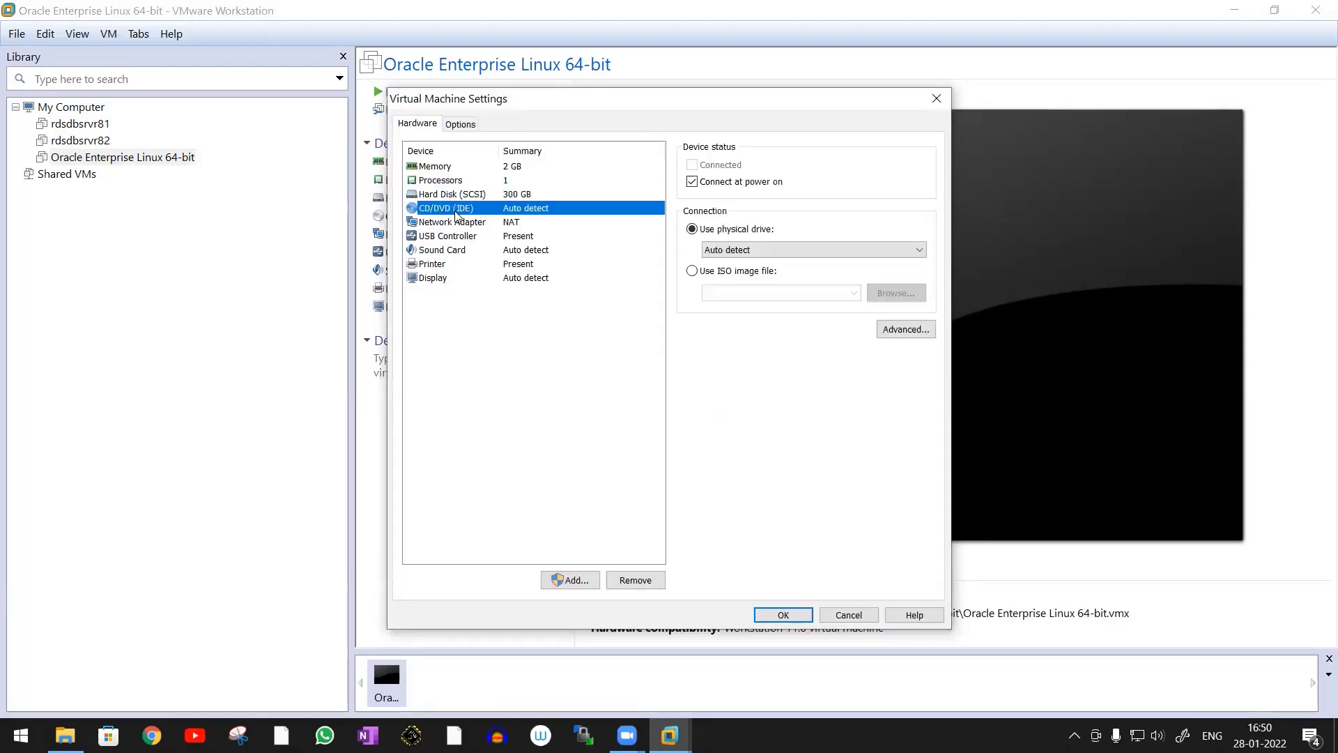
left_click(692, 272)
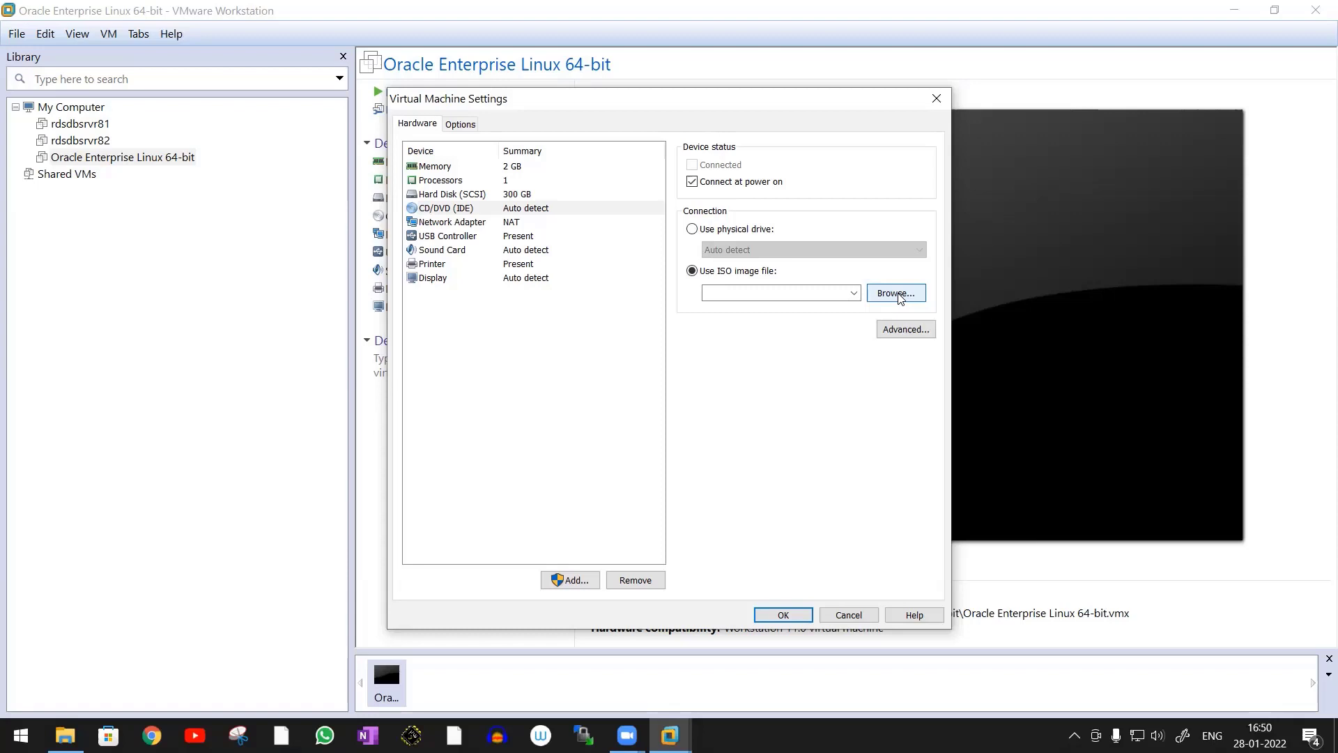
left_click(900, 298)
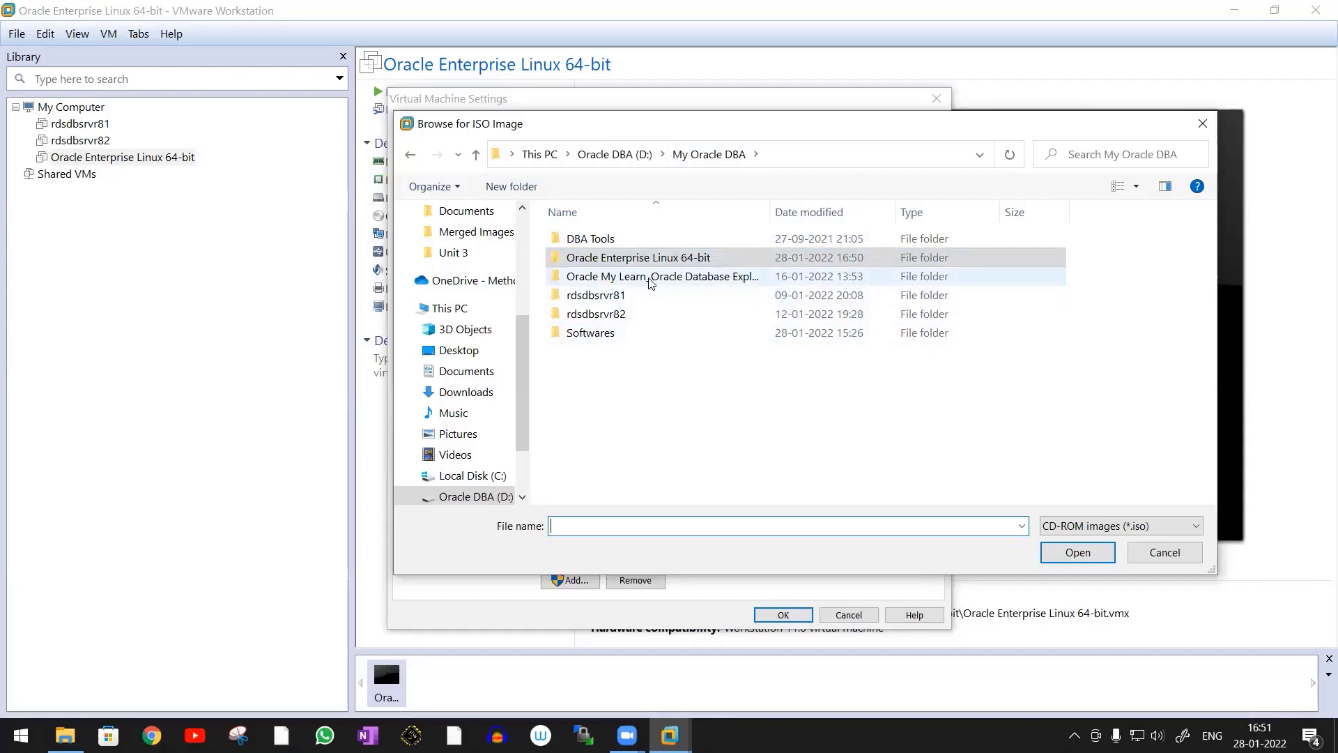
left_click(613, 333)
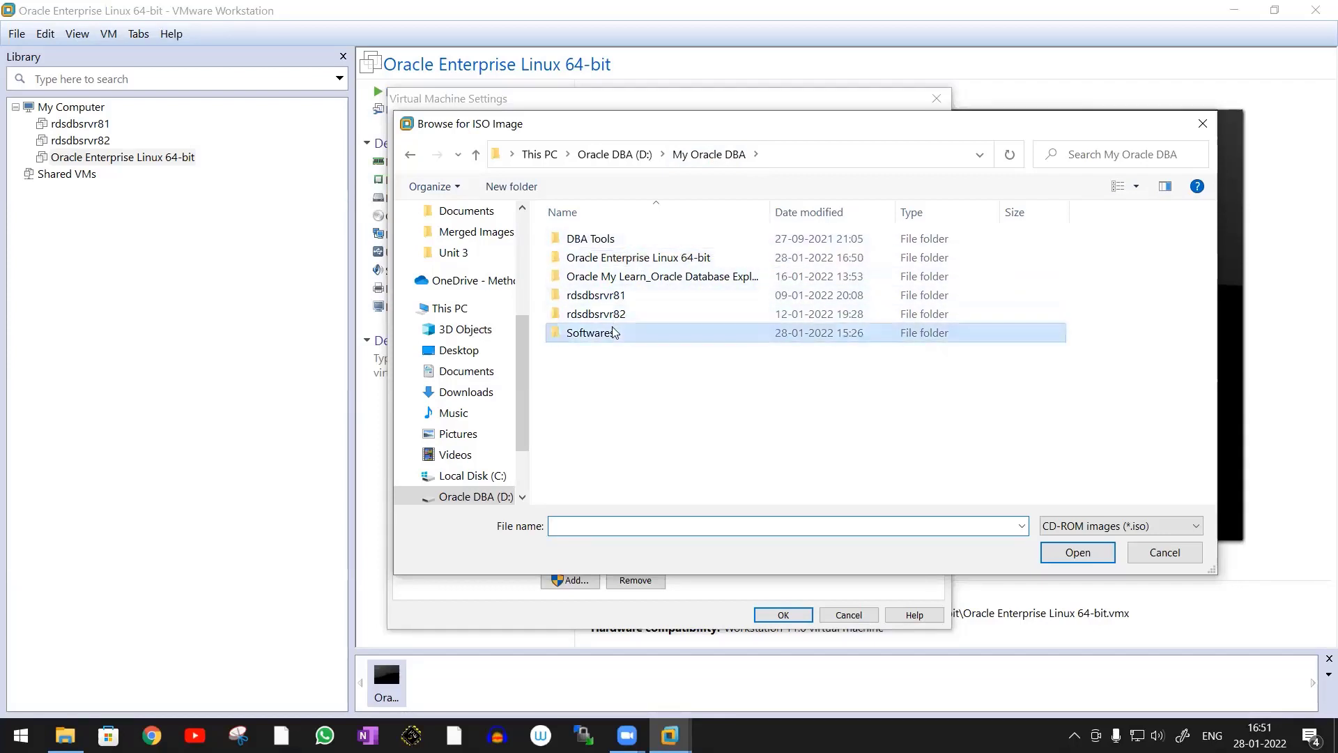
double_click(613, 332)
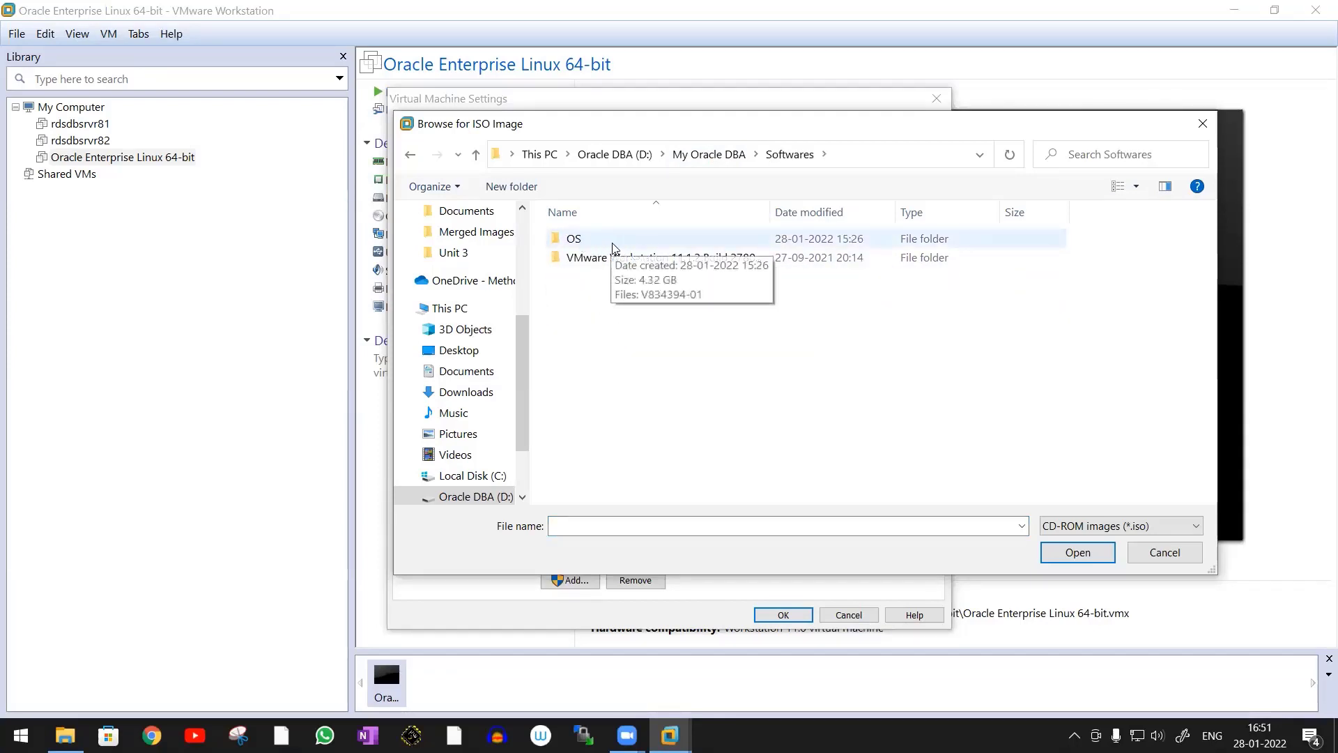
double_click(614, 248)
left_click(607, 249)
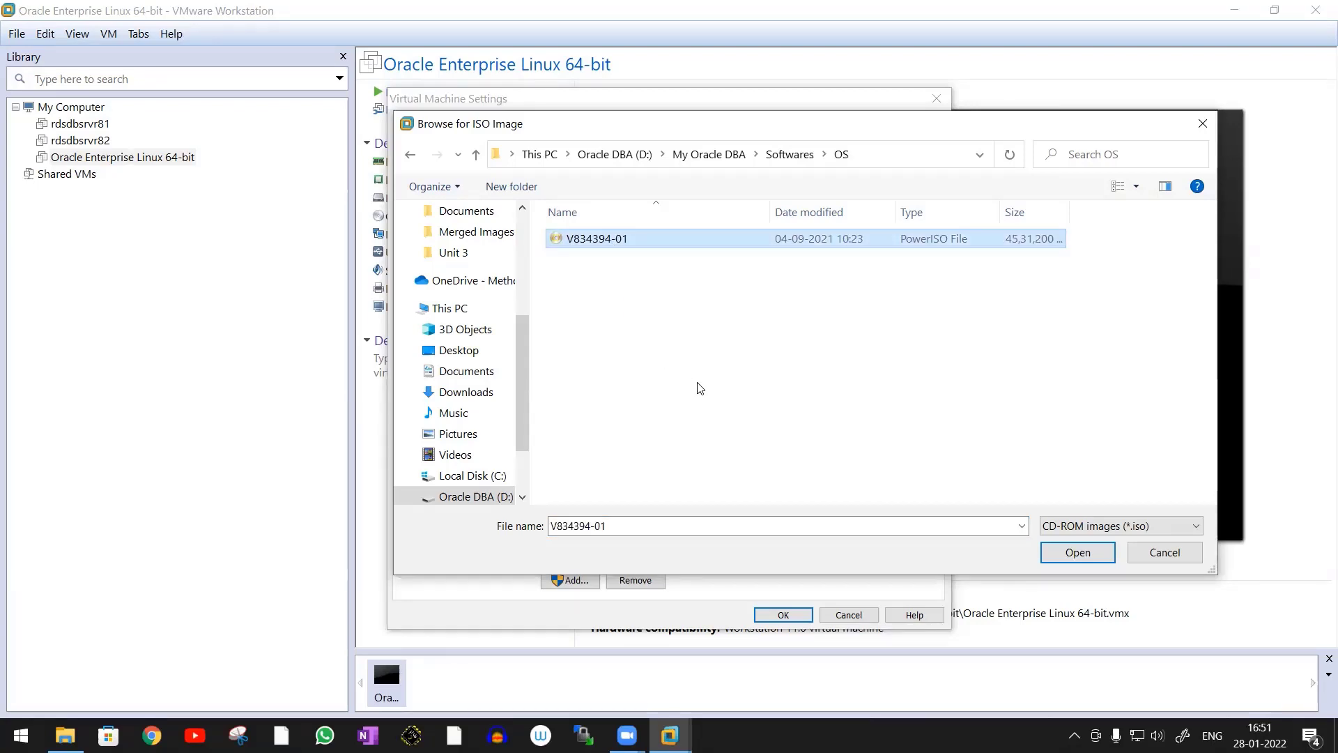
left_click(1089, 555)
left_click(783, 615)
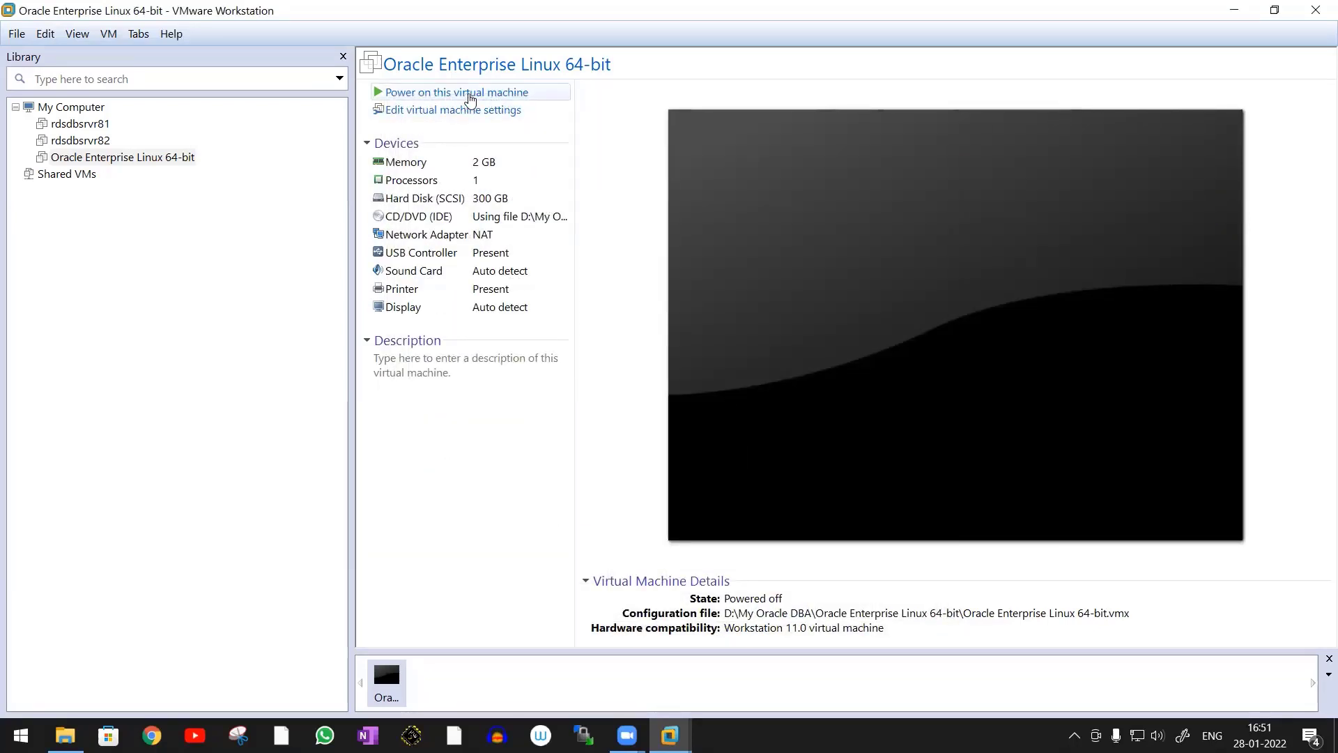
Power on the virtual machine into Install Oracle Linux 7.3 and set the installation language to English (India)
left_click(493, 93)
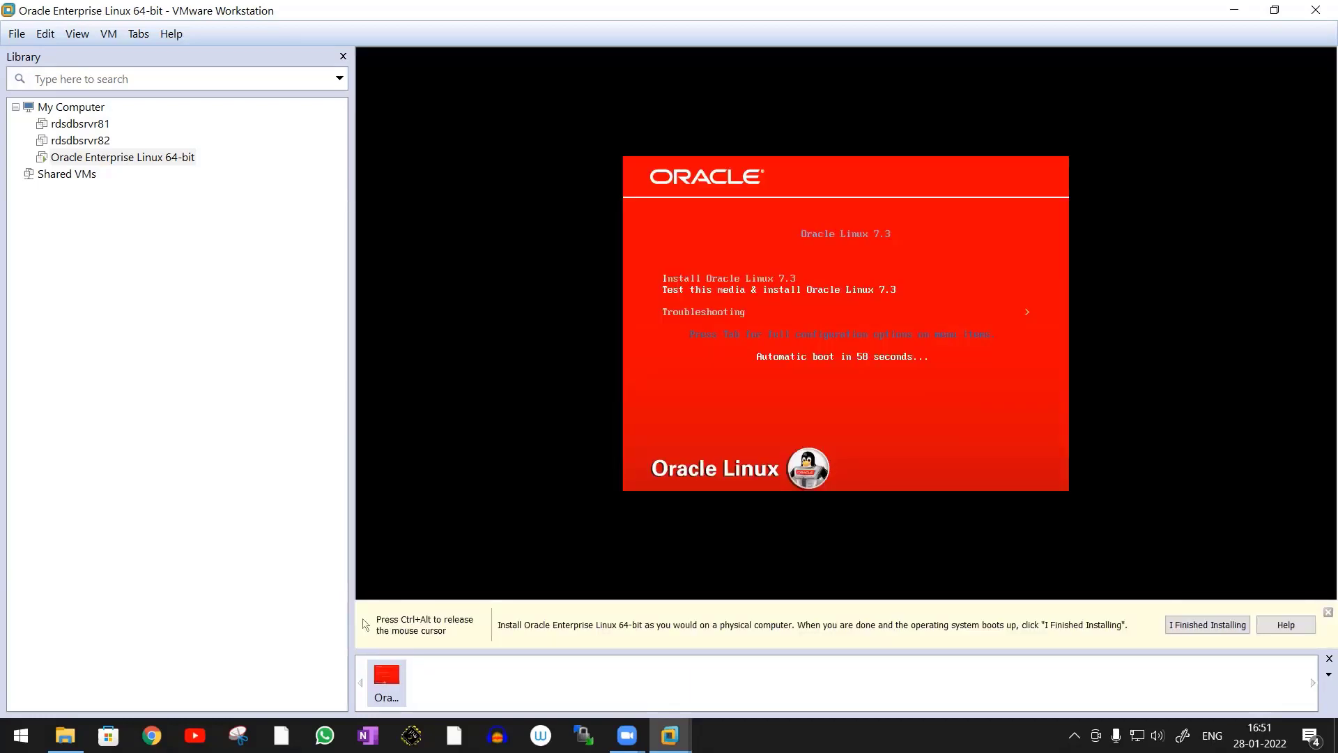
key("Up")
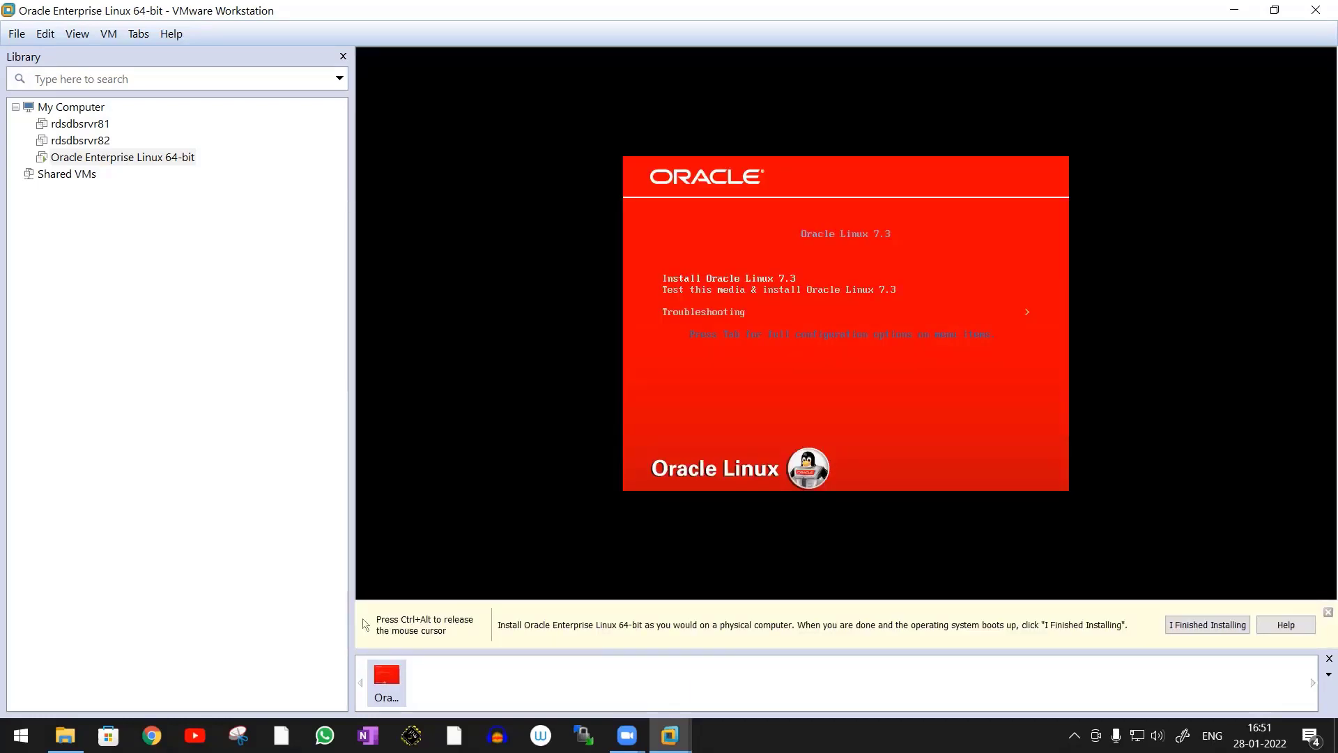
key("Return")
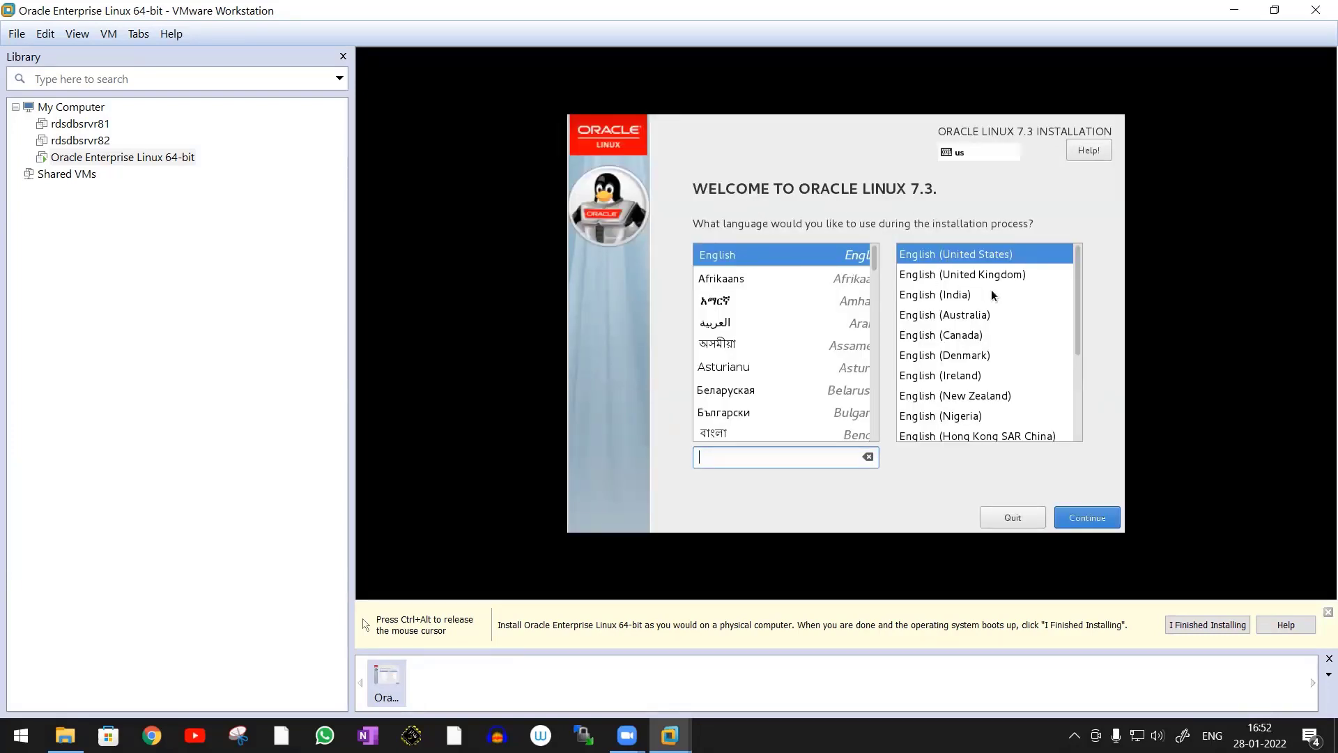
left_click(929, 296)
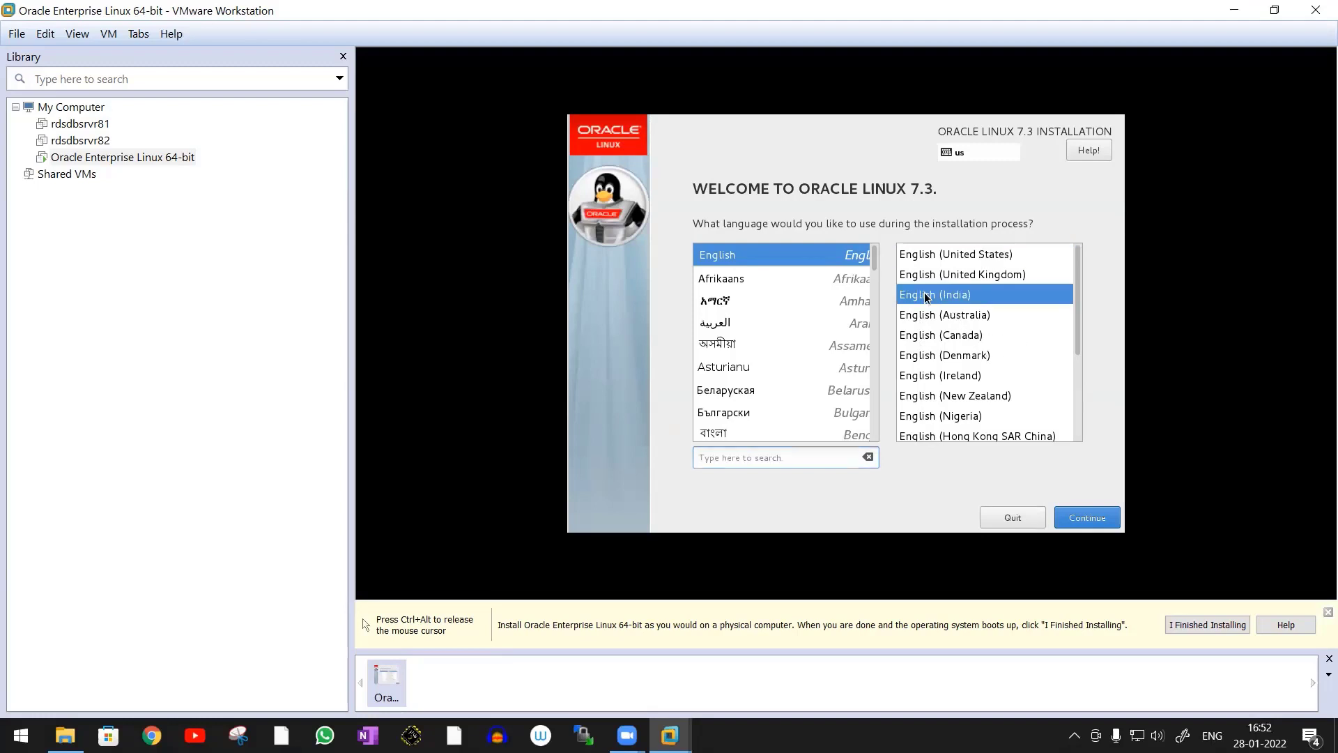
left_click(1090, 523)
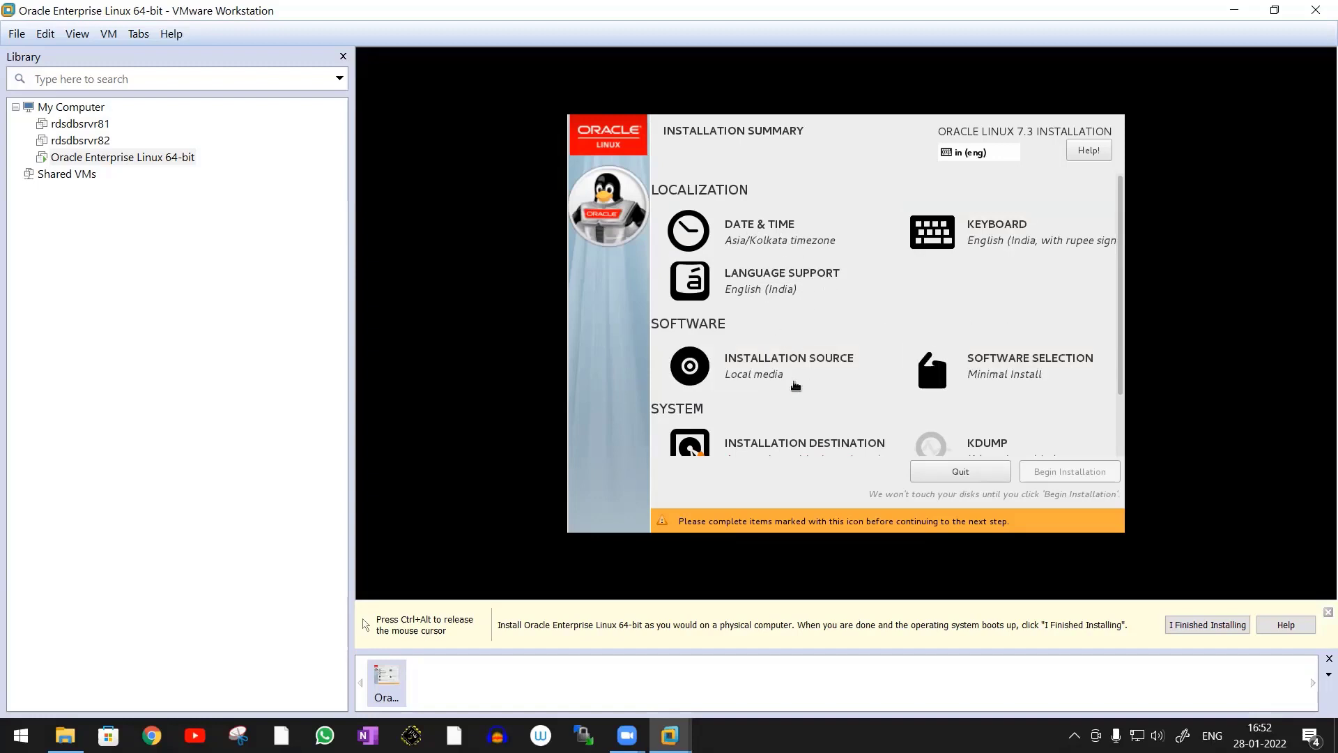
Turn on the Ethernet (ens33) network connection and set its IPv4 method to Automatic (DHCP)
scroll(797, 386, "down", 2)
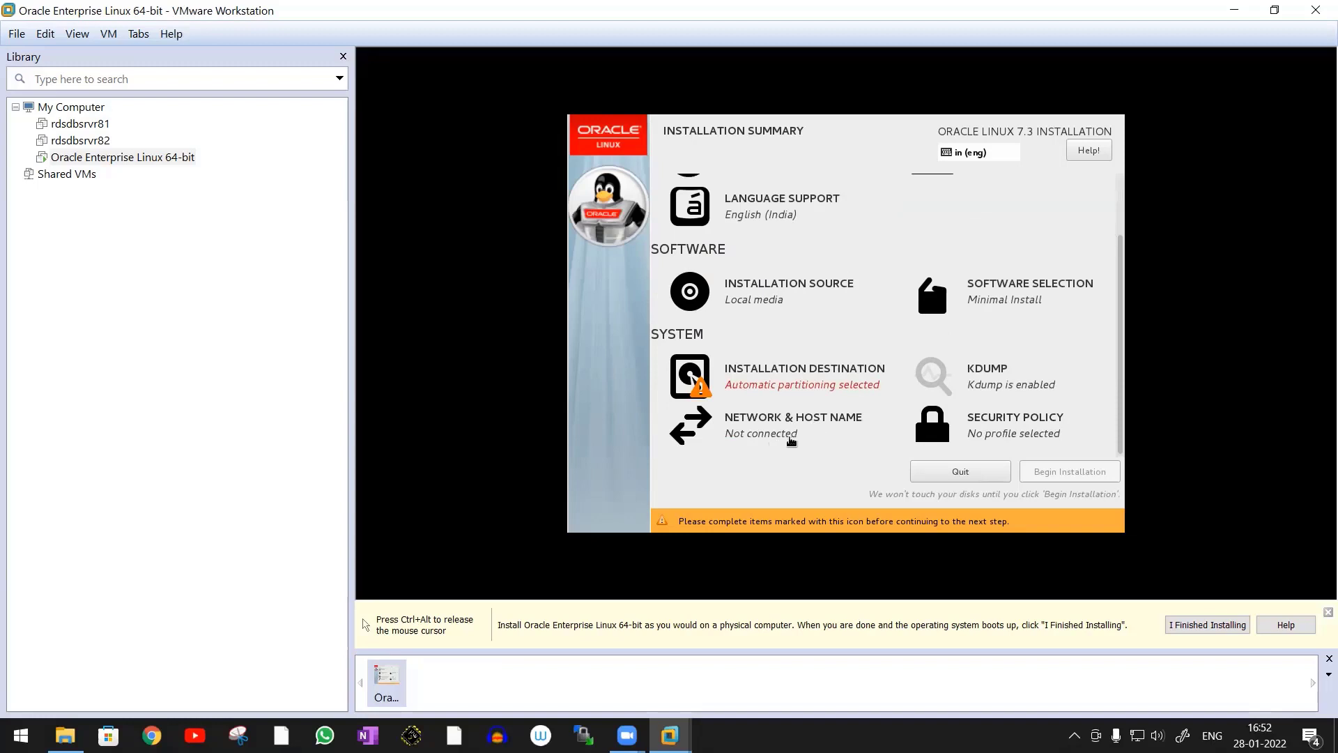
left_click(774, 433)
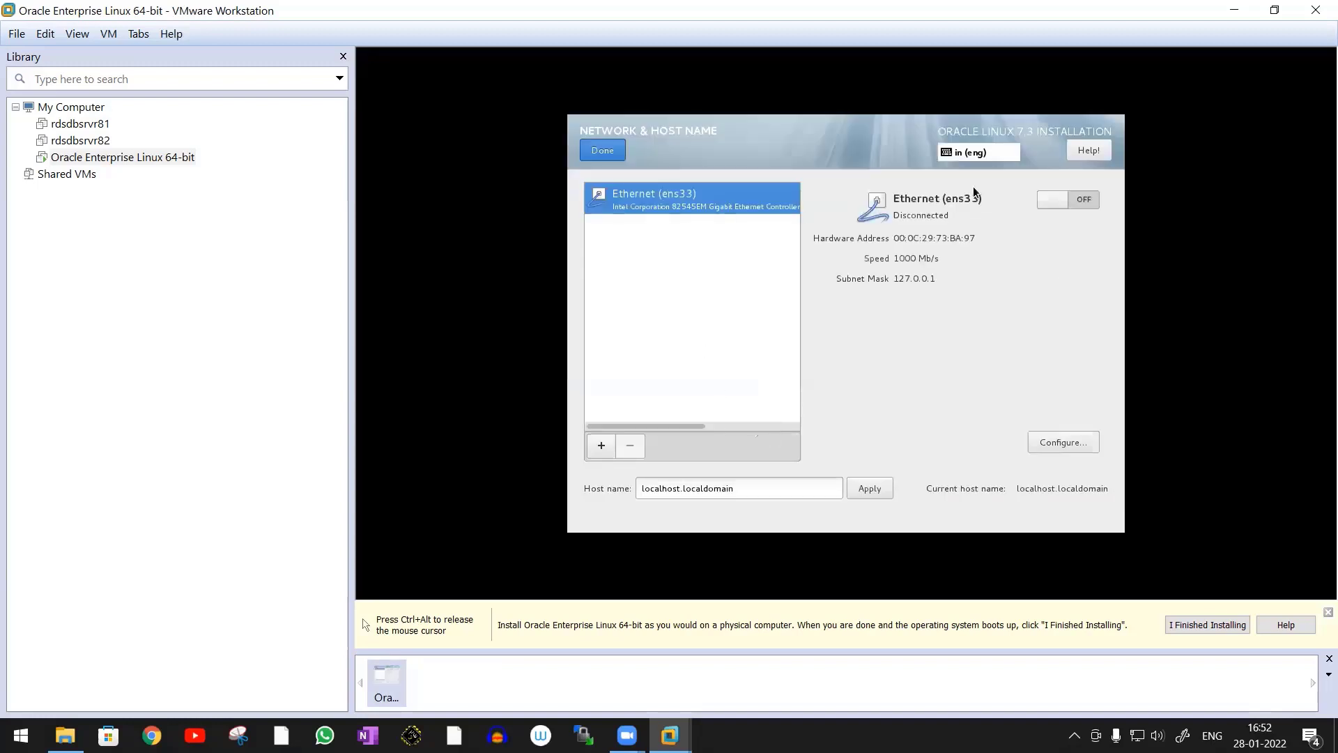
left_click(1059, 200)
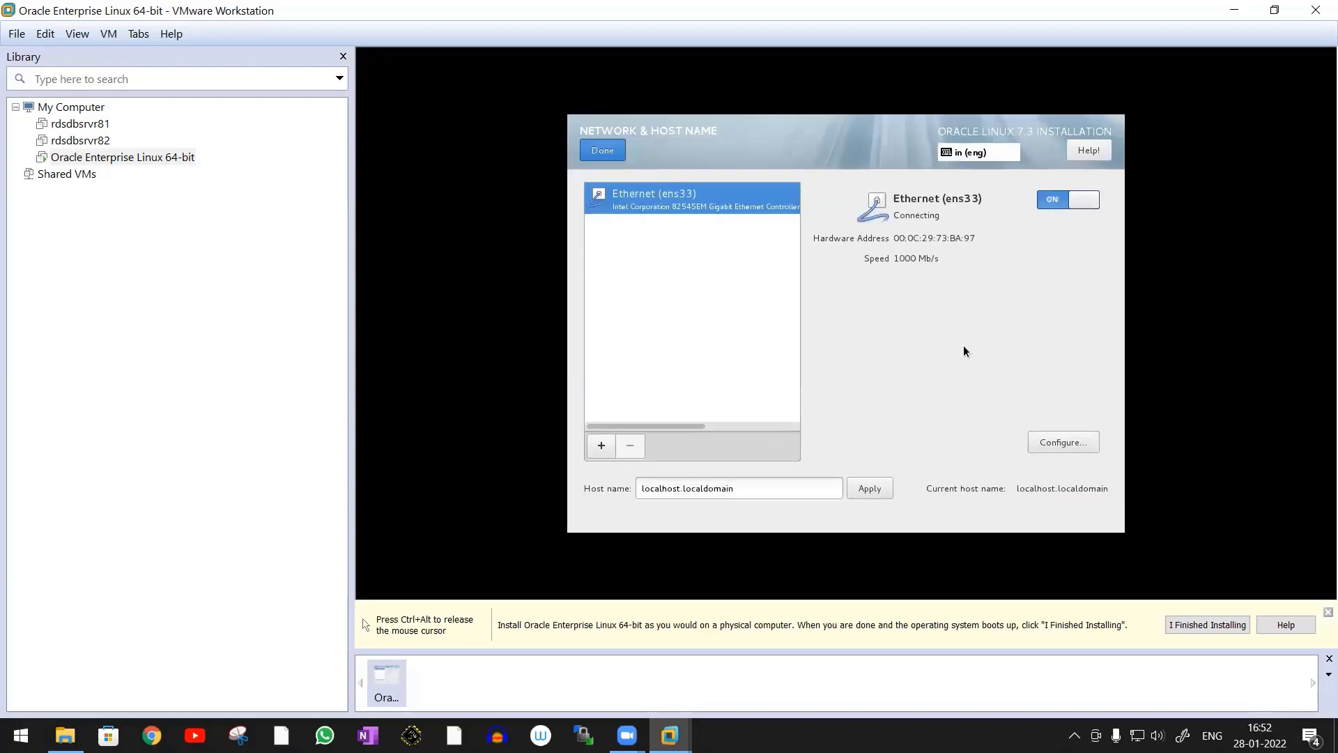
left_click(1064, 444)
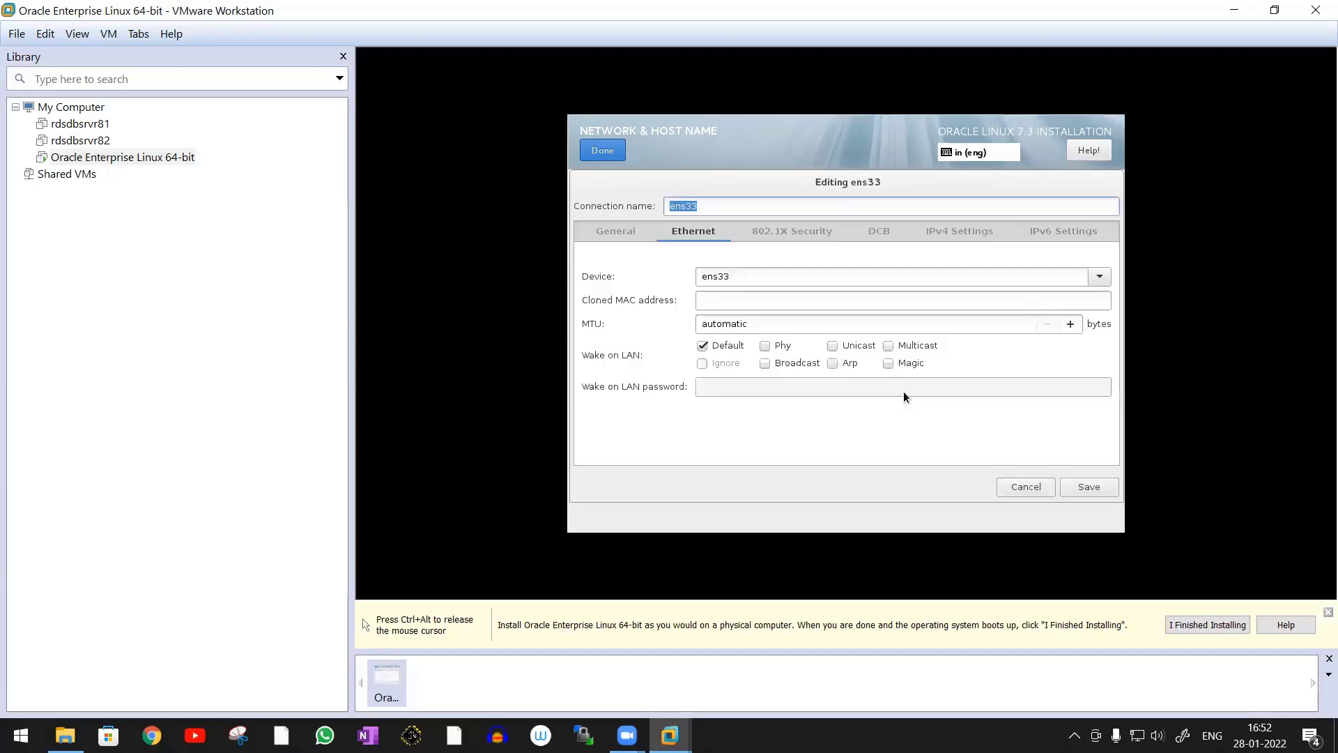
left_click(958, 236)
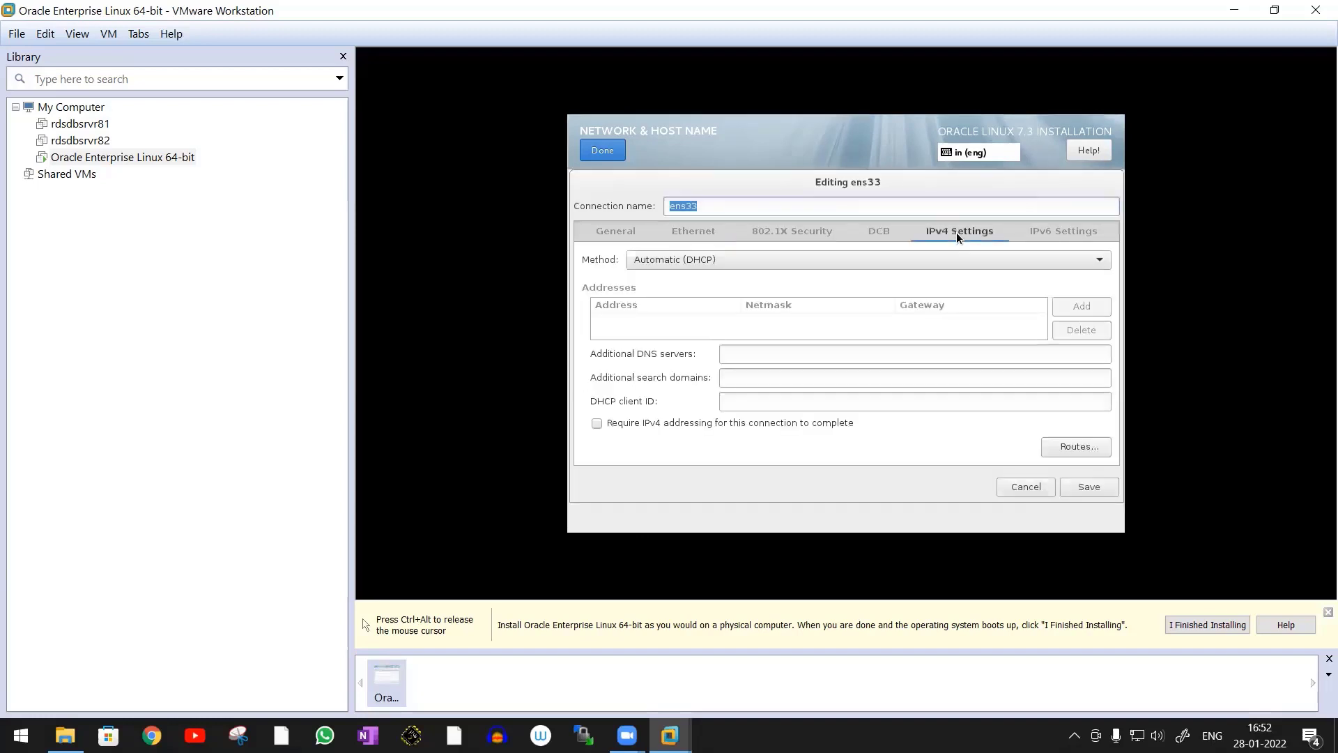
left_click(753, 262)
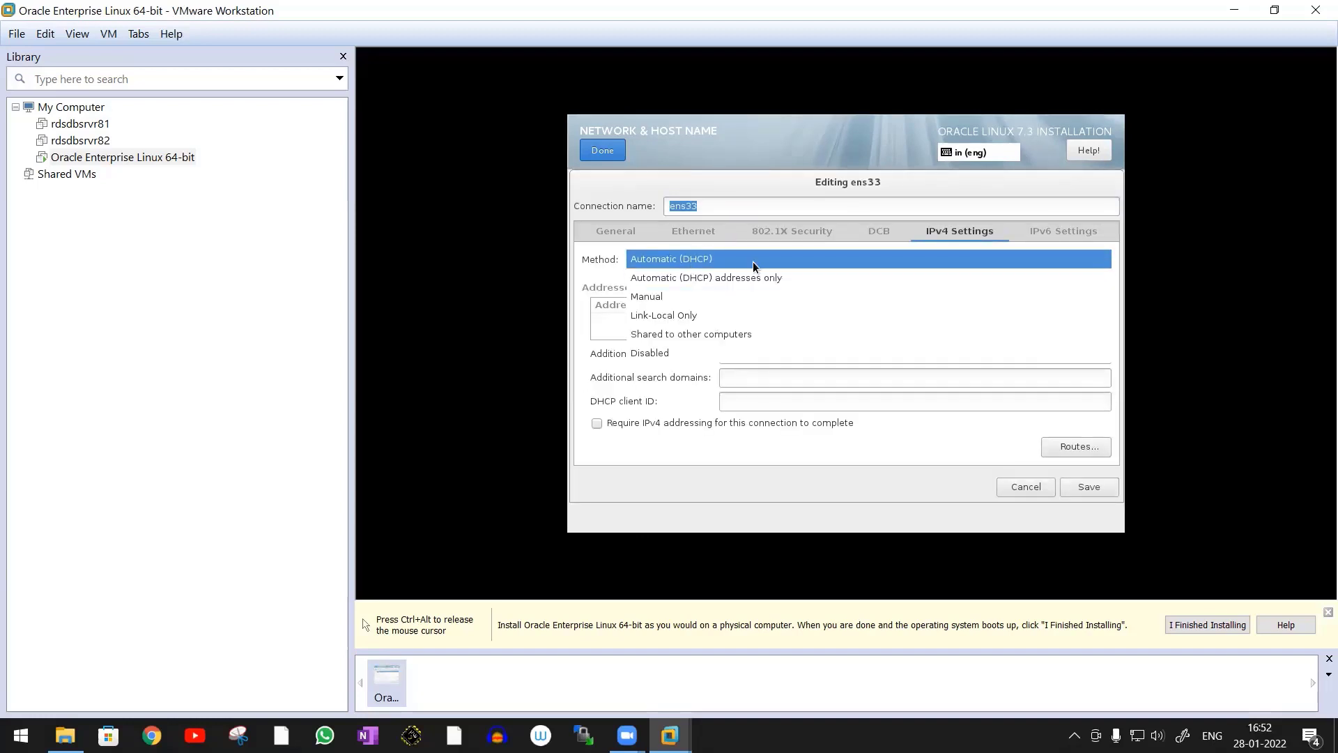
left_click(710, 263)
Set the ens33 connection's IPv6 method to Automatic, check its general options, and save the network configuration
left_click(1063, 237)
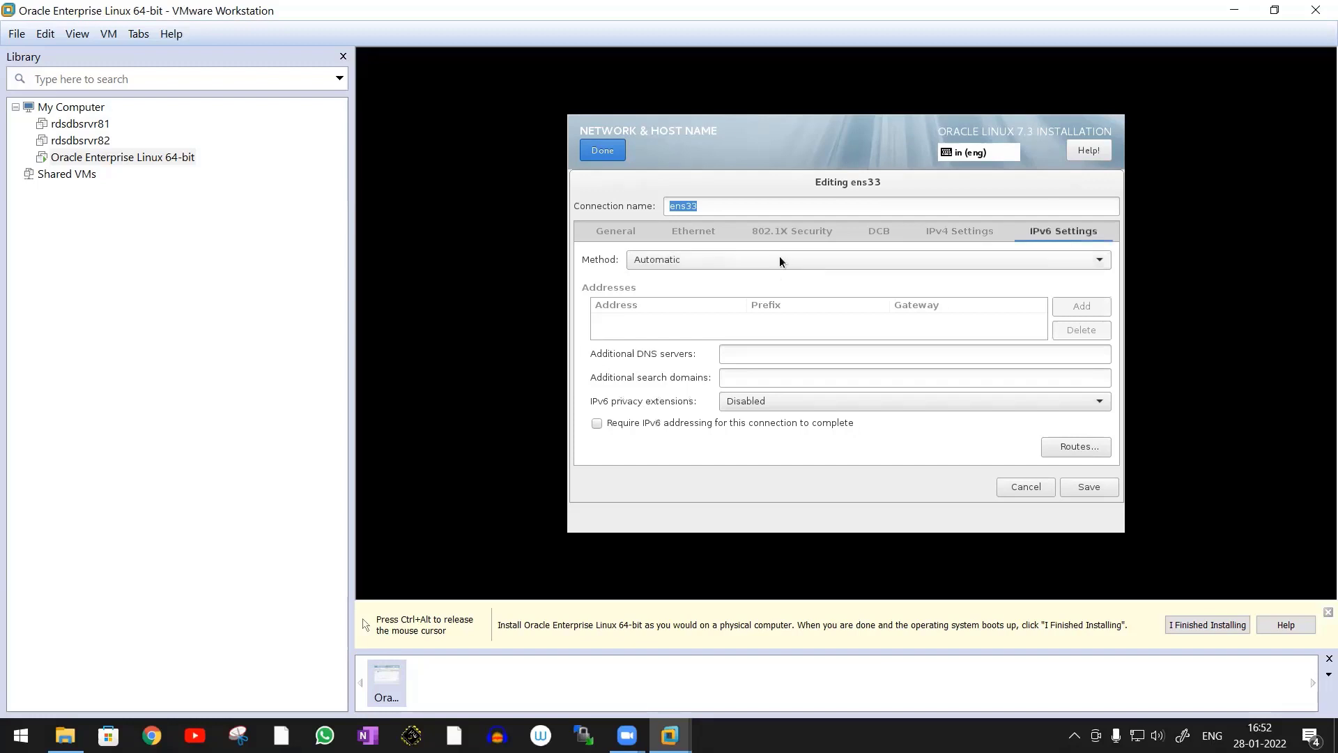
left_click(877, 260)
left_click(683, 260)
left_click(614, 231)
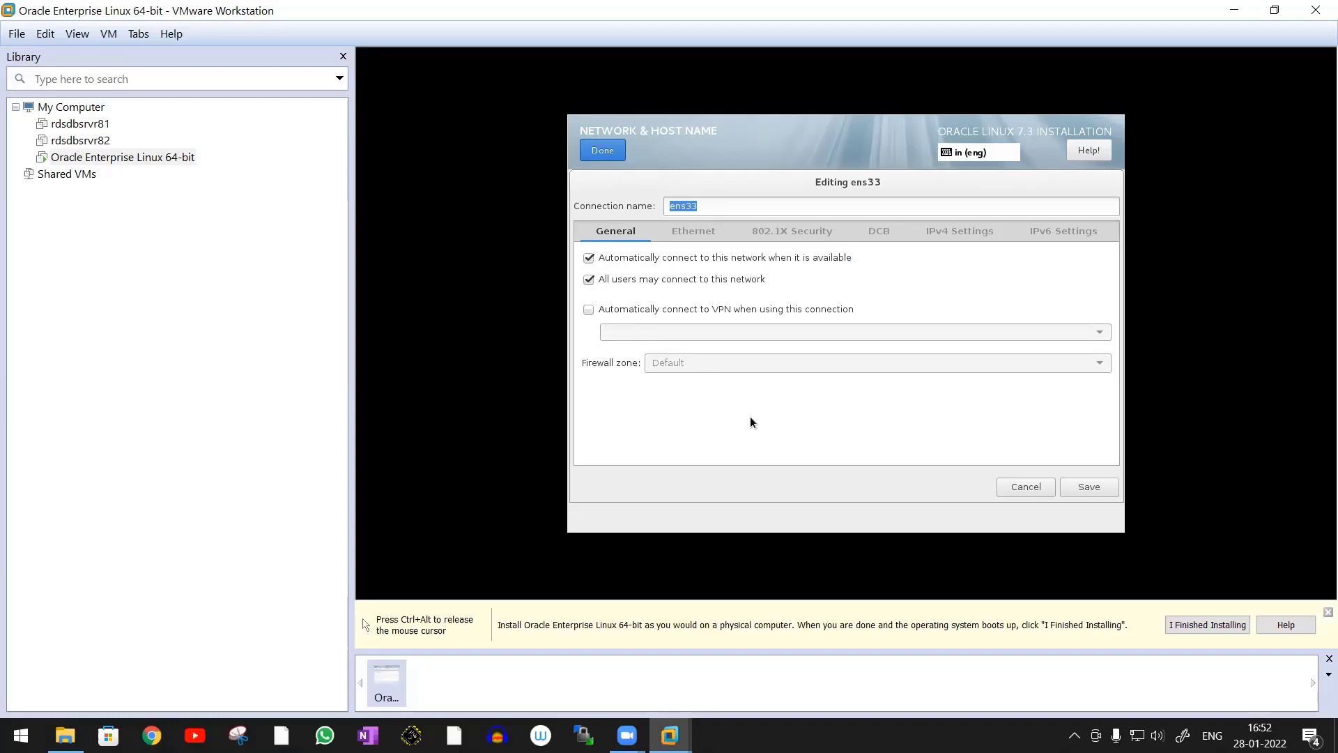
left_click(1084, 488)
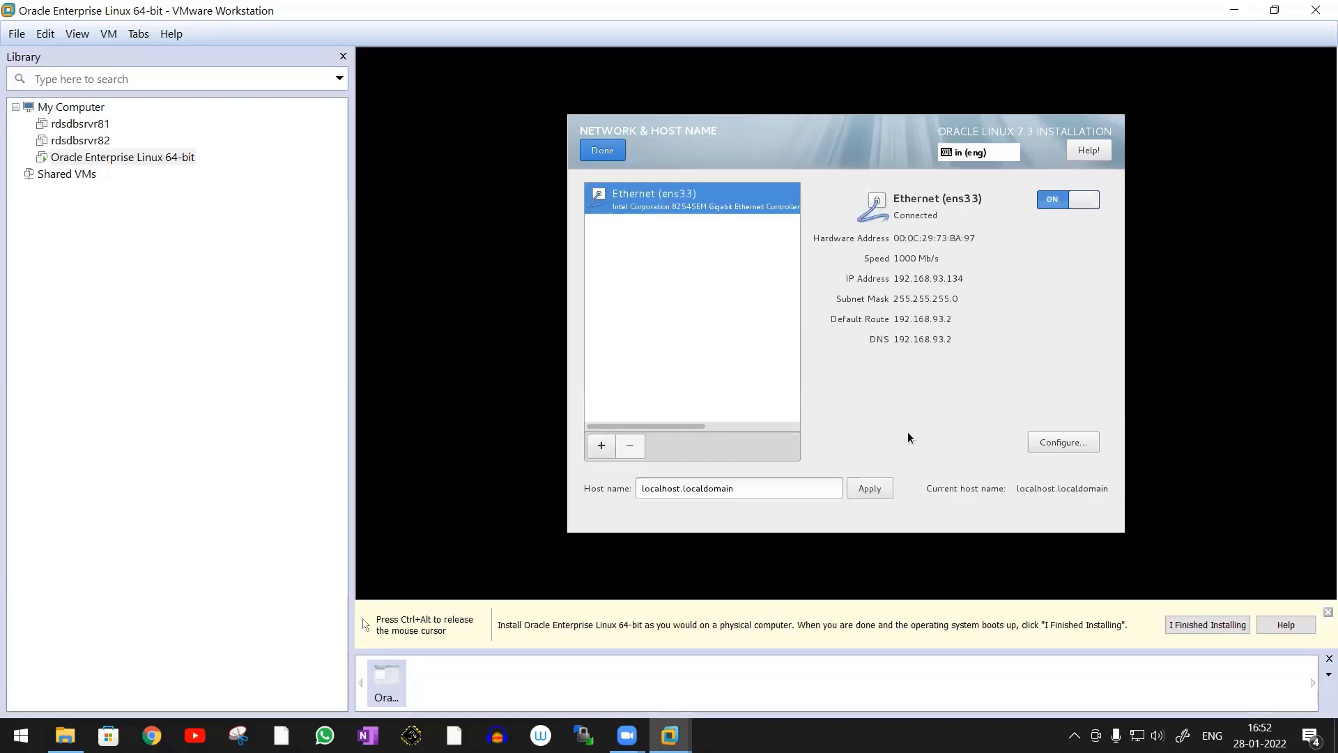
left_click(607, 152)
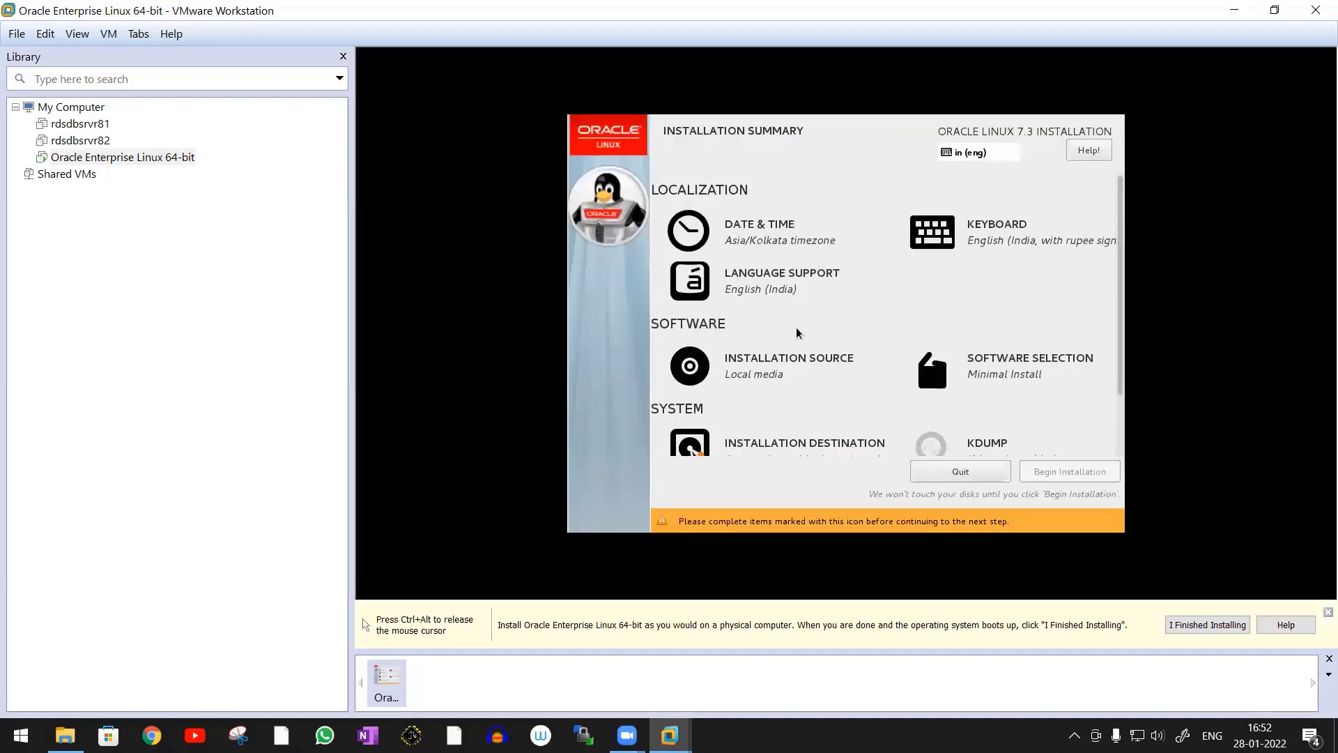
Set the time zone to Asia/Kolkata on the Date & Time map and return to the installation summary
left_click(764, 239)
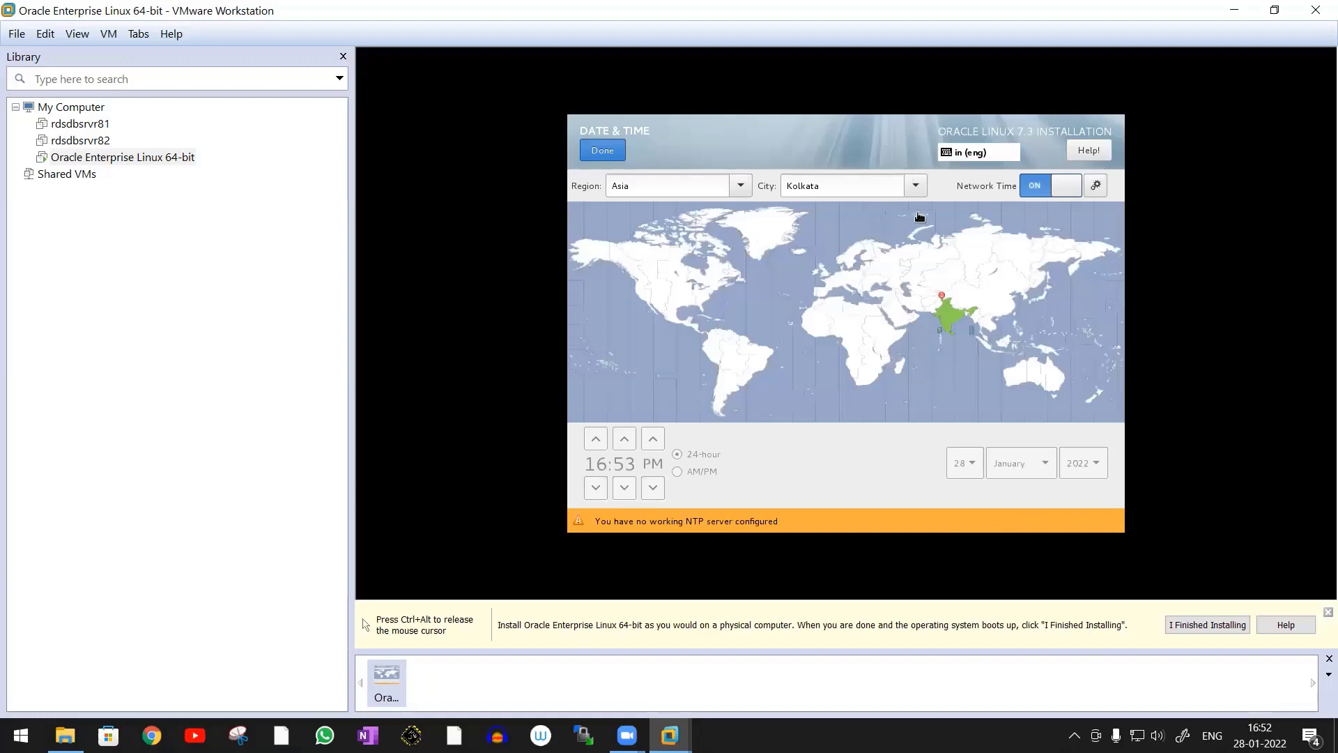
left_click(950, 318)
key("ctrl+alt")
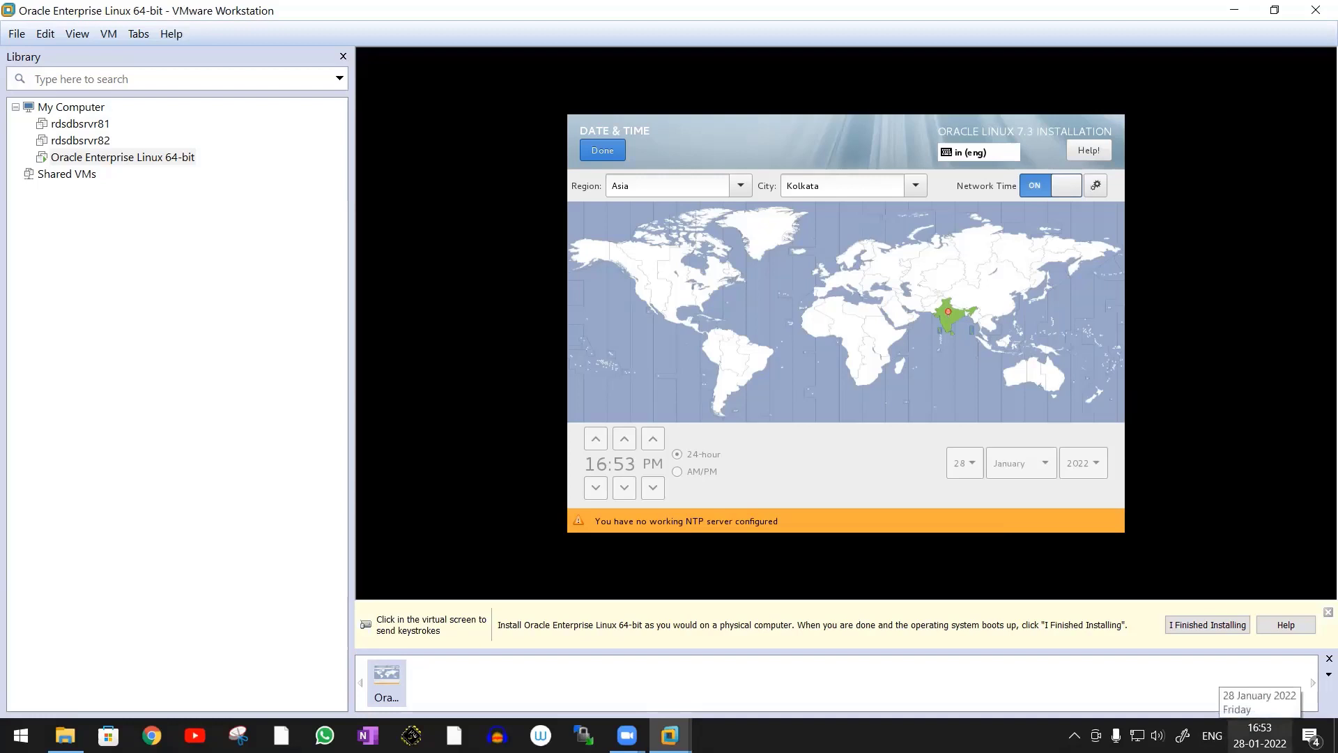
left_click(908, 594)
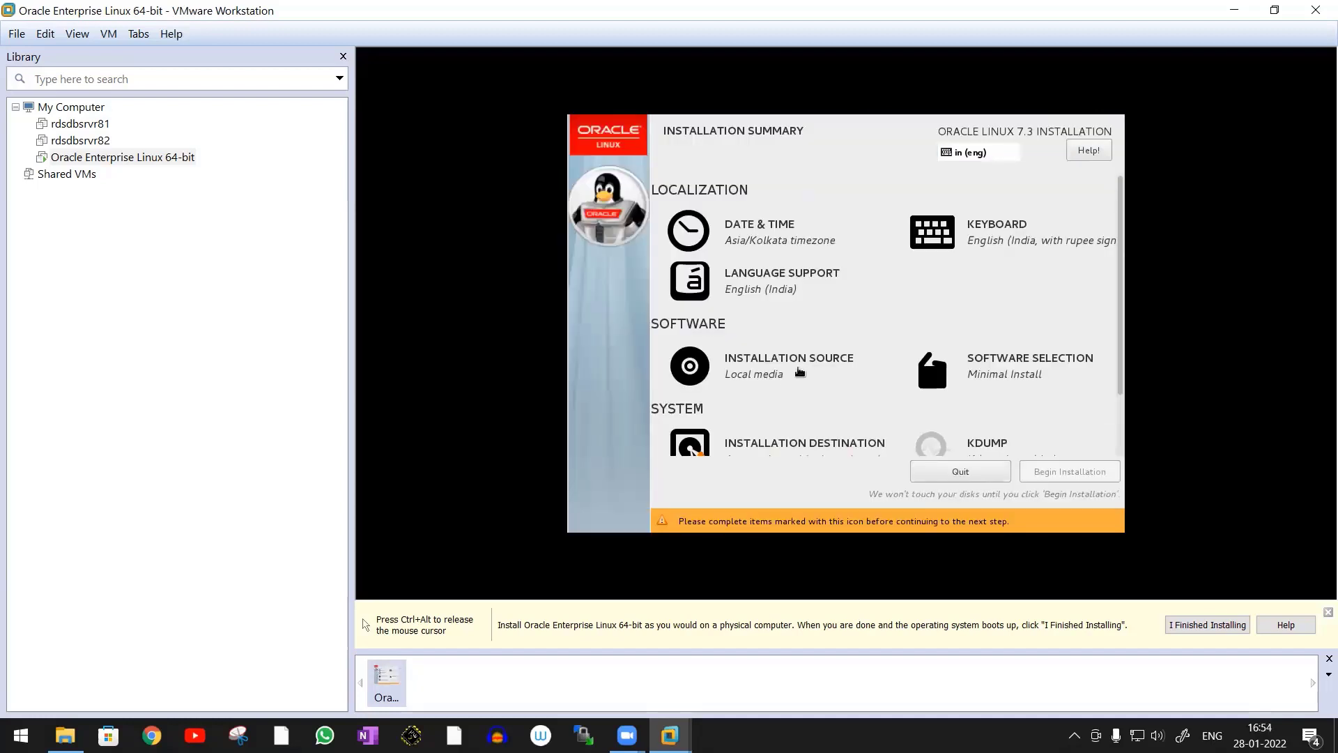
Verify the auto-detected installation media and accept it as the installation source
left_click(796, 372)
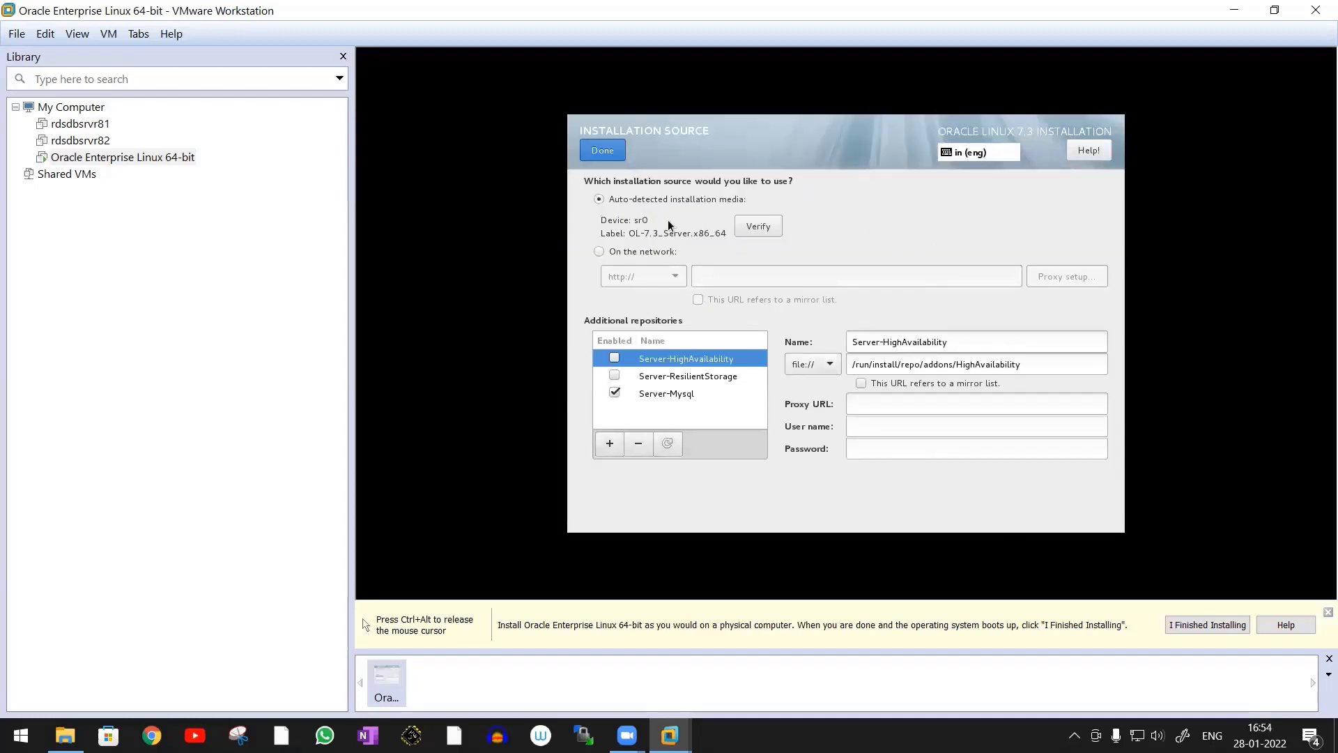
left_click(755, 228)
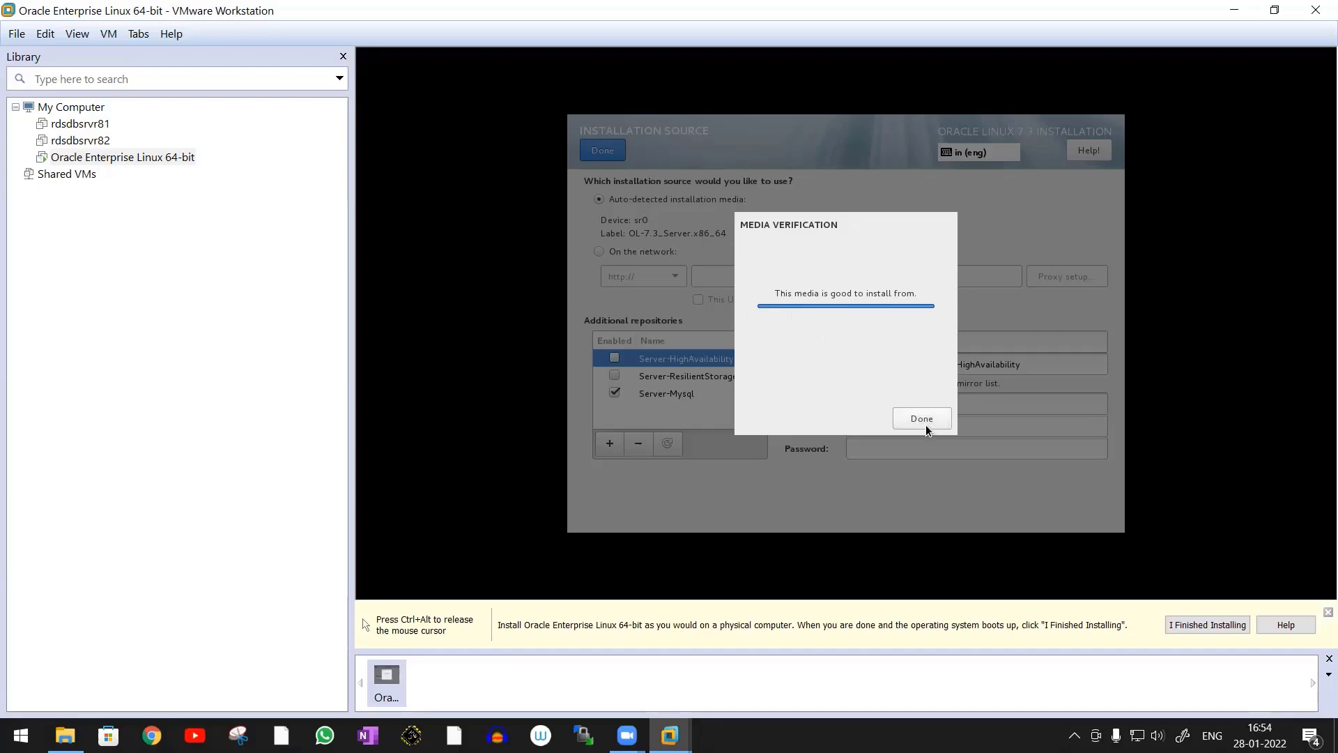
left_click(923, 420)
left_click(602, 150)
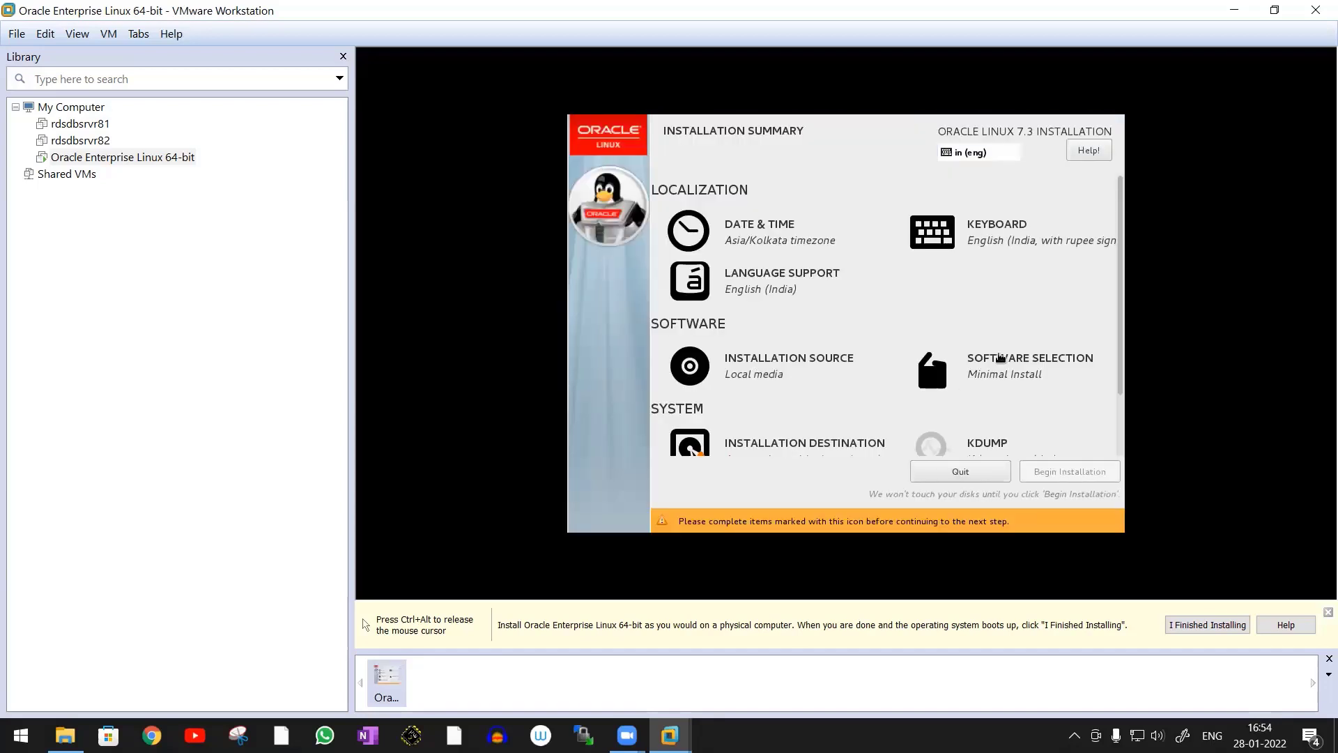
Select the Server with GUI base environment with the Compatibility Libraries, Virtualization Tools and Virtualization Client add-ons
scroll(1004, 352, "down", 2)
left_click(1031, 319)
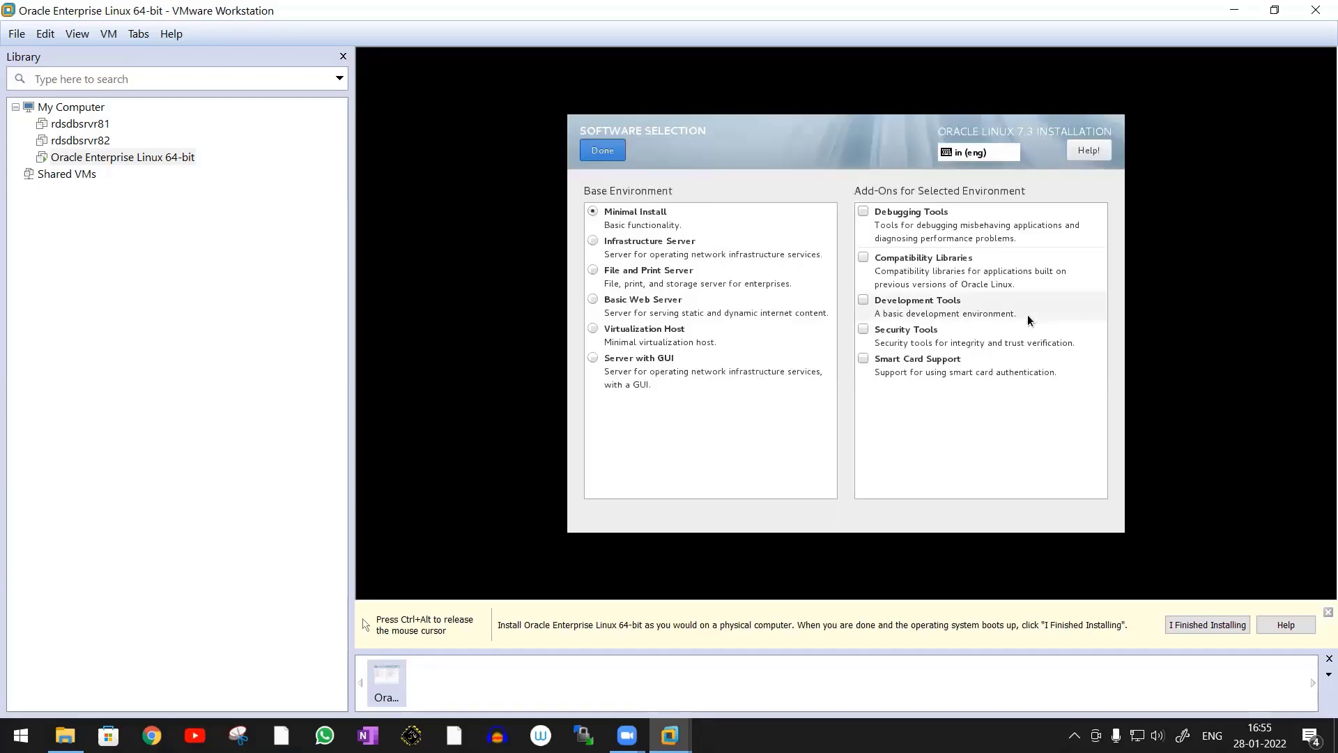
left_click(594, 359)
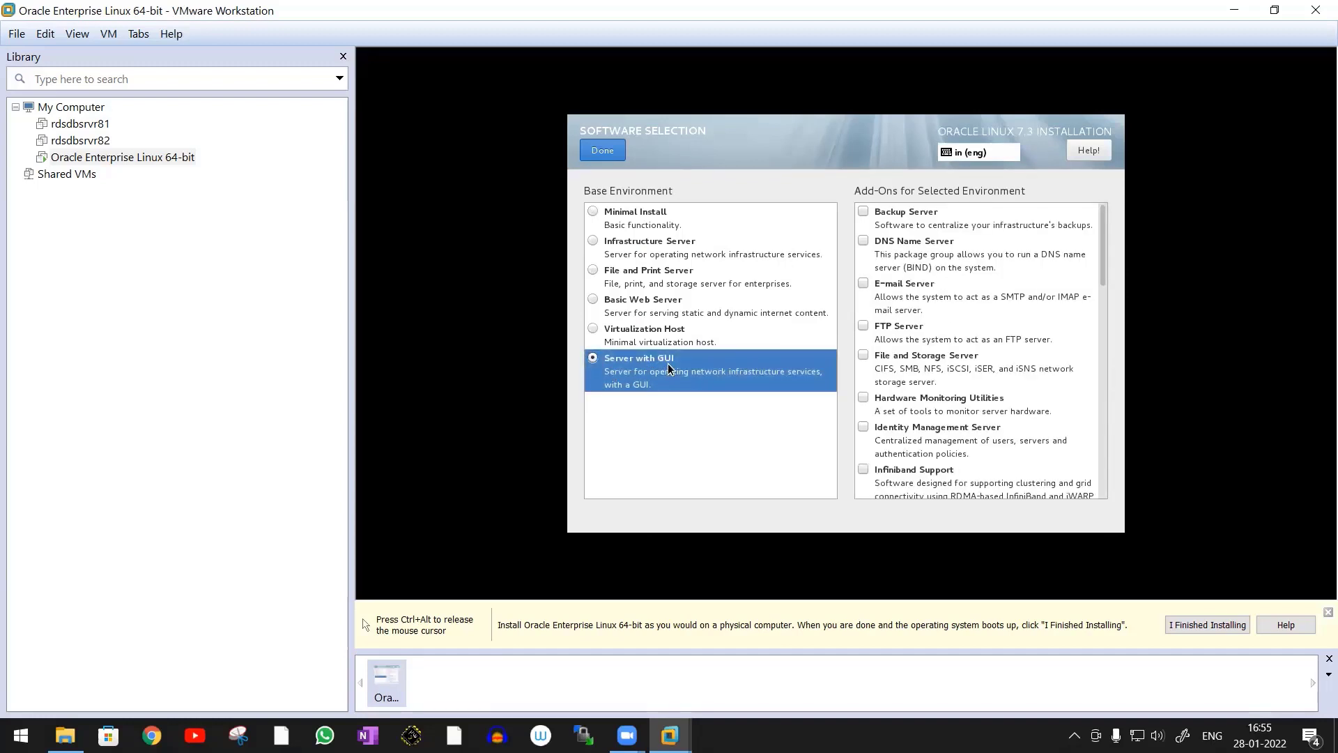
left_click_drag(1102, 258, 1118, 515)
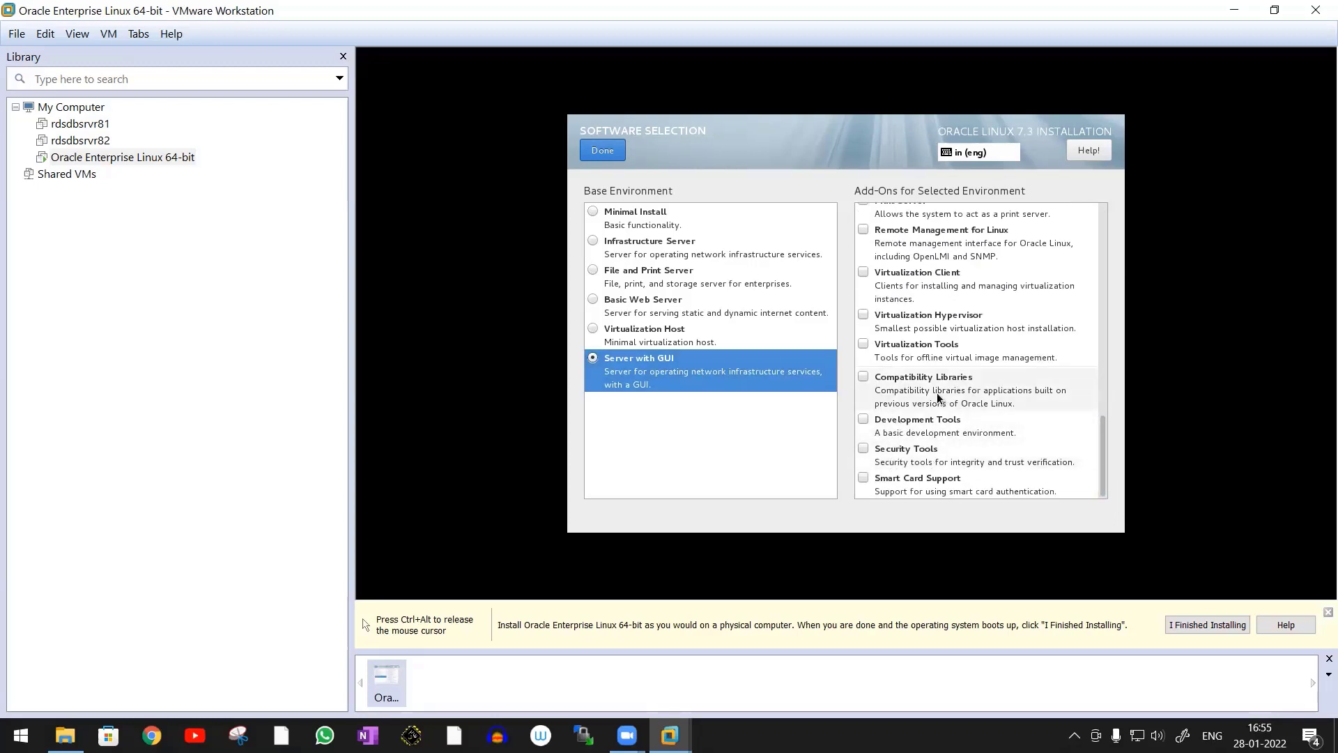
left_click(864, 377)
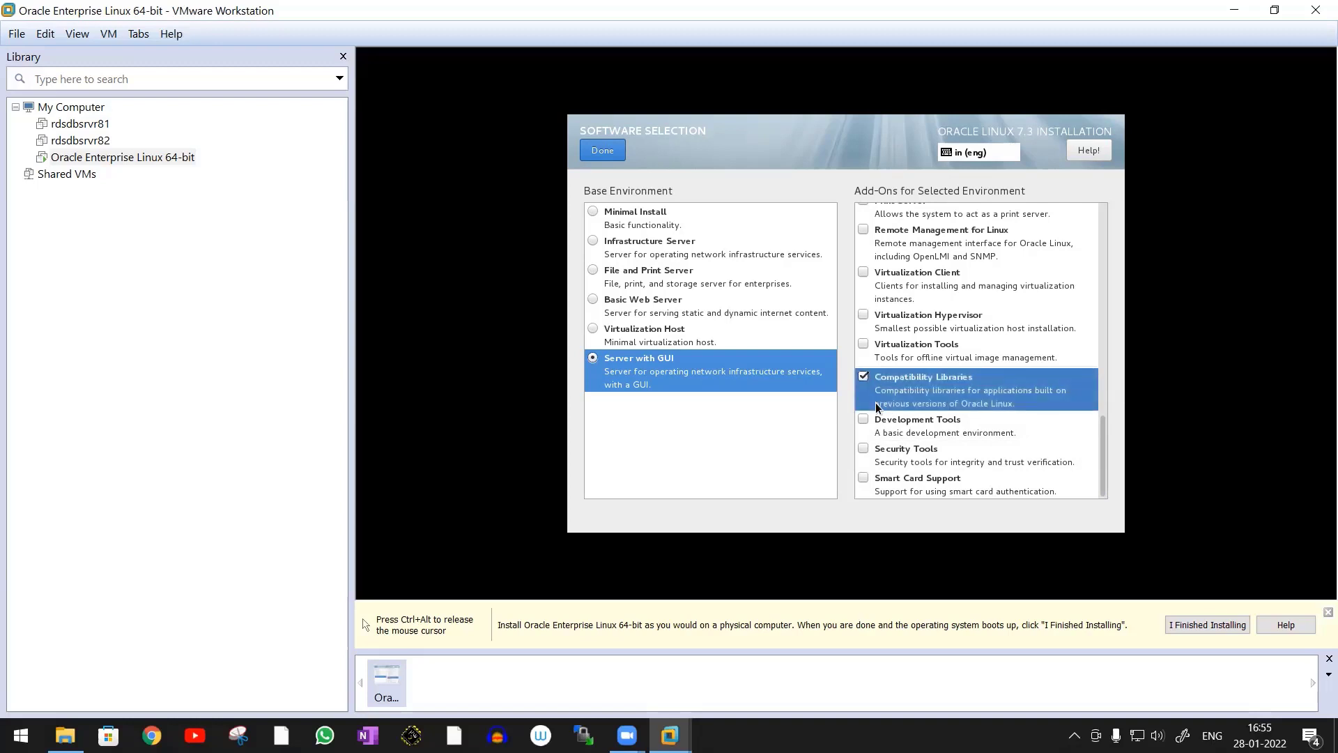
left_click(865, 343)
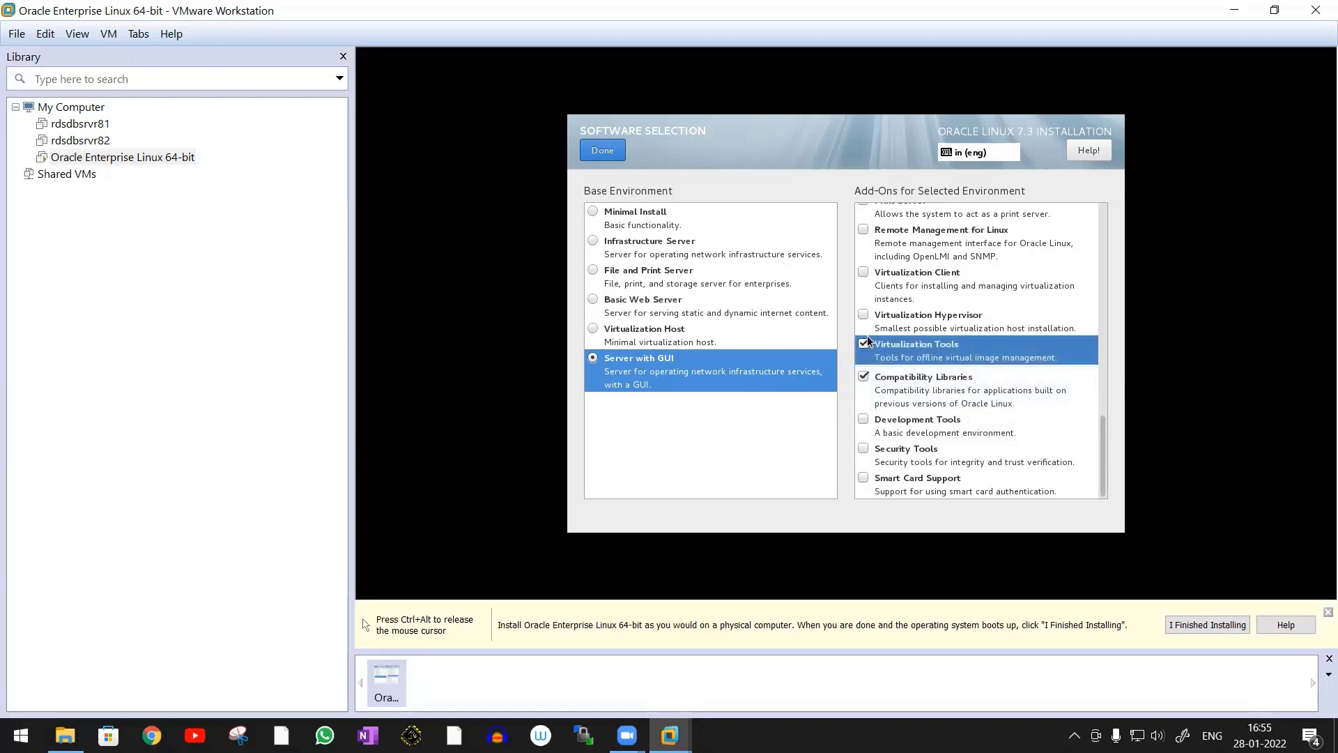
left_click(864, 272)
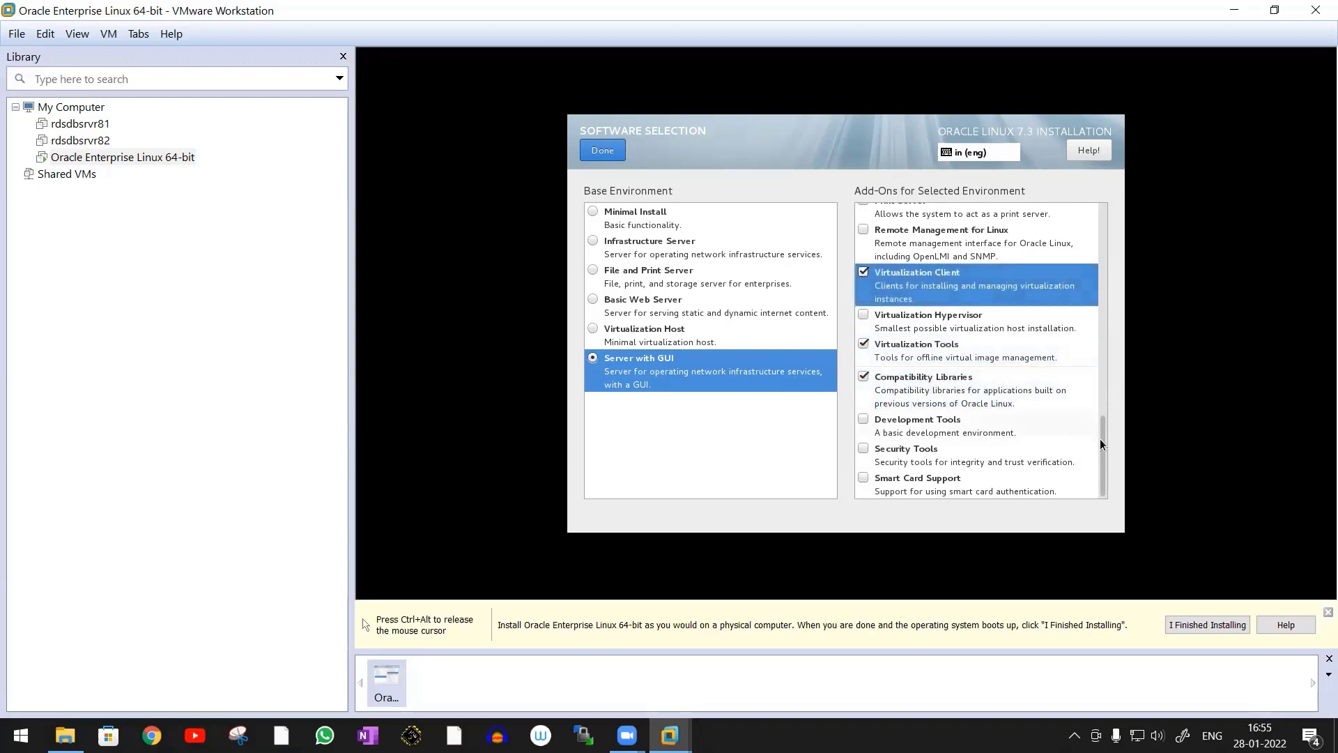
left_click(603, 150)
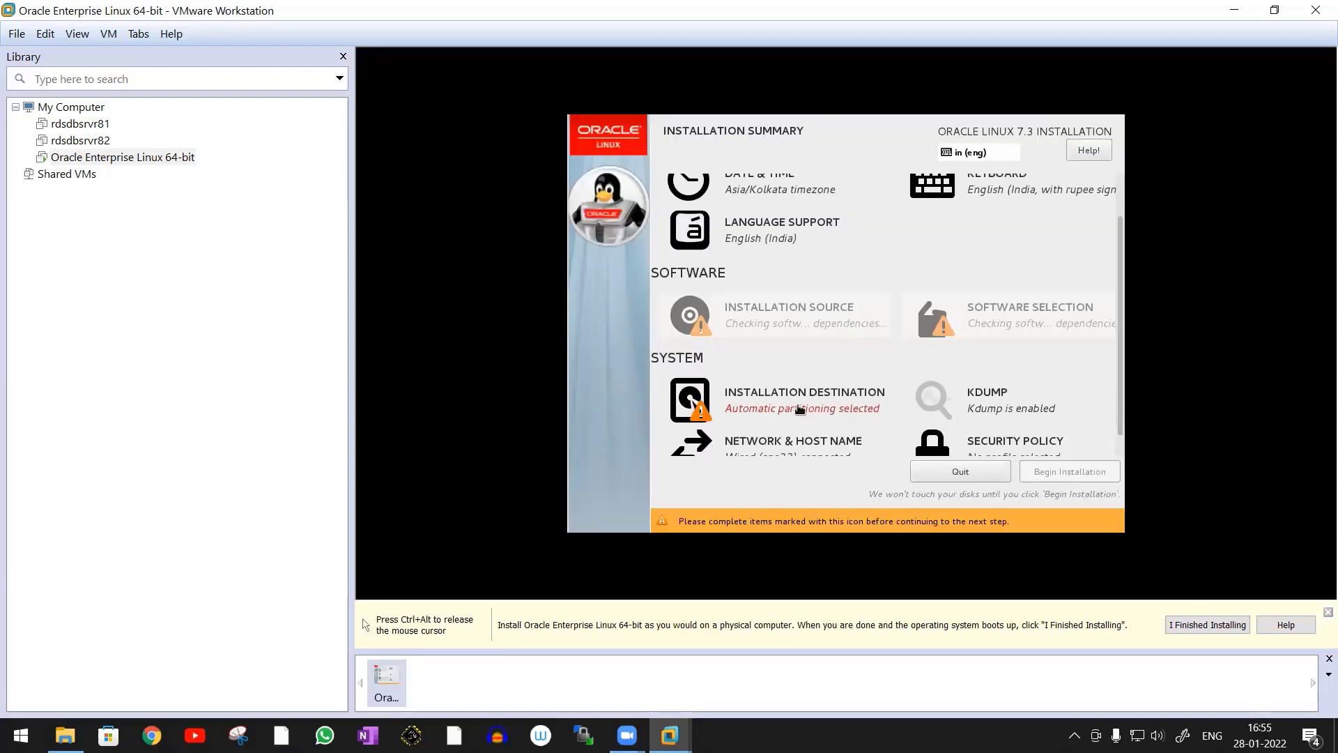
Choose to configure partitioning manually on the 300 GiB disk and set the partitioning scheme to Standard Partition
left_click(823, 412)
scroll(751, 477, "down", 2)
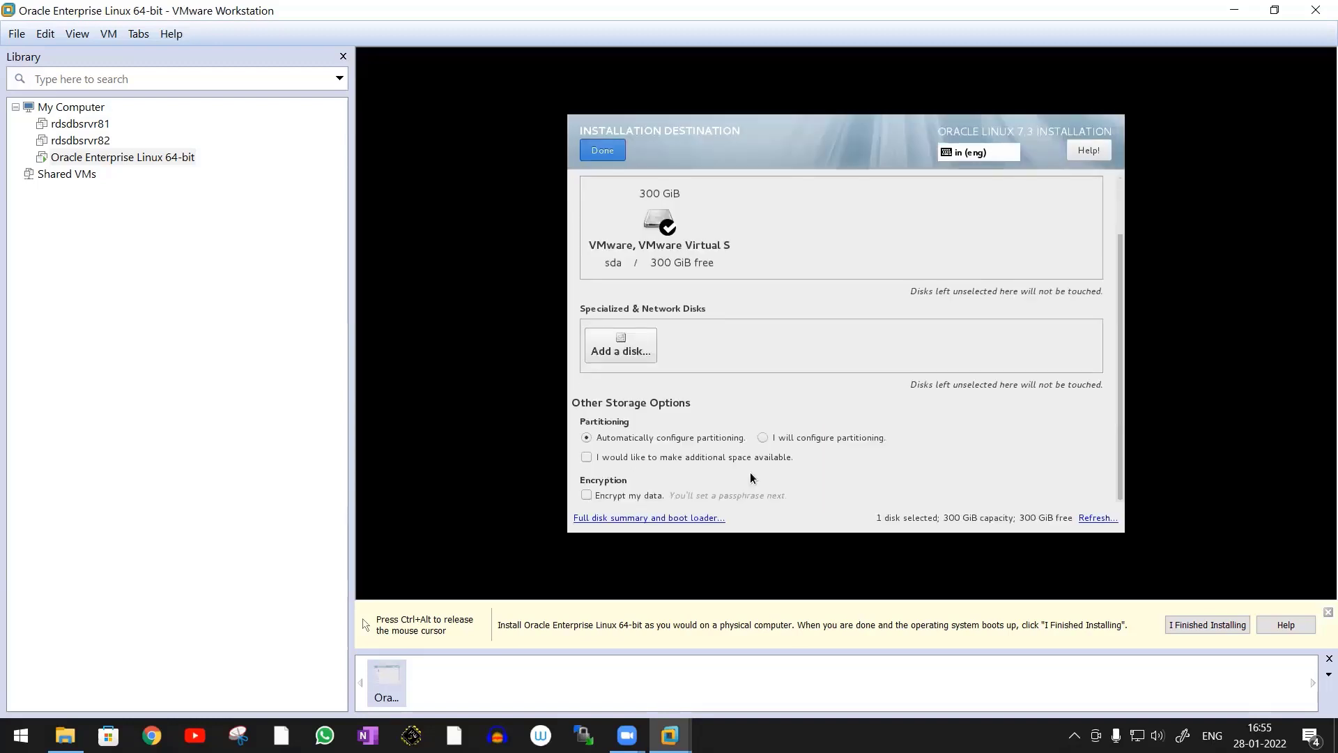
left_click(766, 437)
left_click(604, 152)
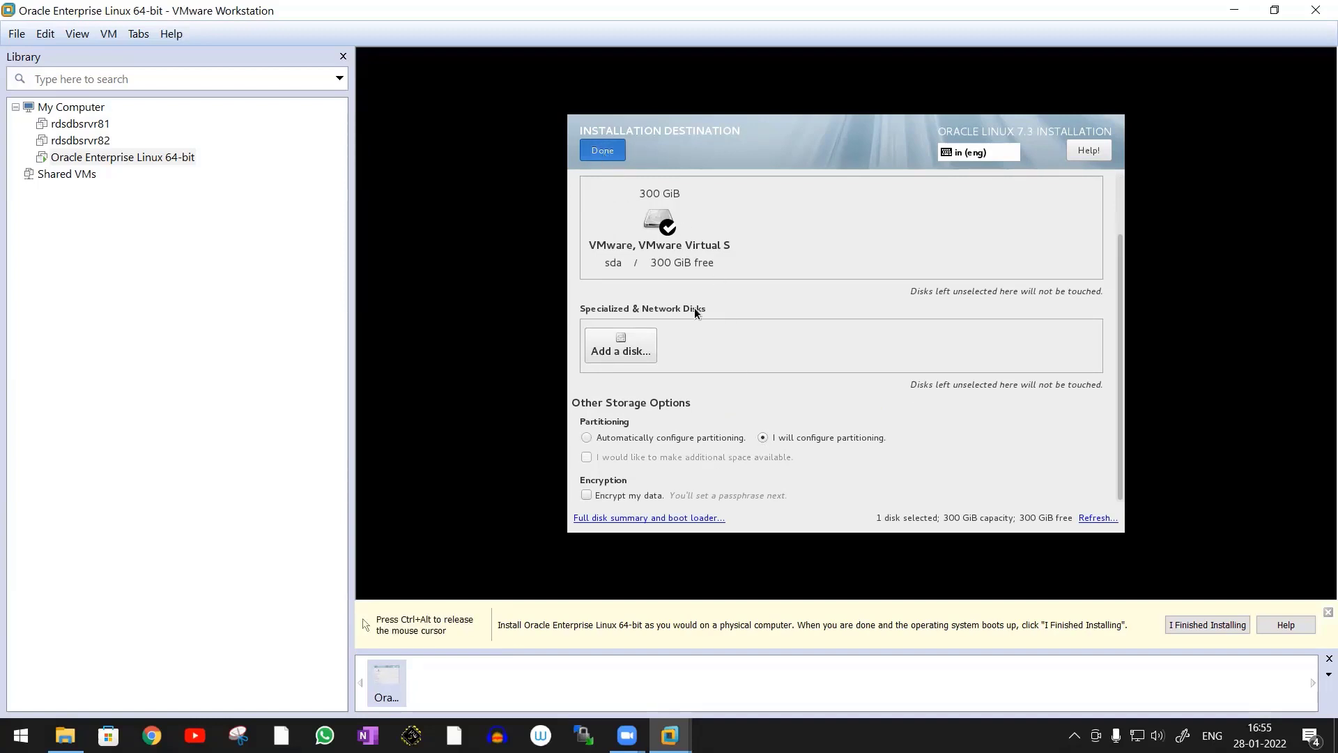
left_click(718, 326)
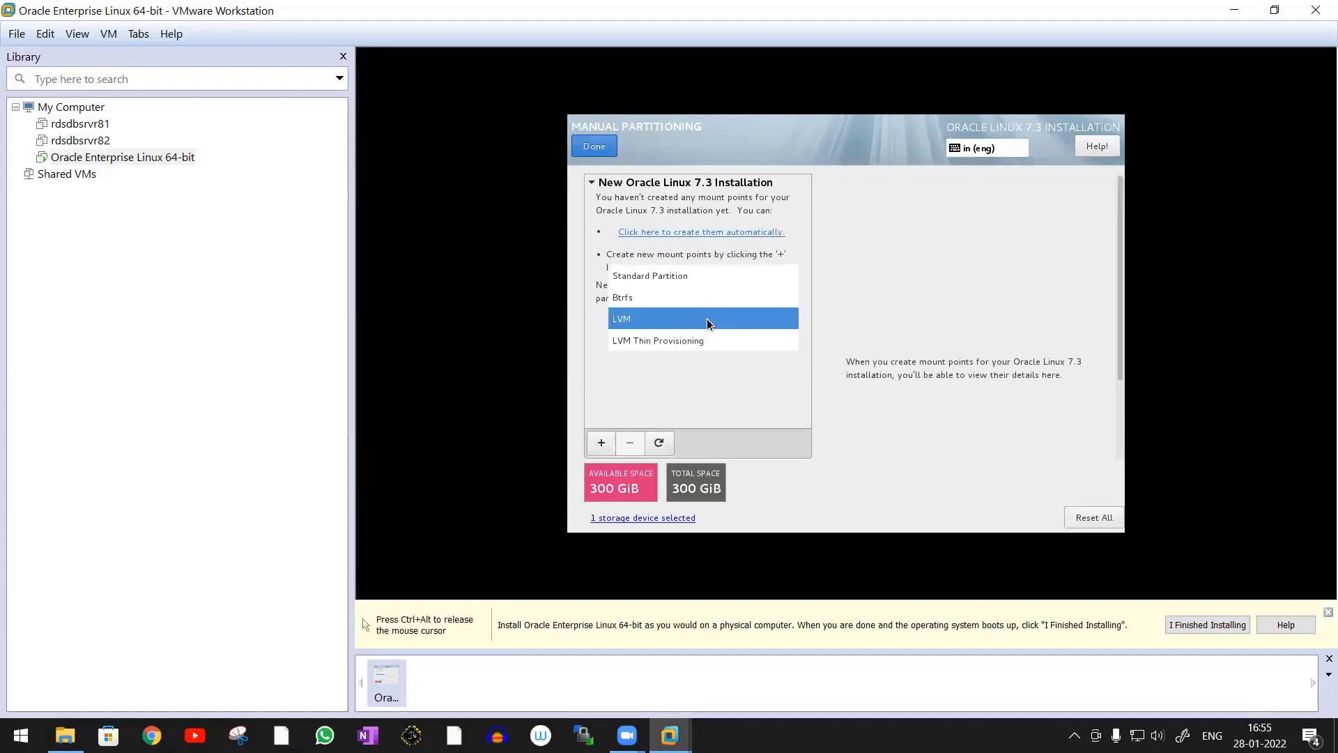
left_click(676, 276)
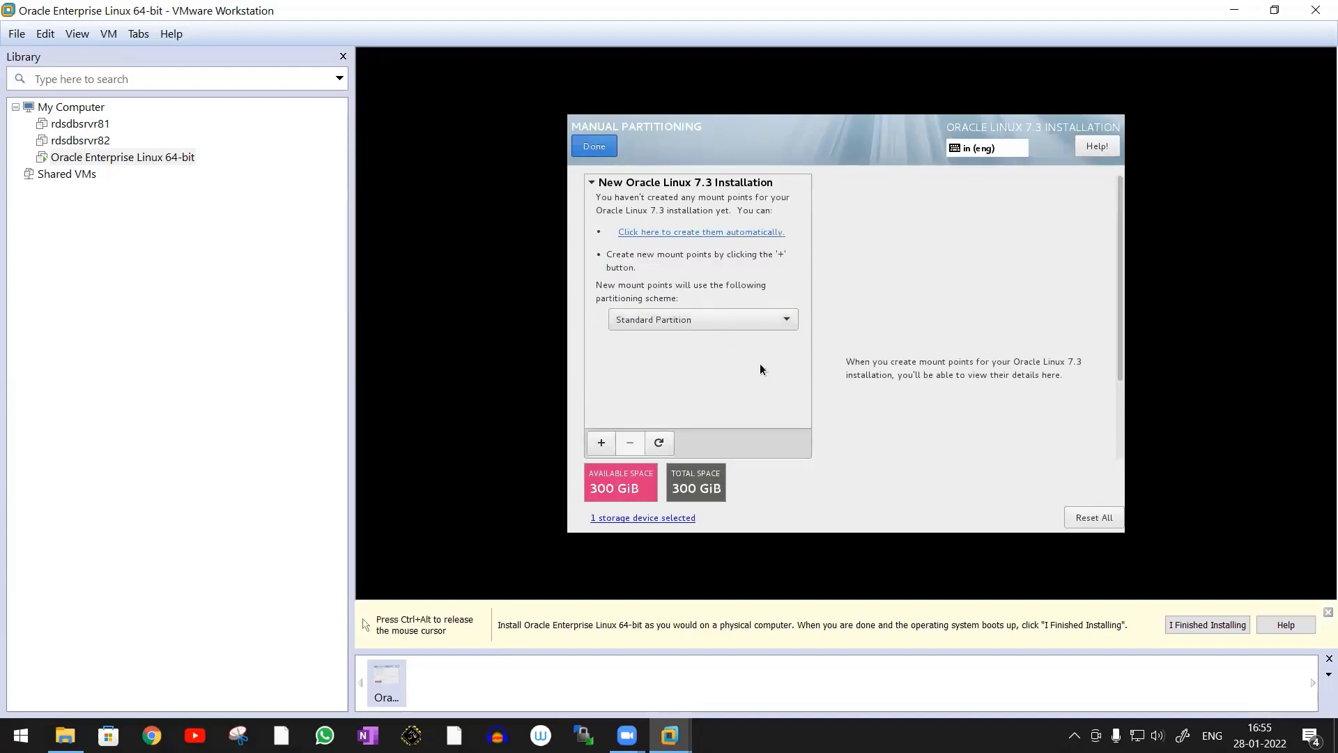
Start adding a new mount point and set it to the root directory /
left_click(601, 442)
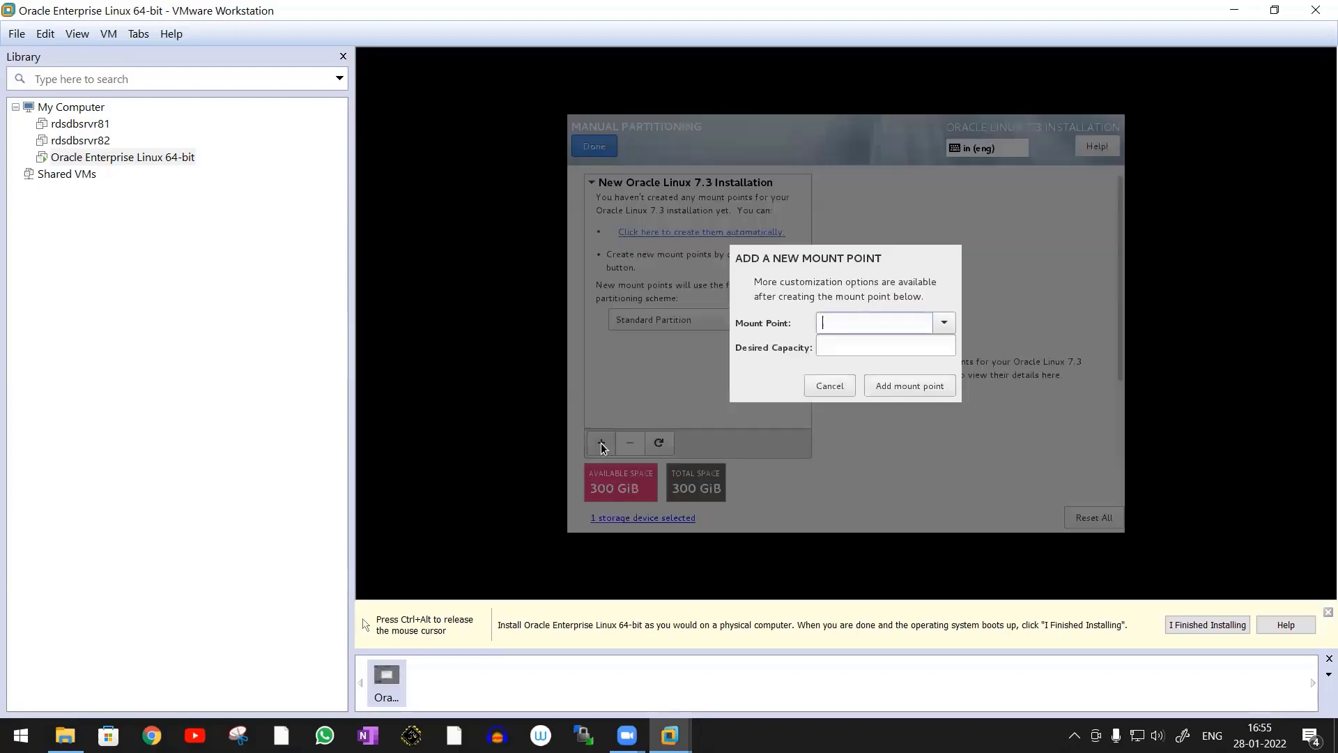
left_click(944, 324)
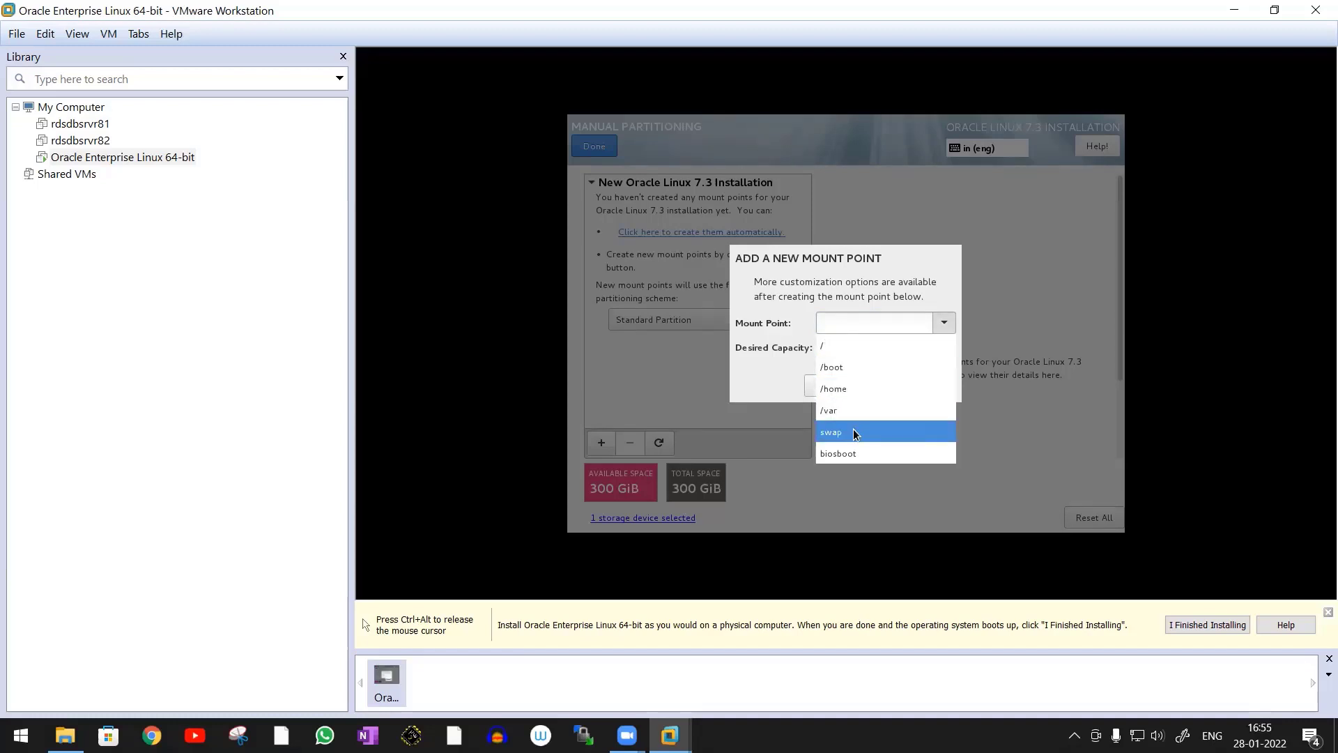
left_click(851, 346)
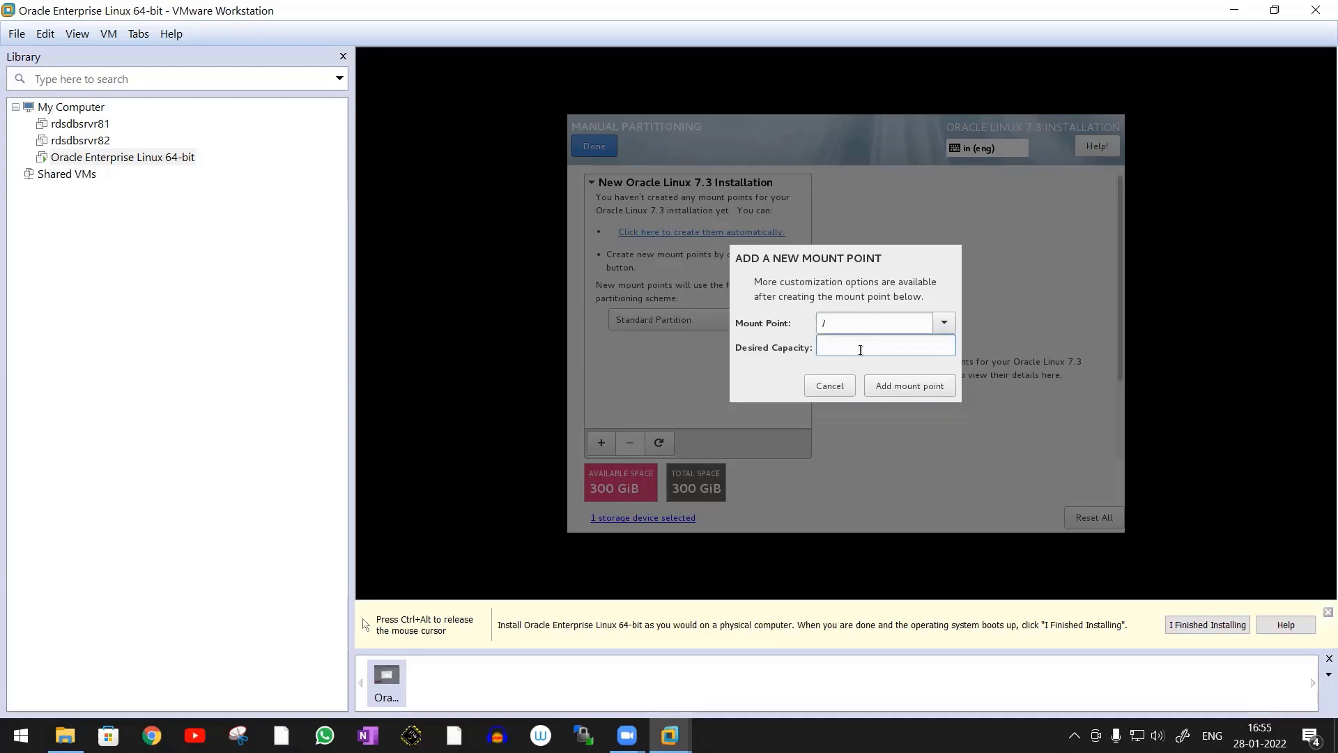
Switch to the Windows Calculator and compute 50 × 1024 for the root partition size
key("ctrl+alt")
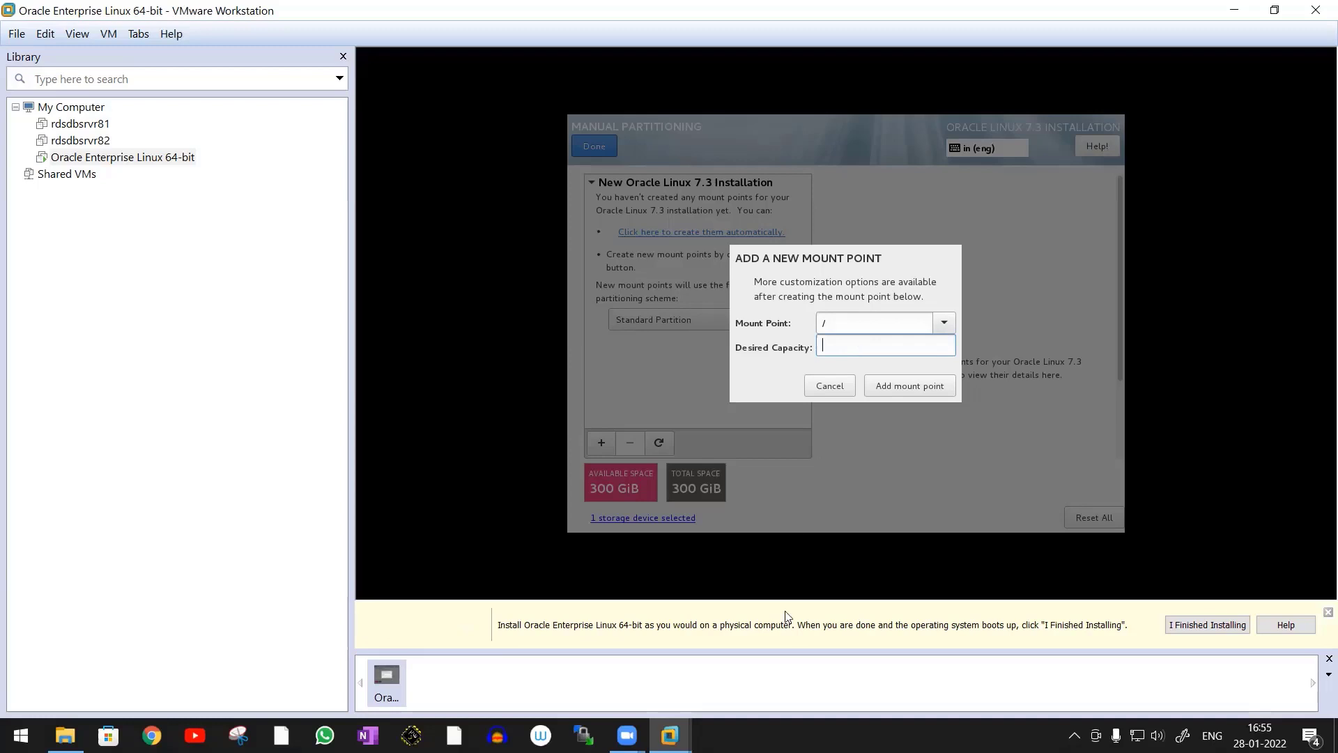
key("super")
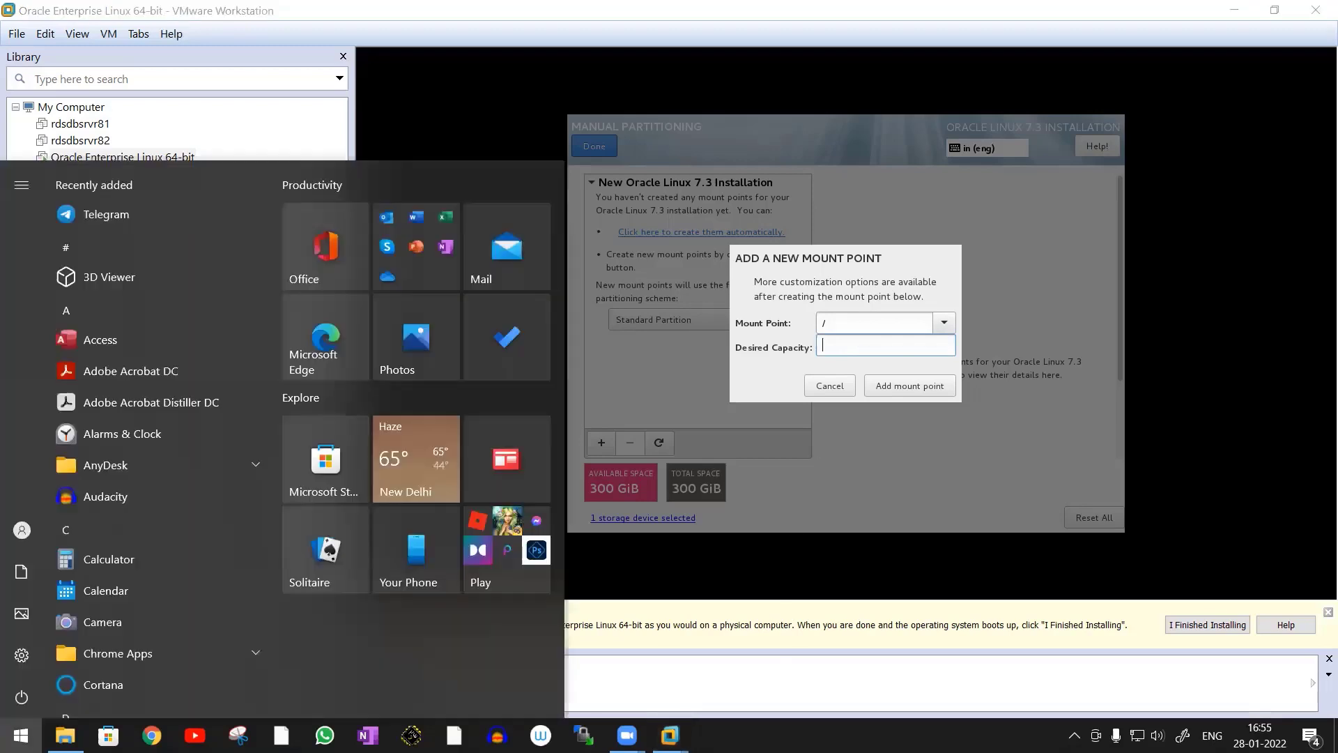
type("calc")
key("Return")
type("5")
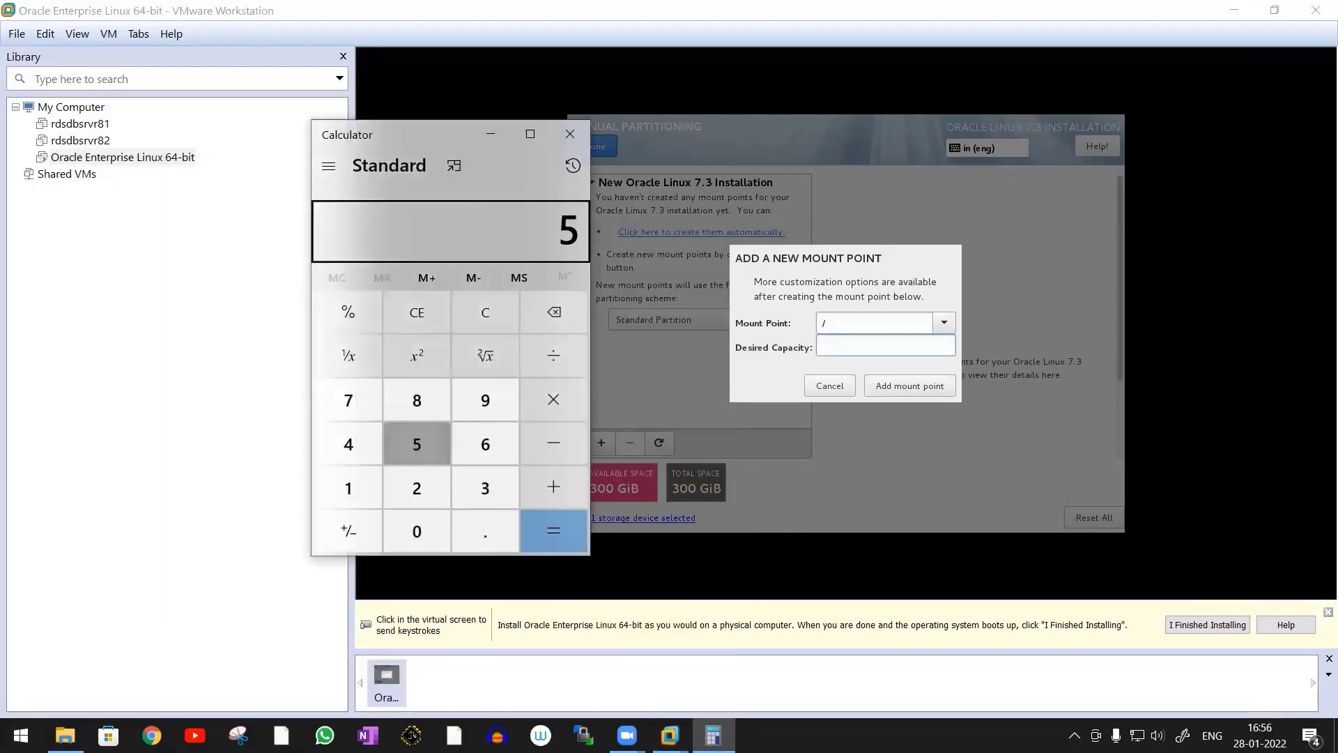
type("0*1024")
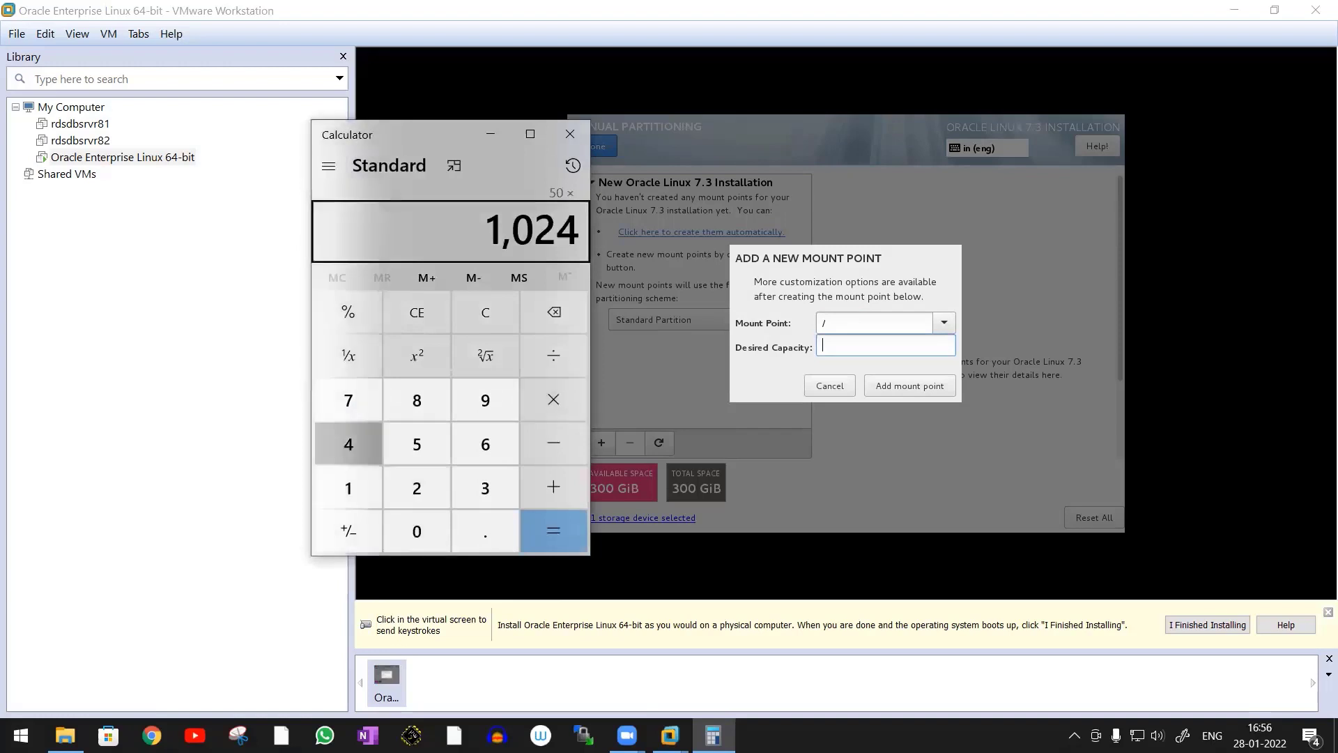
key("Return")
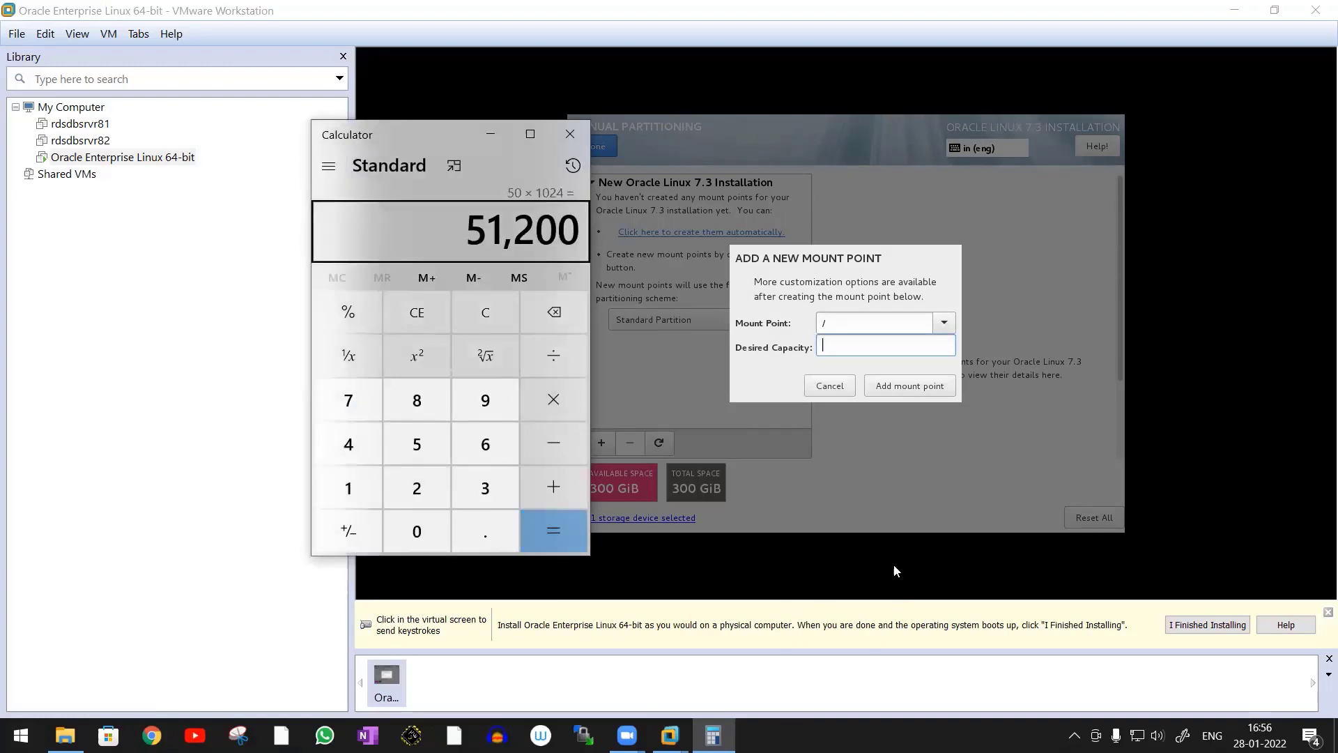
Set the desired capacity of the root mount point / to 51200 and add it in the installer
left_click(858, 341)
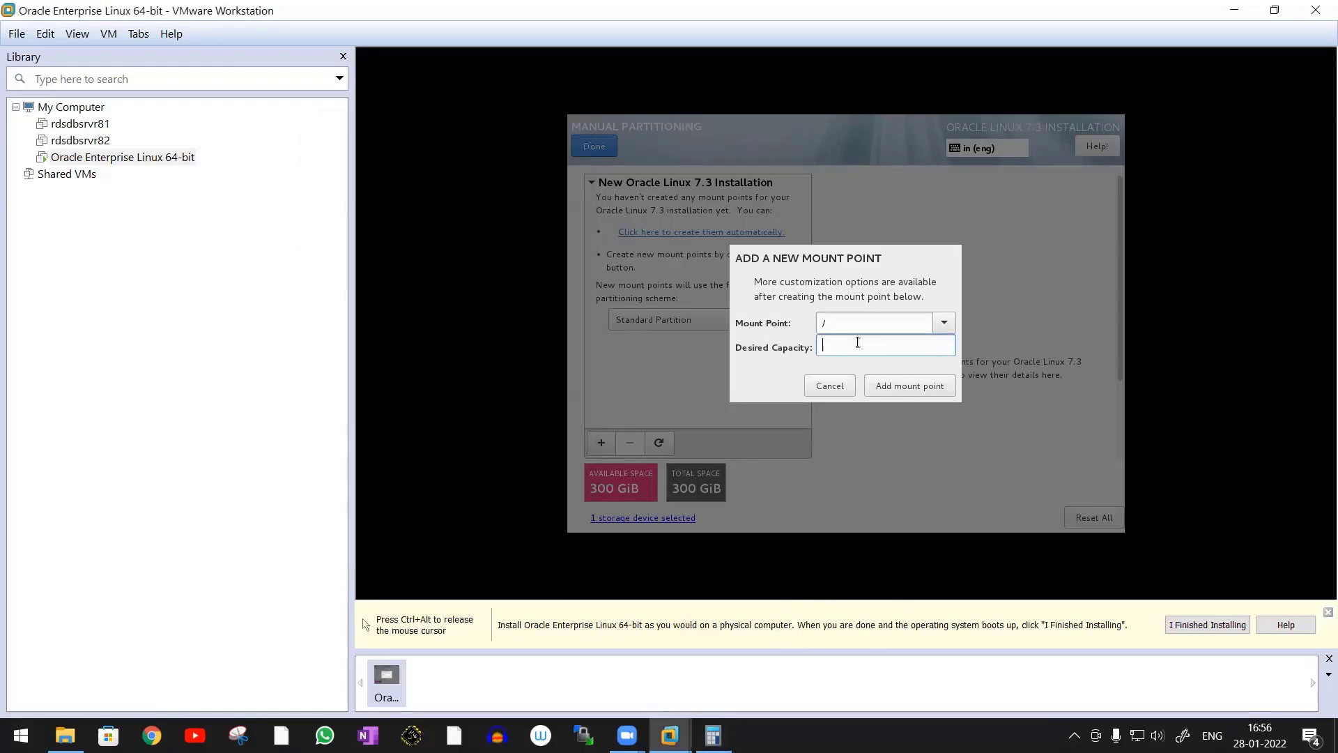
type("51200")
left_click(923, 388)
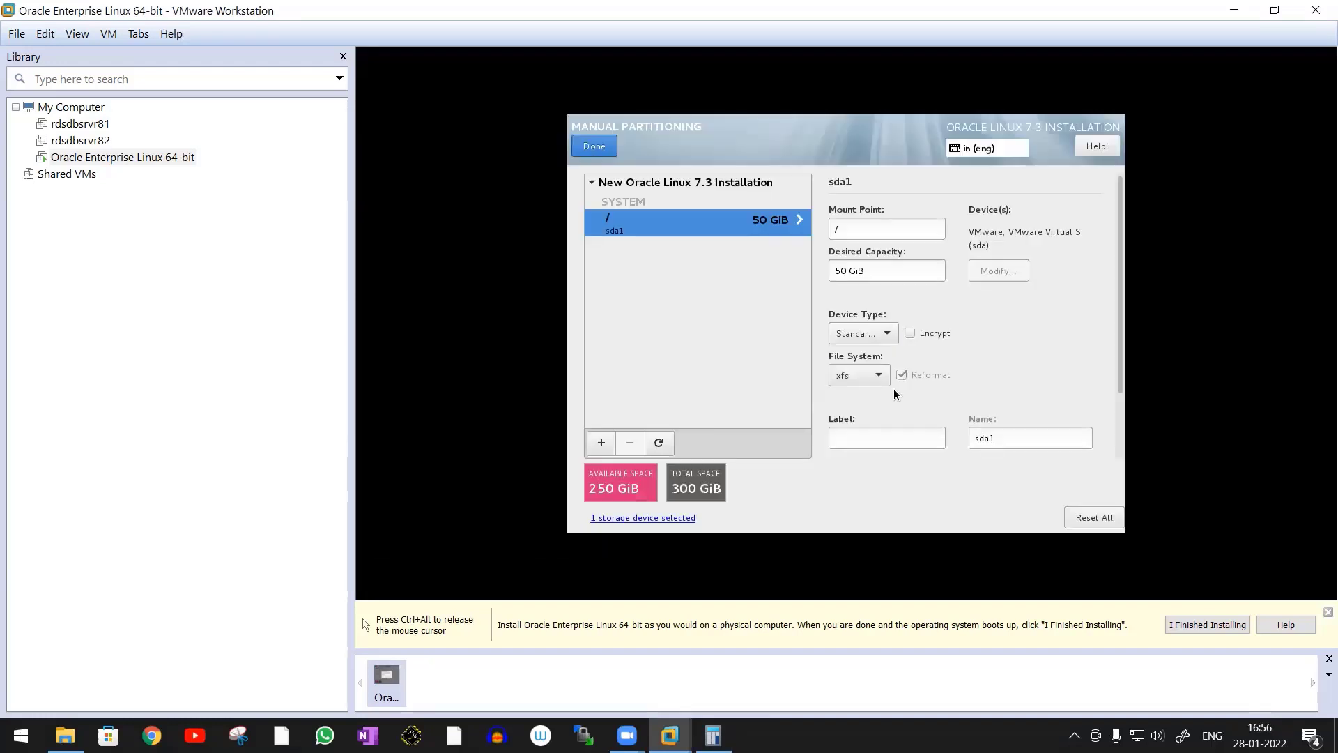
Add a /boot mount point with a desired capacity of 4096
left_click(600, 444)
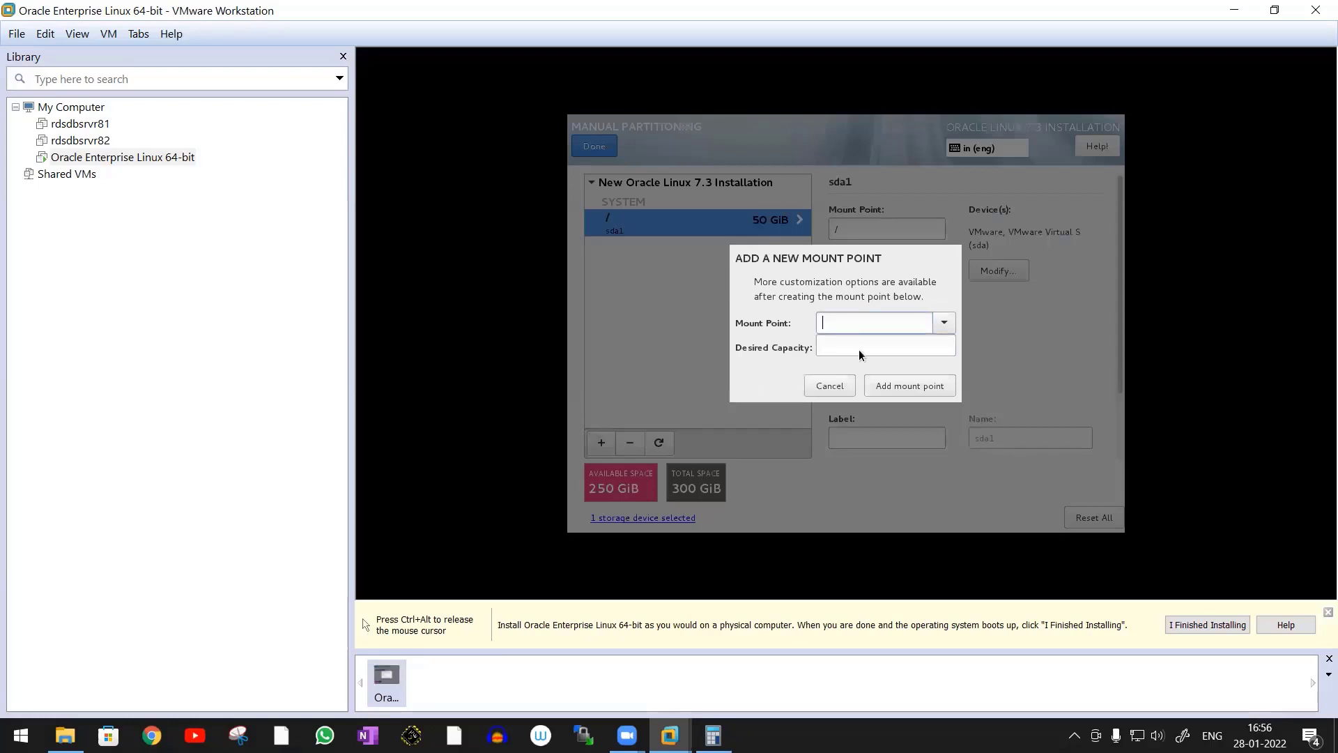
left_click(944, 323)
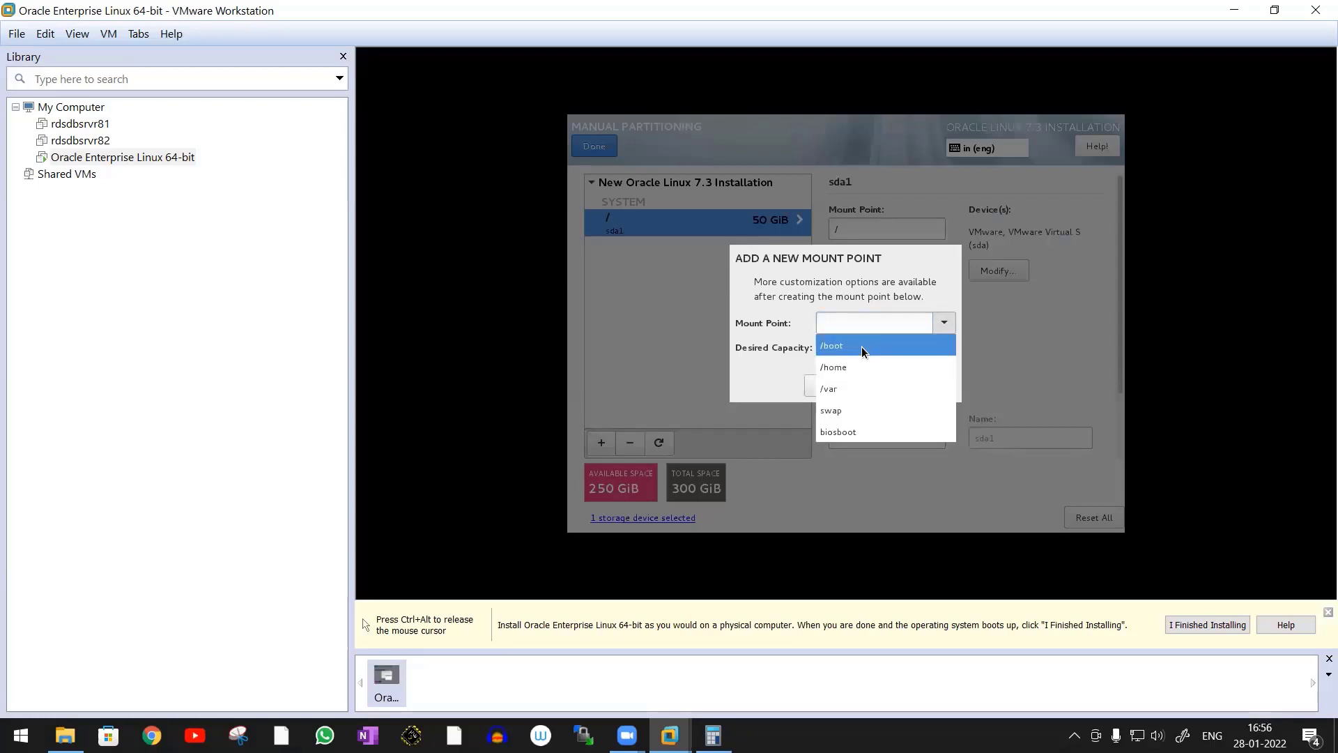
left_click(862, 346)
left_click(859, 348)
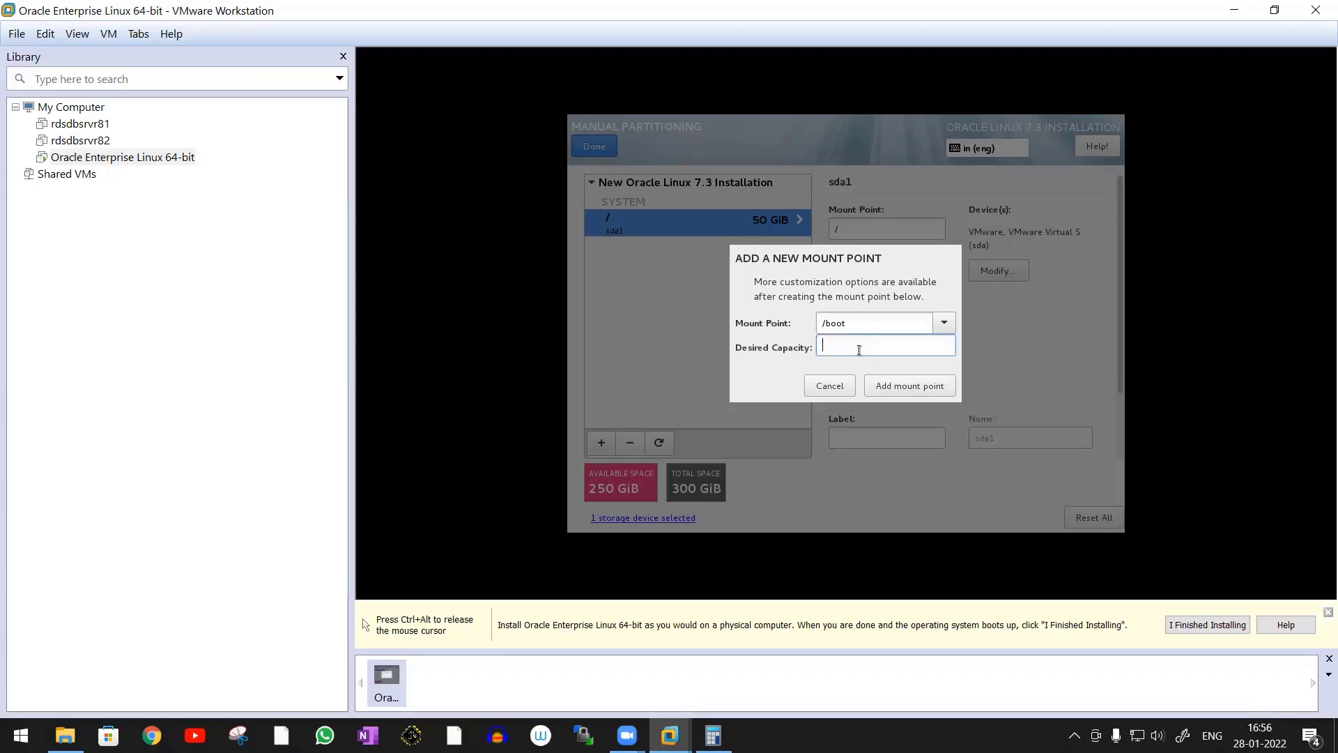
type("4096")
left_click(927, 387)
Add a swap mount point with a desired capacity of 4096
left_click(602, 442)
left_click(945, 324)
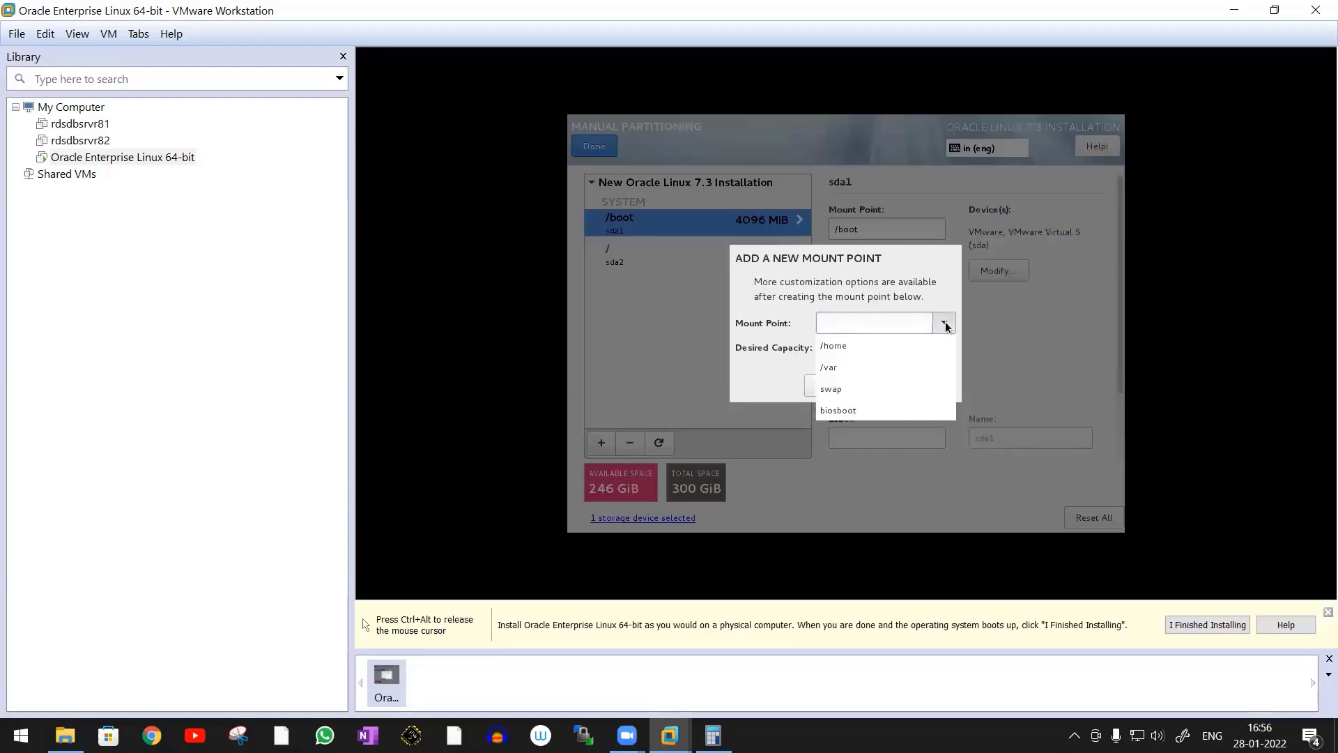
left_click(869, 384)
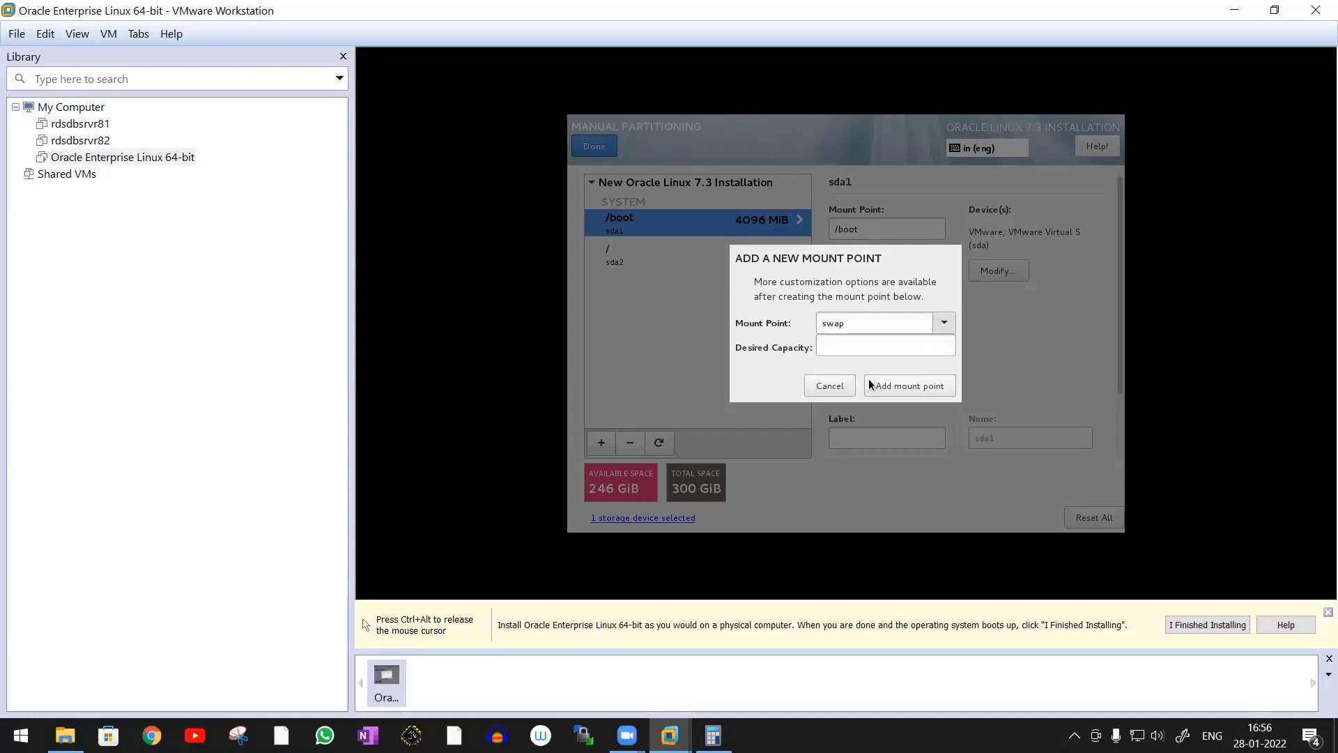
left_click(841, 347)
type("4096")
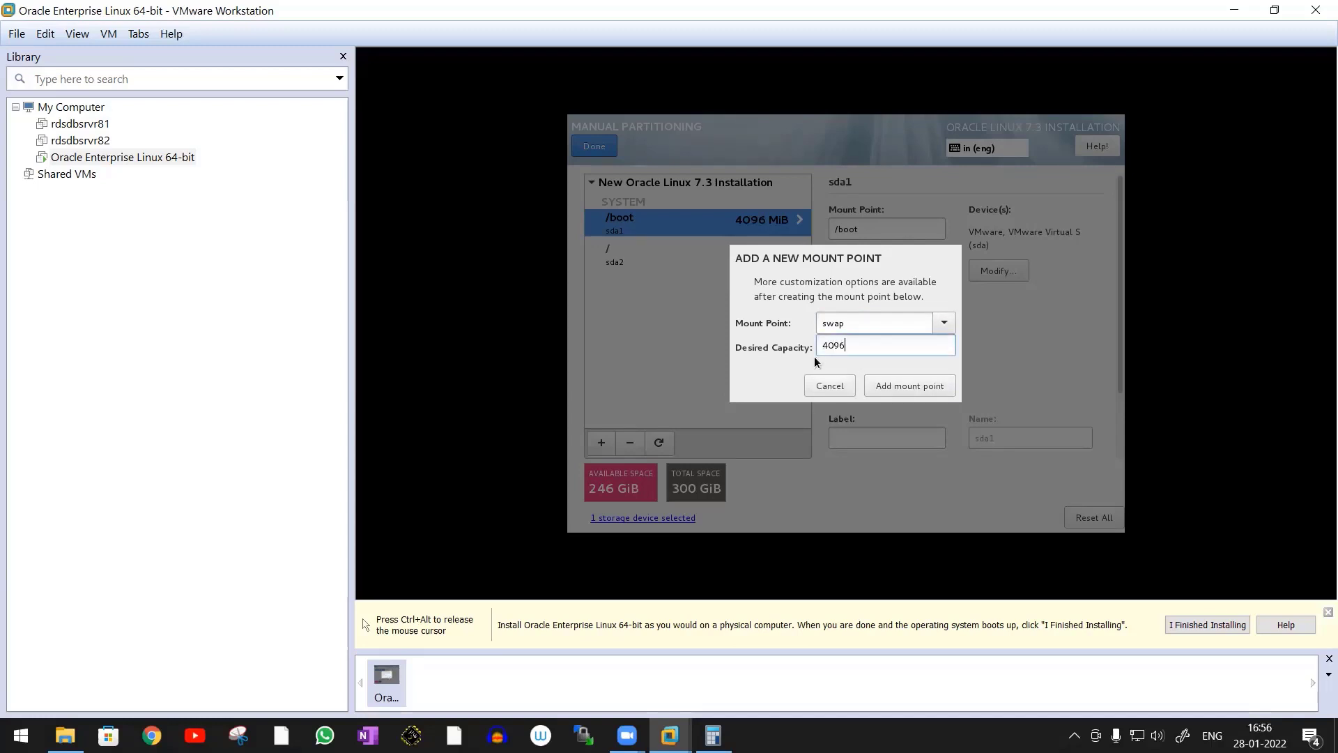
left_click(913, 386)
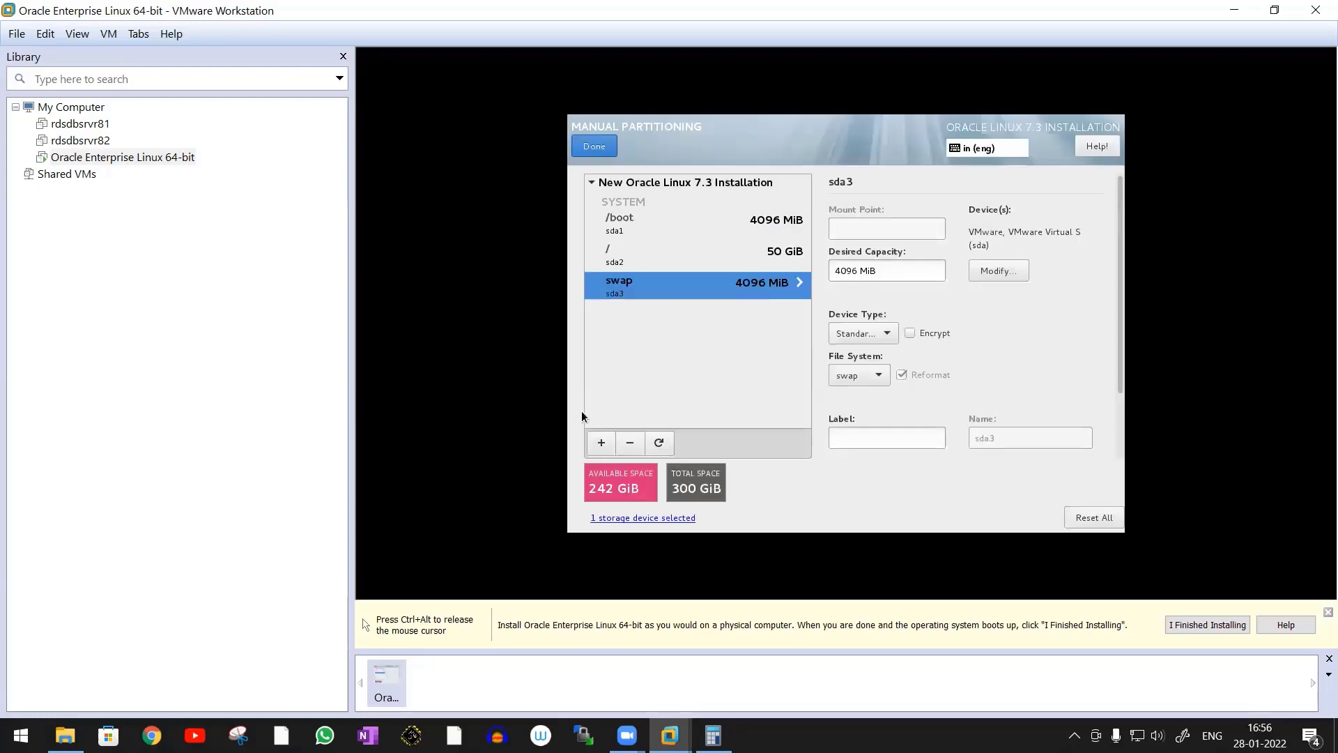
Add a /home mount point with a desired capacity of 51200, checking the figure in Calculator
left_click(601, 444)
left_click(953, 324)
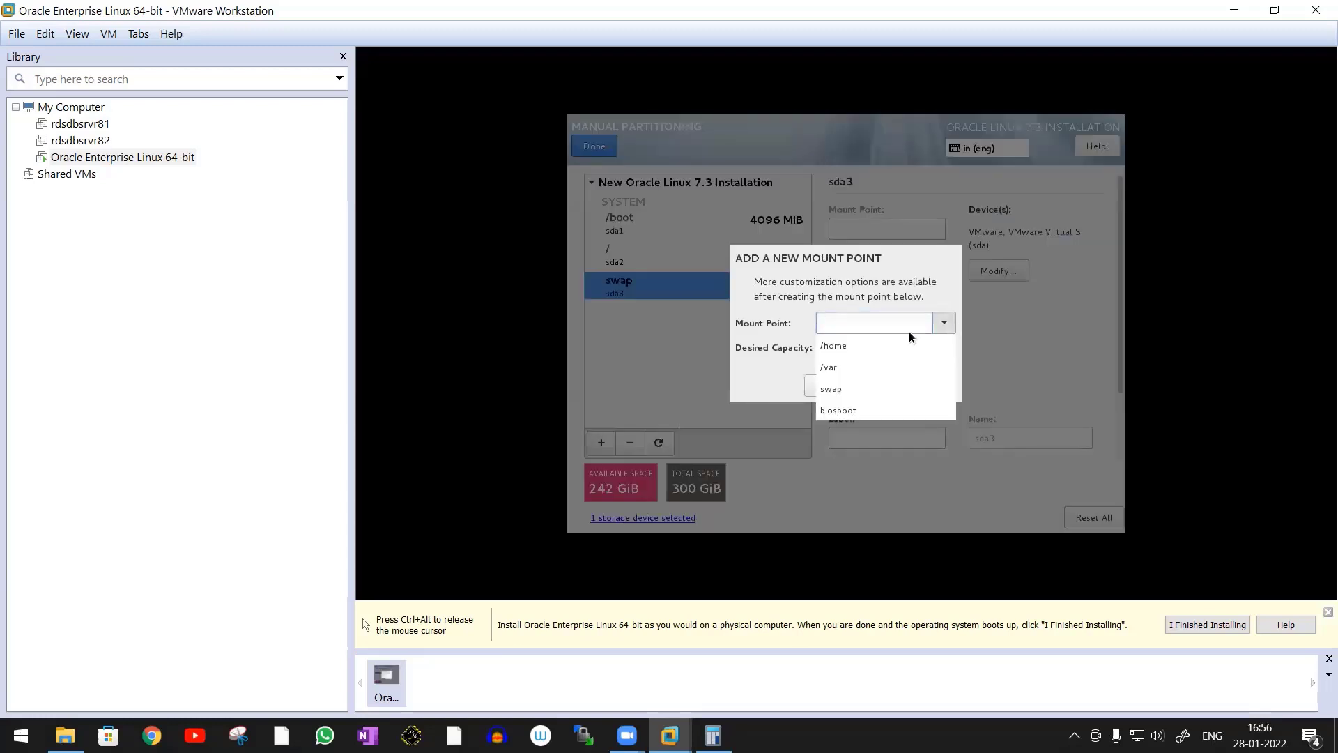
left_click(874, 349)
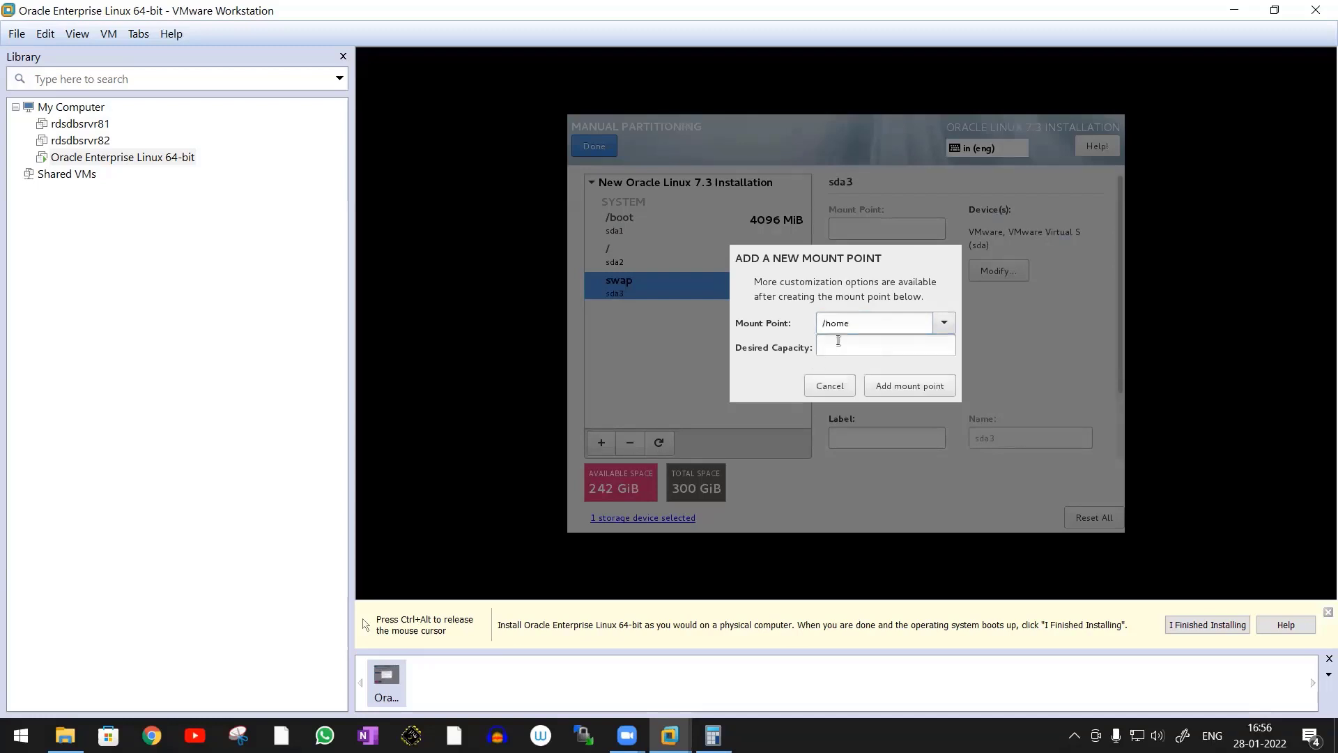
left_click(838, 341)
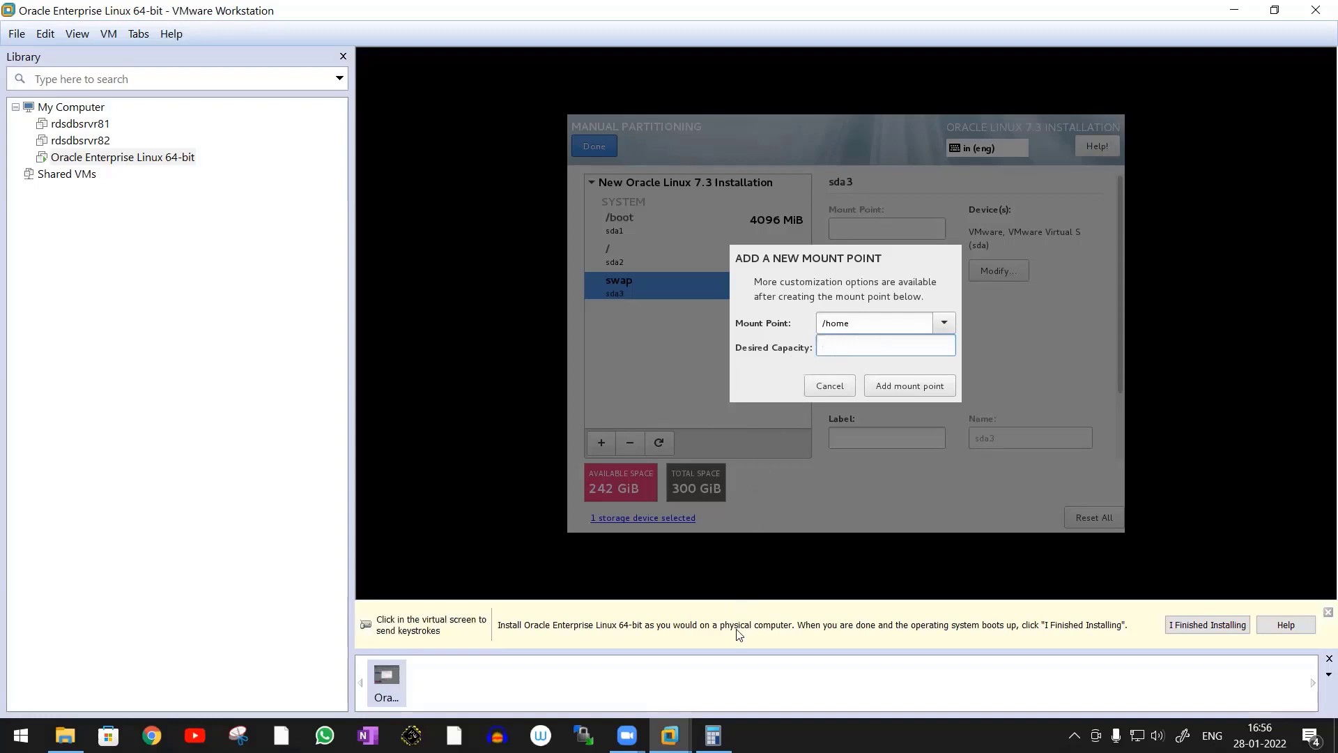
left_click(713, 735)
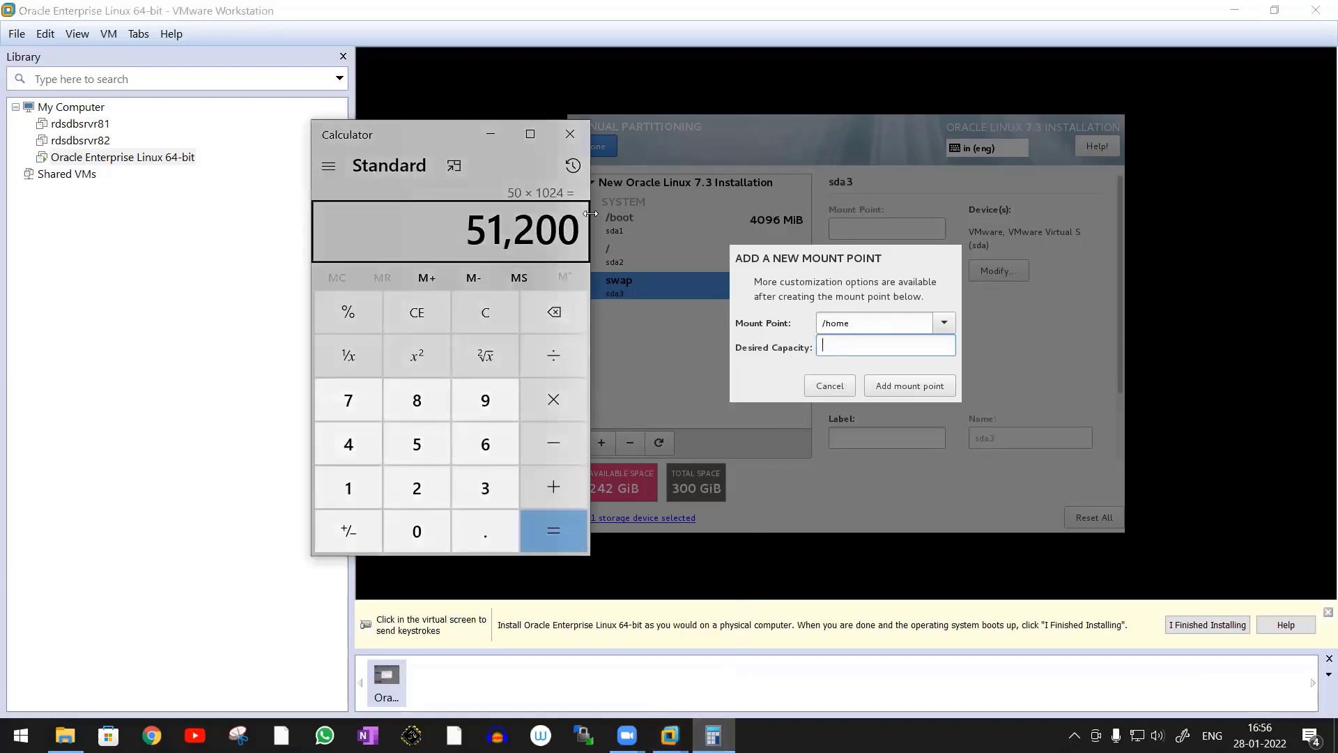
left_click(852, 352)
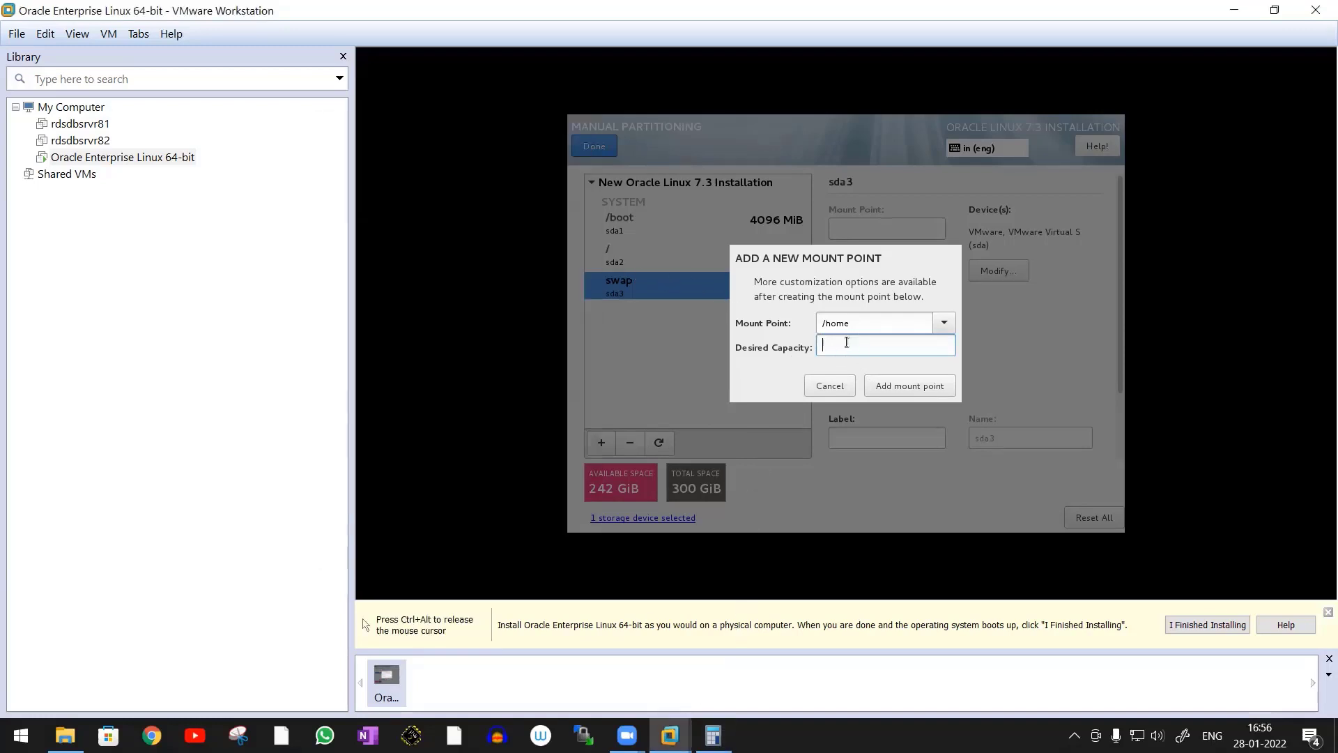
type("51200")
left_click(929, 385)
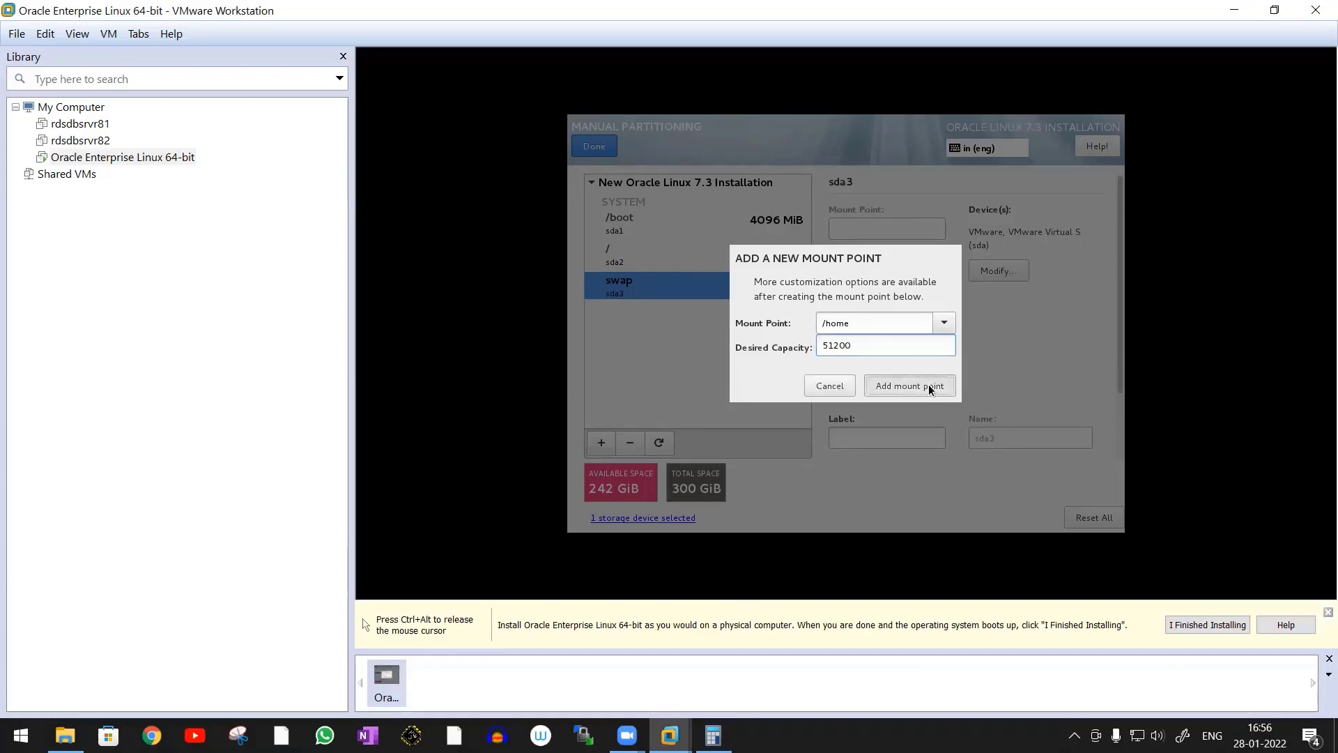
Add a custom /stage mount point with a desired capacity of 51200
left_click(601, 443)
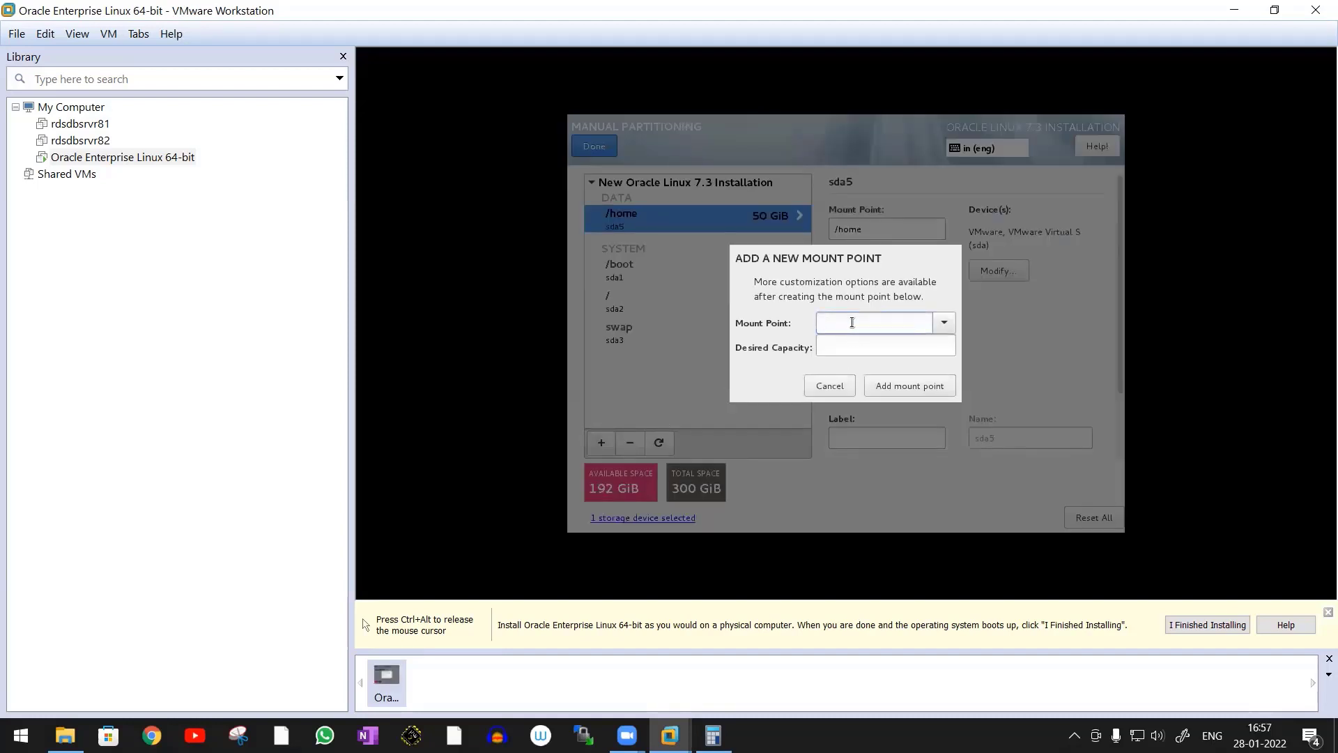
type("/stage")
left_click(845, 352)
key("ctrl+alt")
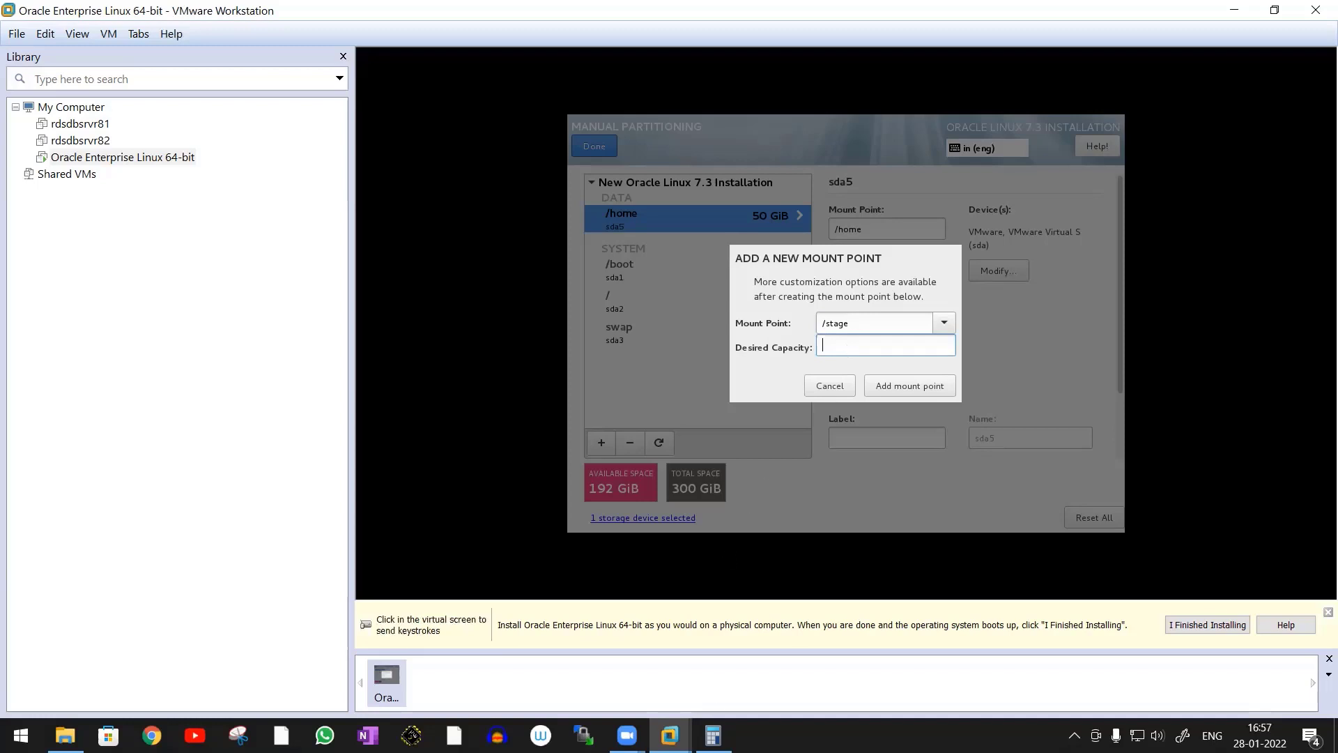
key("alt+Tab")
left_click(859, 366)
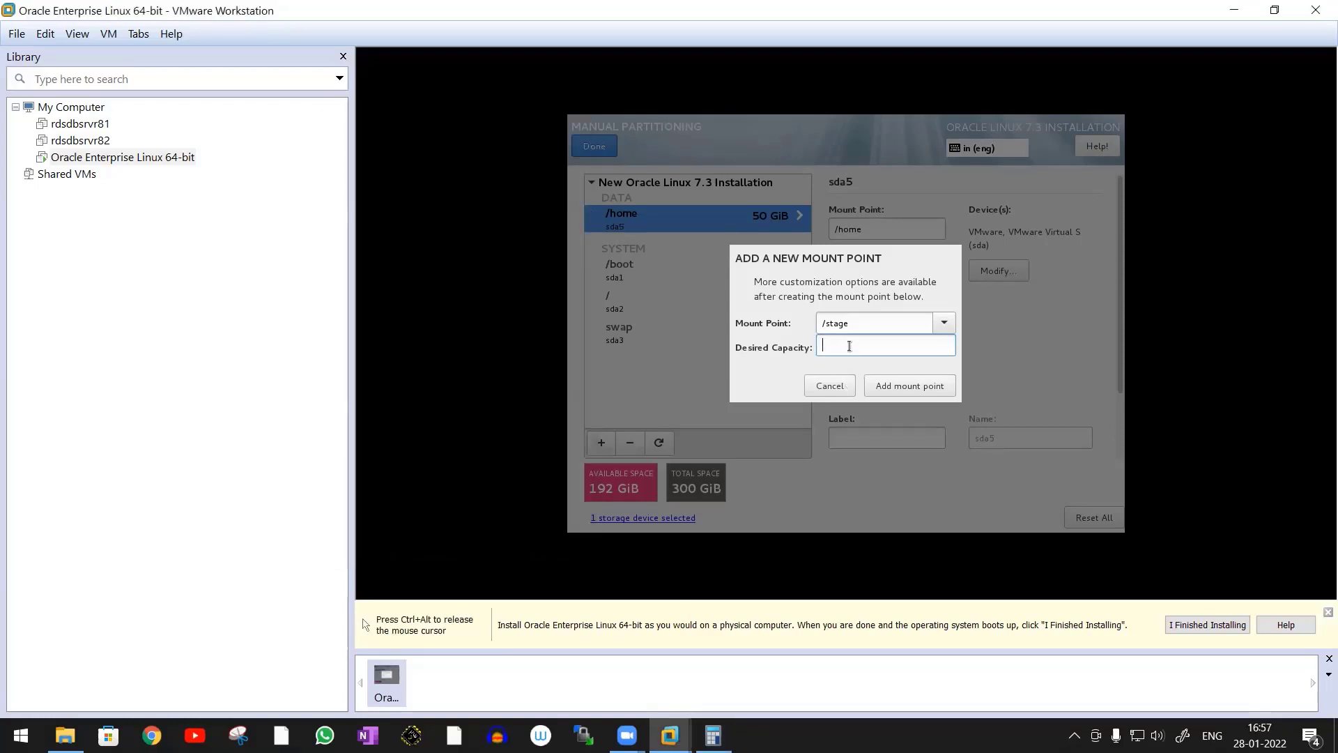
type("51200")
left_click(909, 386)
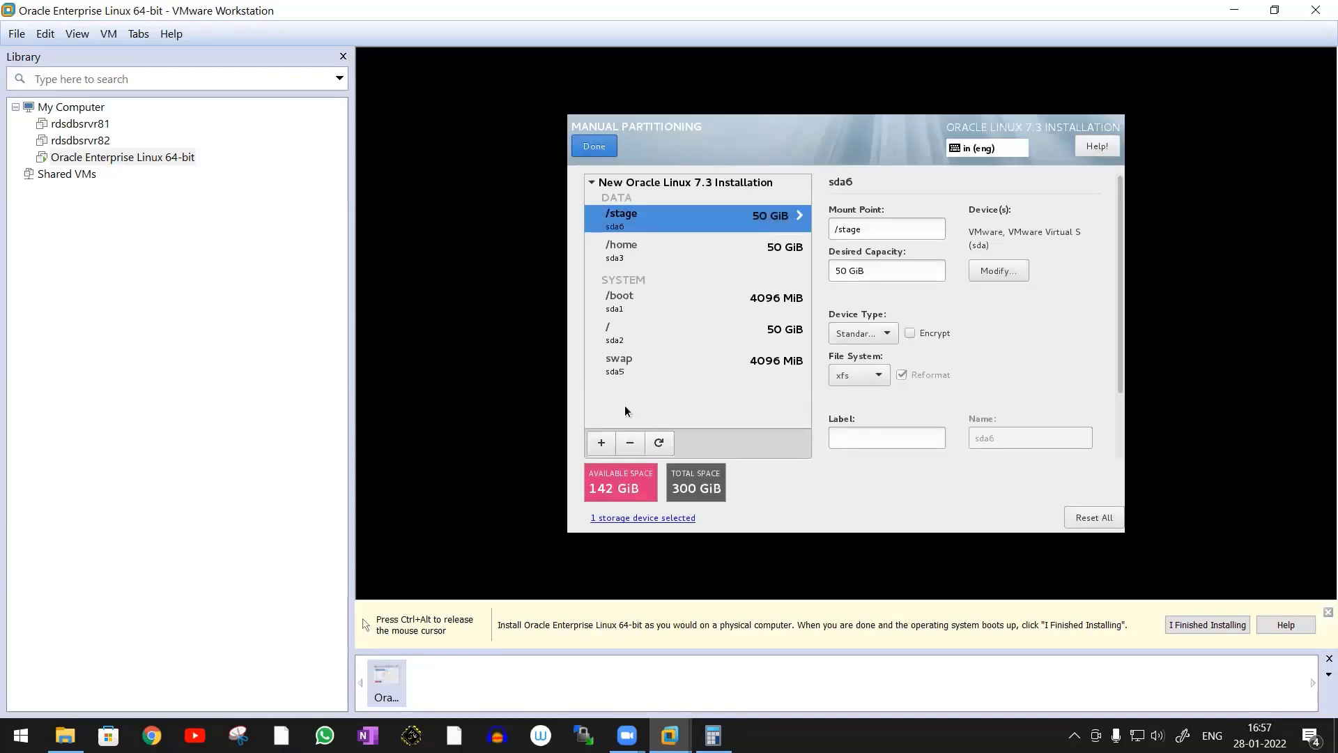
Add a custom /u01 mount point with a desired capacity of 51200
left_click(600, 443)
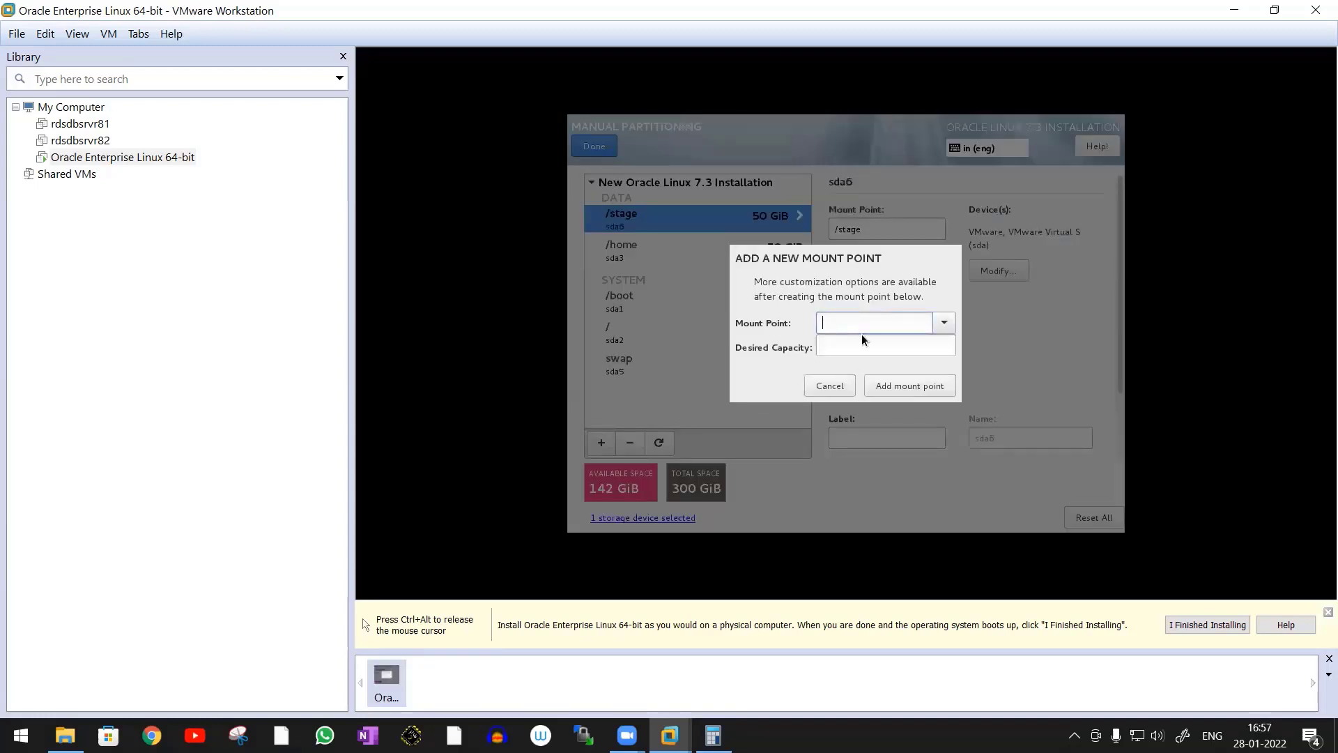
type("/")
type("u01")
type("51200")
left_click(908, 387)
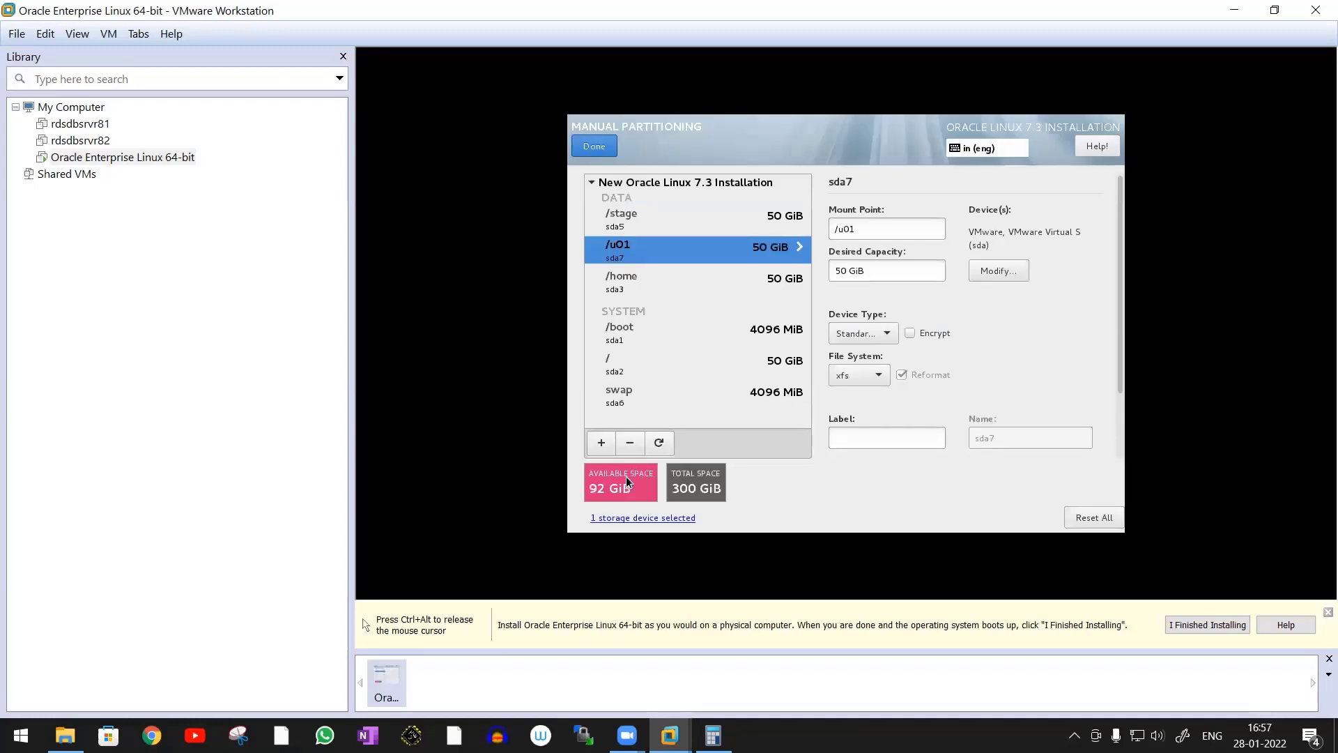
Start adding a new mount point and set its path to /g01
left_click(600, 444)
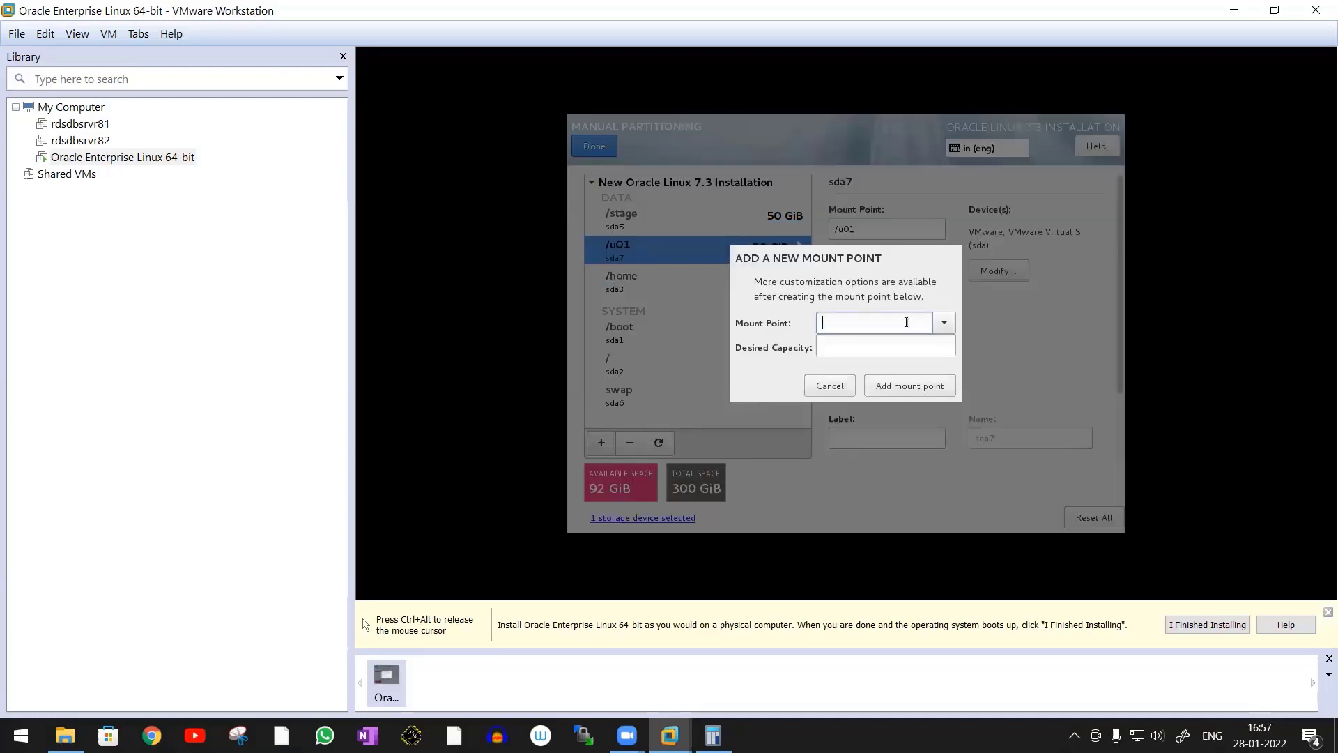
type("/g01")
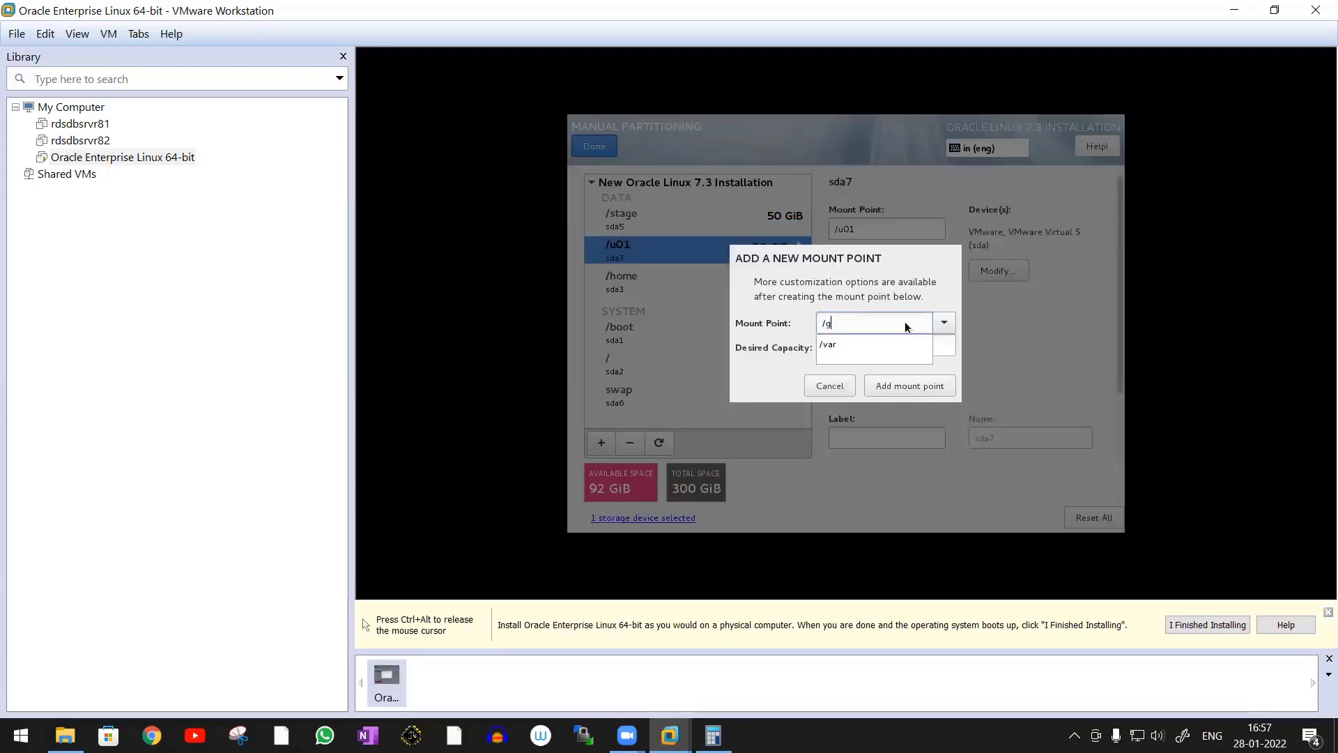
left_click(858, 346)
Switch to Calculator and compute 20 × 1024 for the /g01 partition size
key("ctrl+alt")
left_click(712, 736)
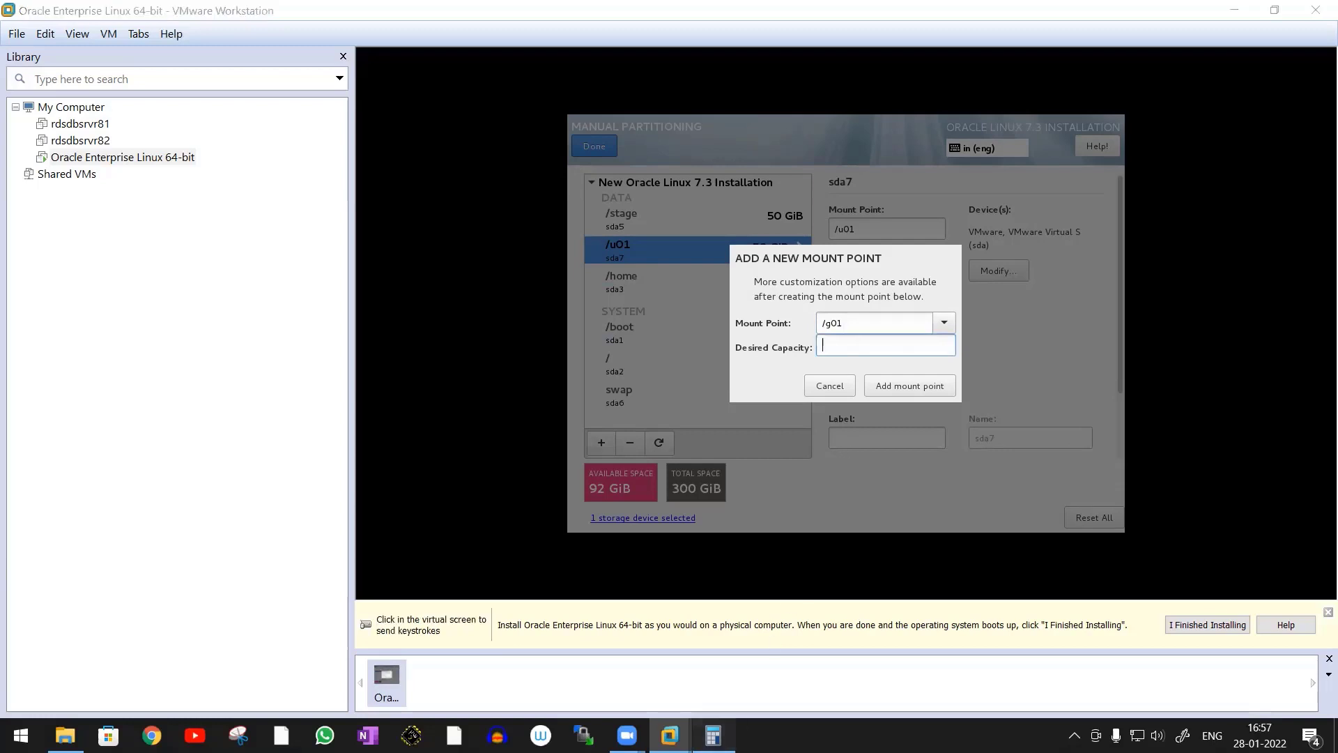
type("20")
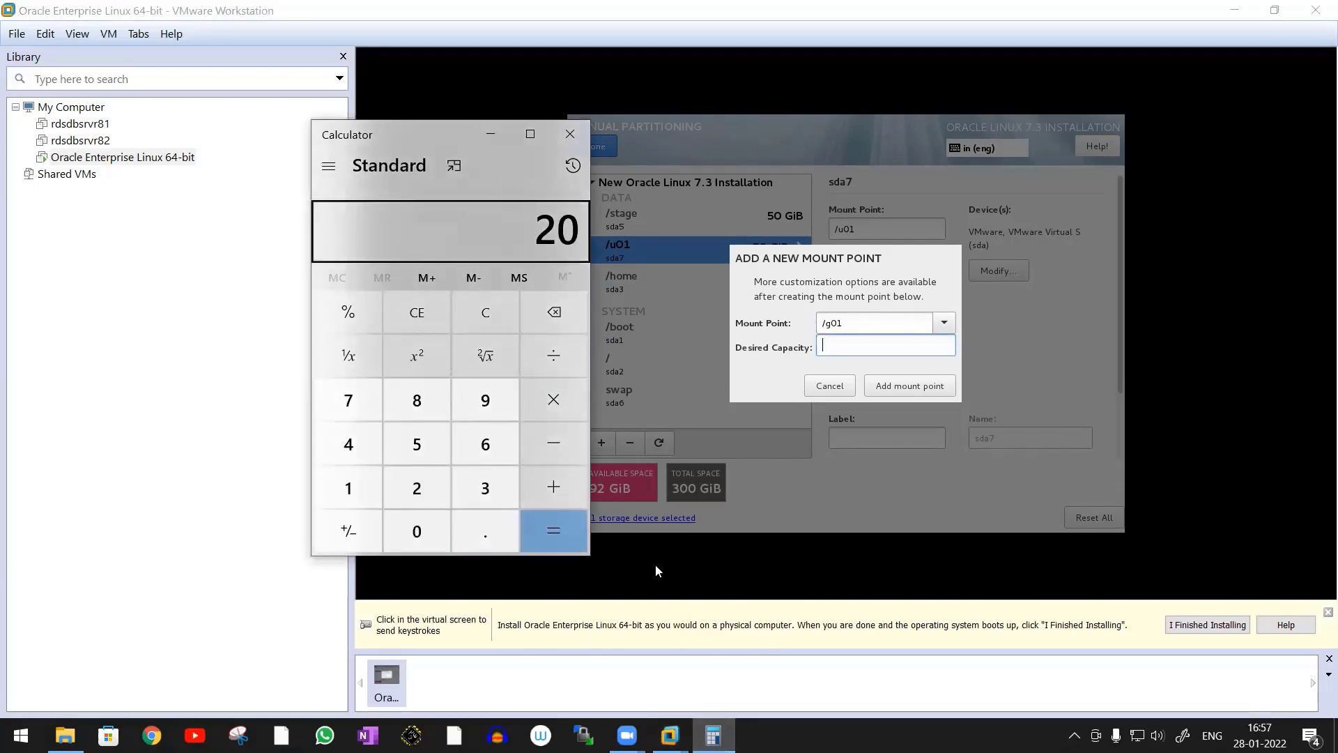
type("*1024")
key("Return")
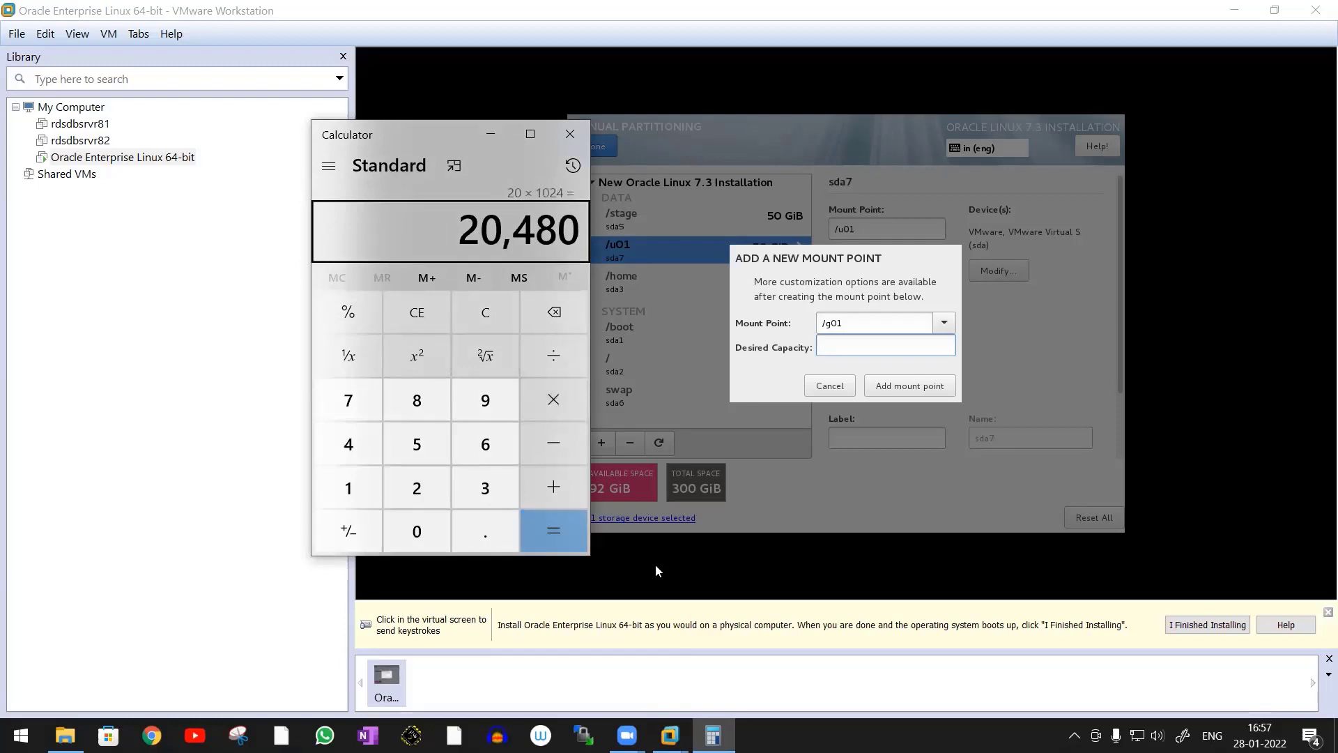
Set the desired capacity of the /g01 mount point to 20480 and add it in the installer
left_click(877, 348)
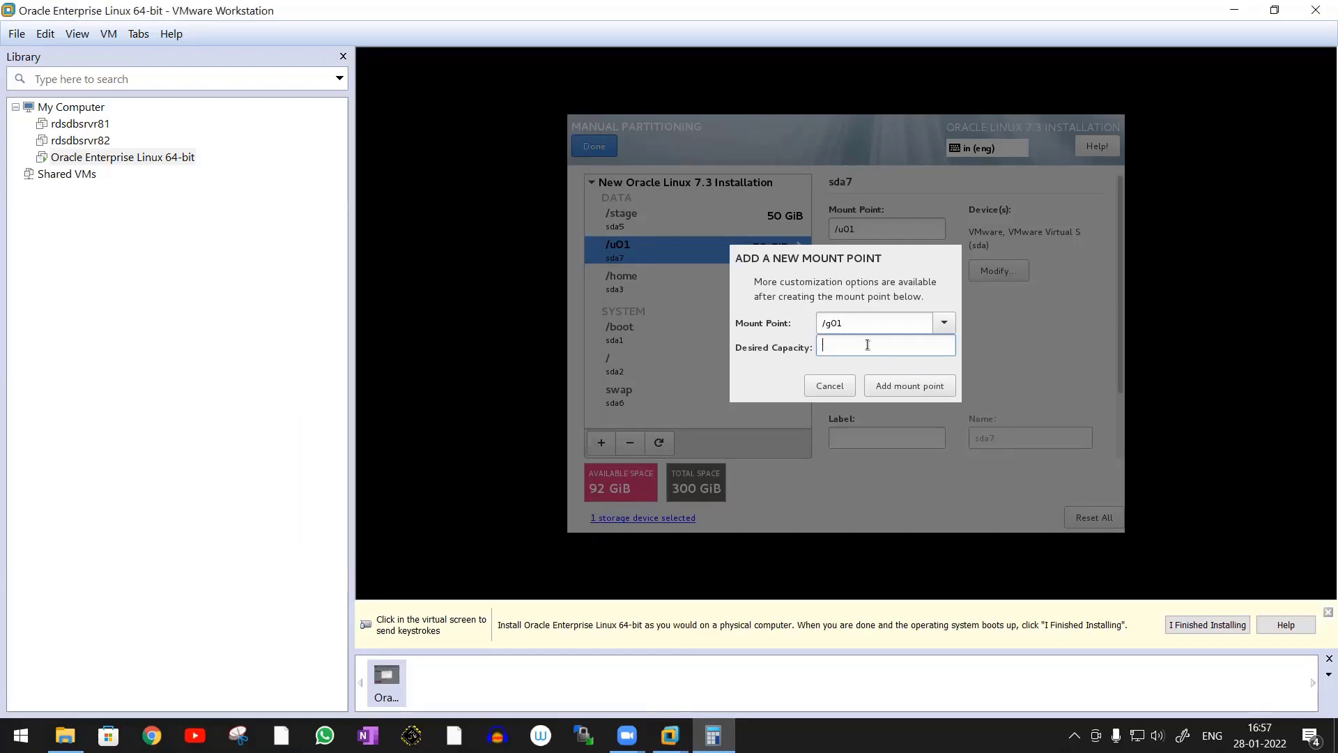
type("20480")
left_click(913, 387)
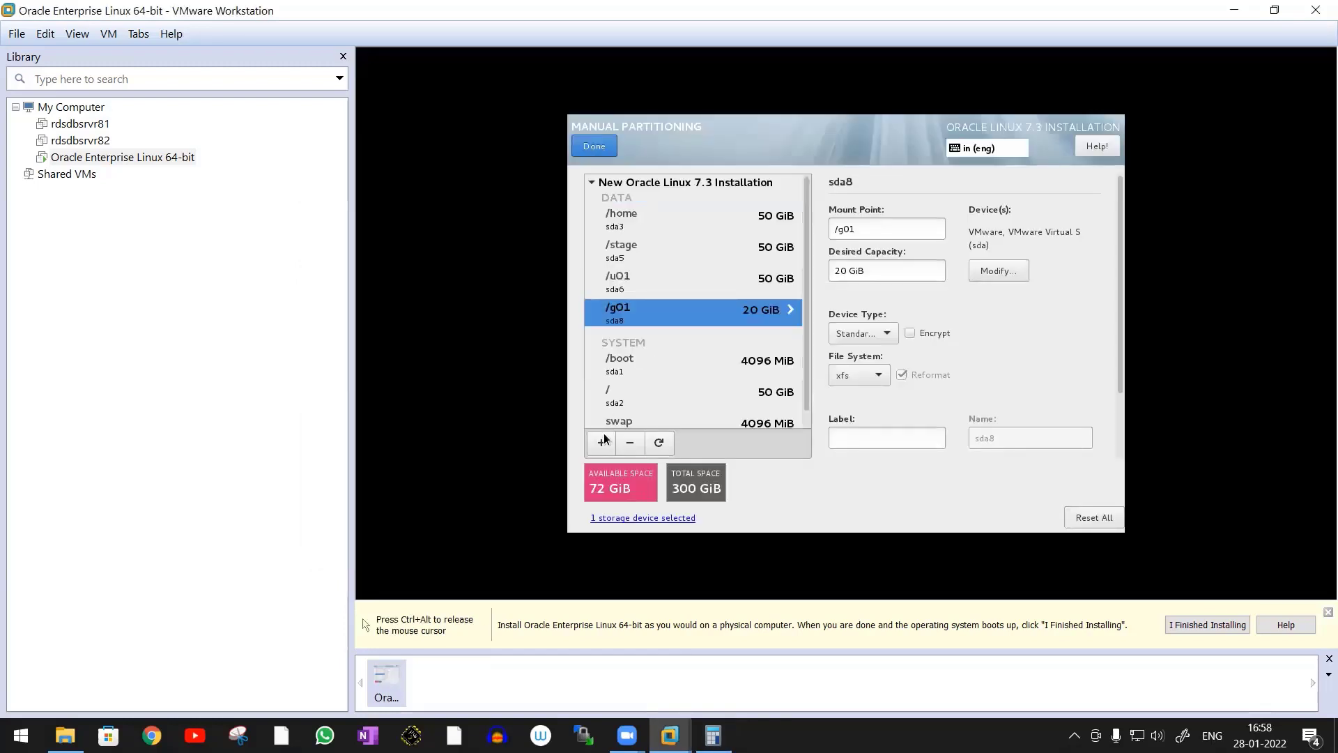
Start adding a new mount point and set its path to /fra
left_click(600, 444)
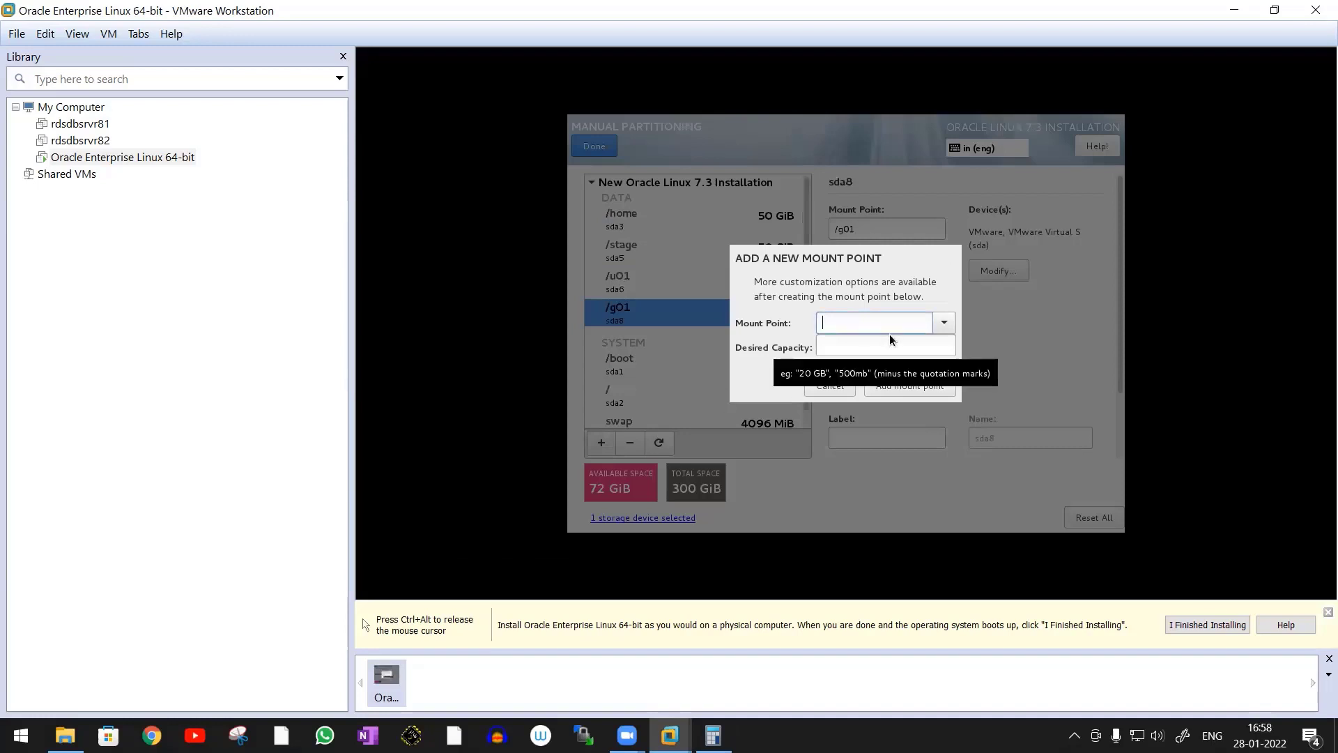
type("/fra")
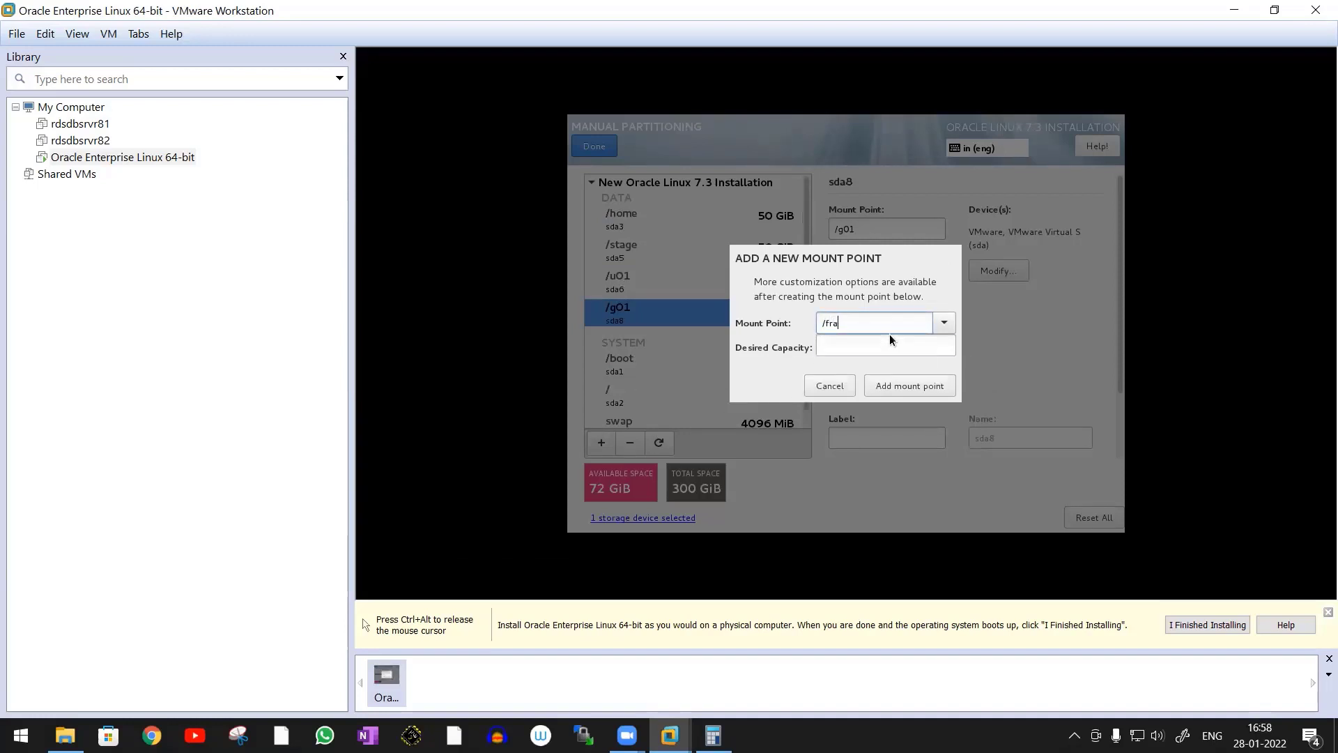
left_click(863, 343)
Switch to Calculator and compute 10 × 1024 for the /fra partition size
key("alt+Tab")
type("10*1024")
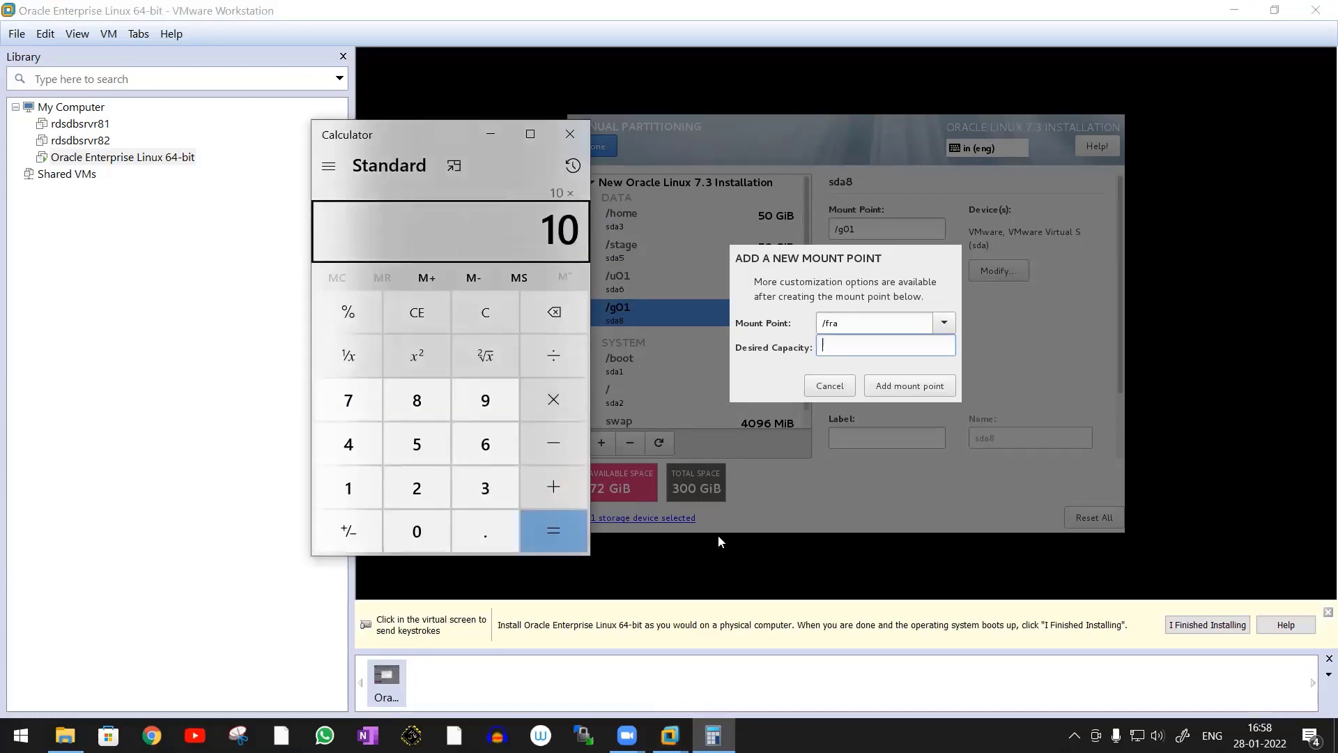
key("Return")
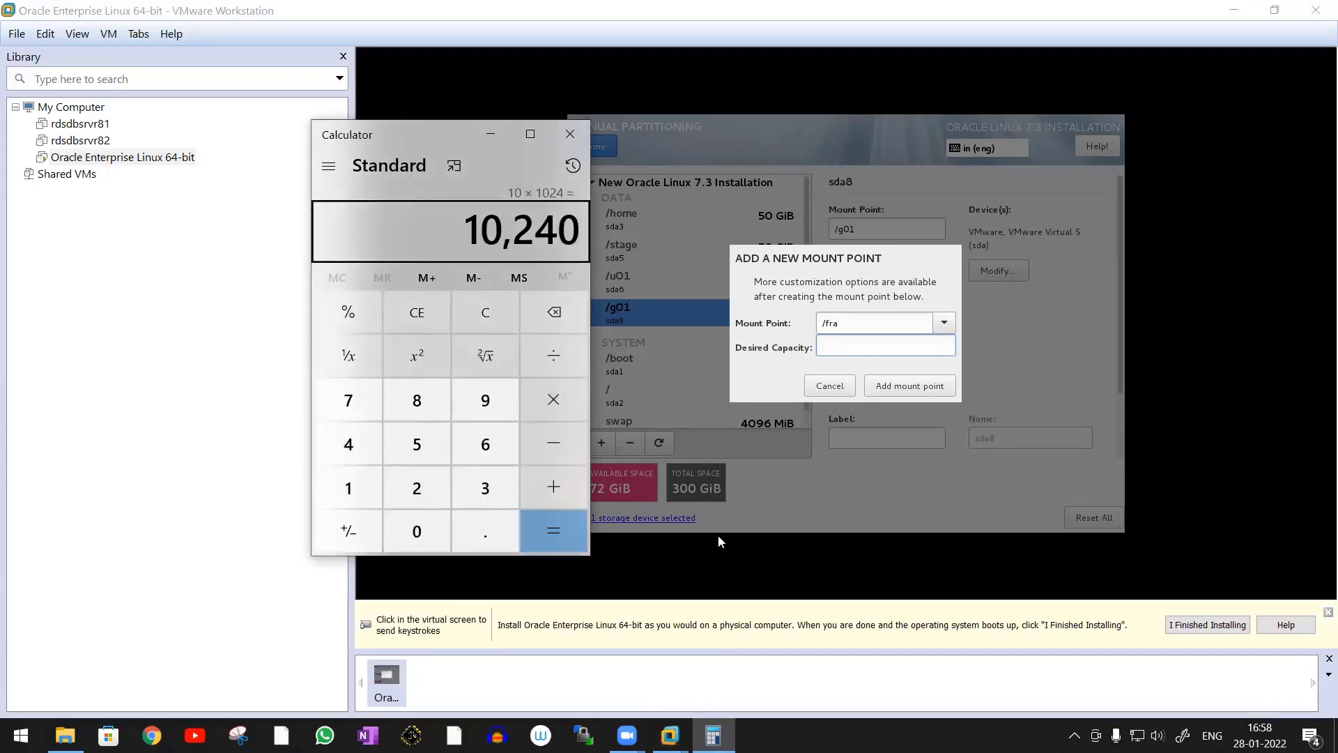
Return to the installer, set the desired capacity of /fra to 10240 and add the mount point
left_click(845, 346)
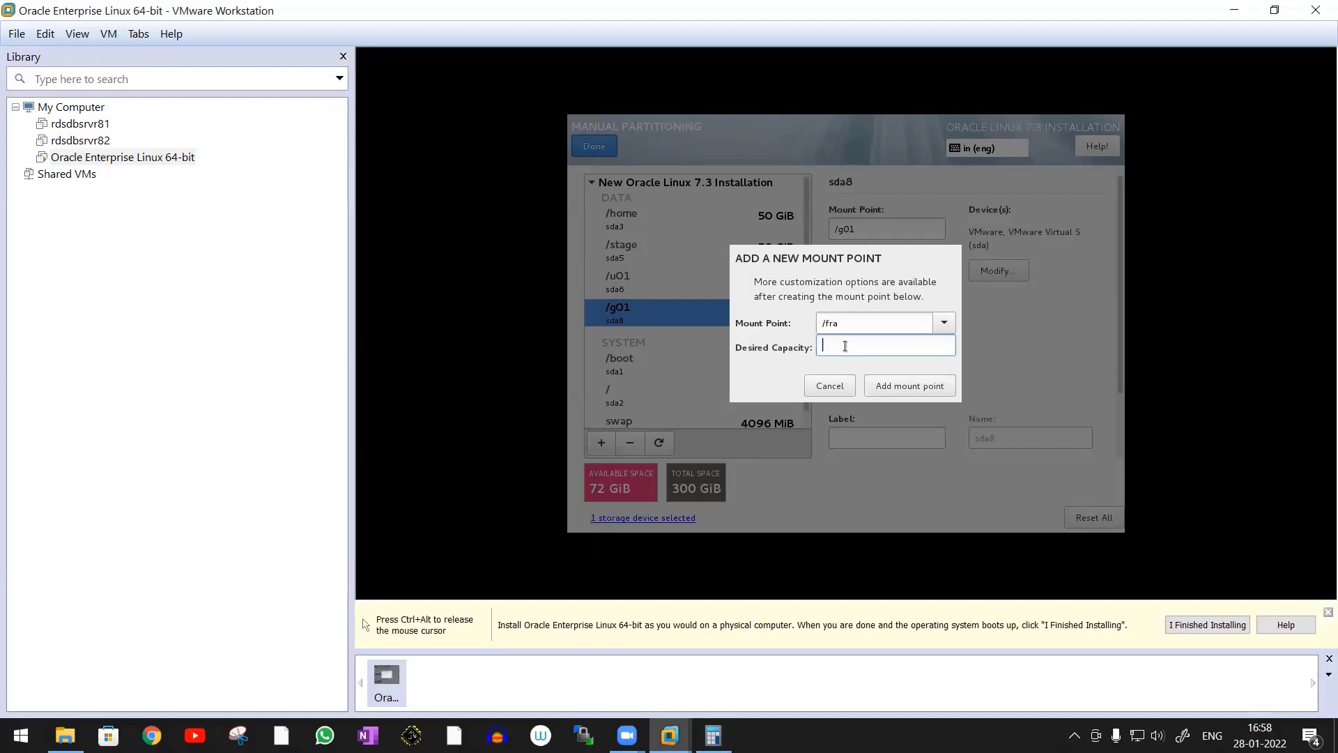
type("10240")
key("Return")
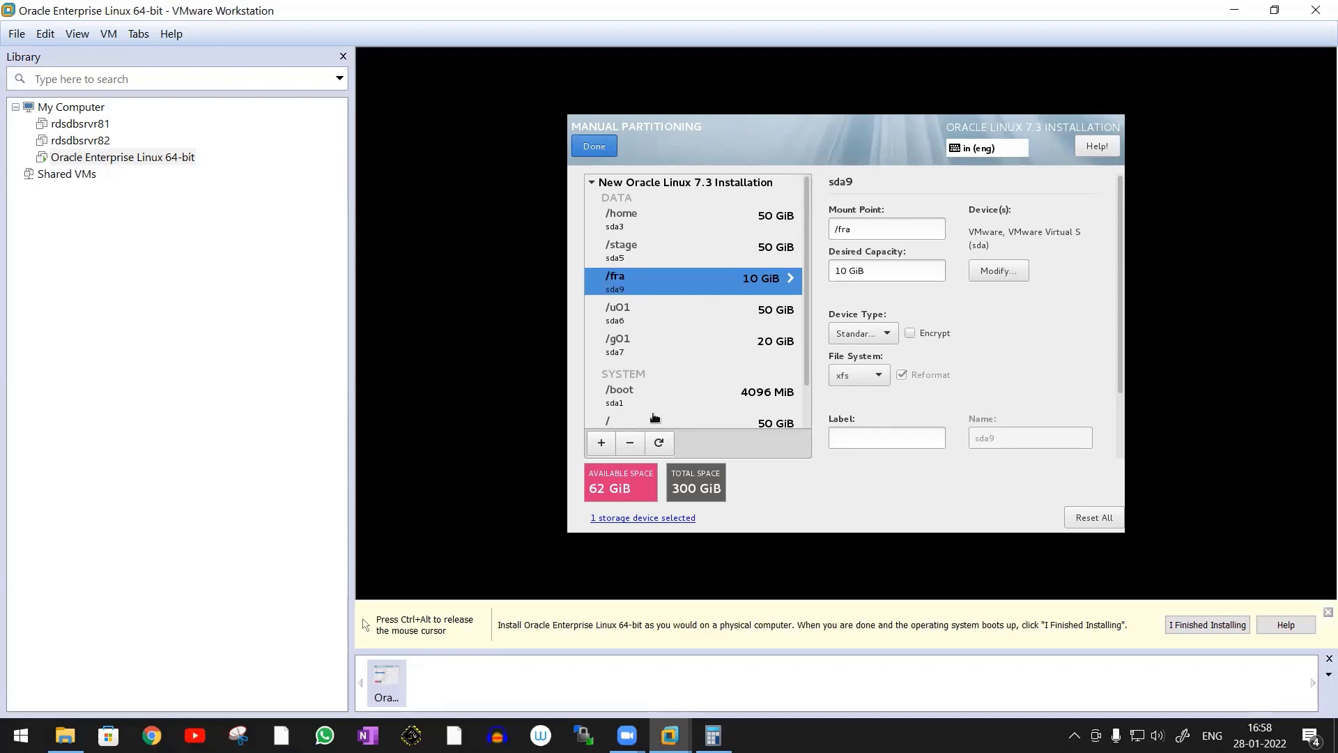
Add a /backup mount point with a desired capacity of 10GB
left_click_drag(810, 346, 807, 398)
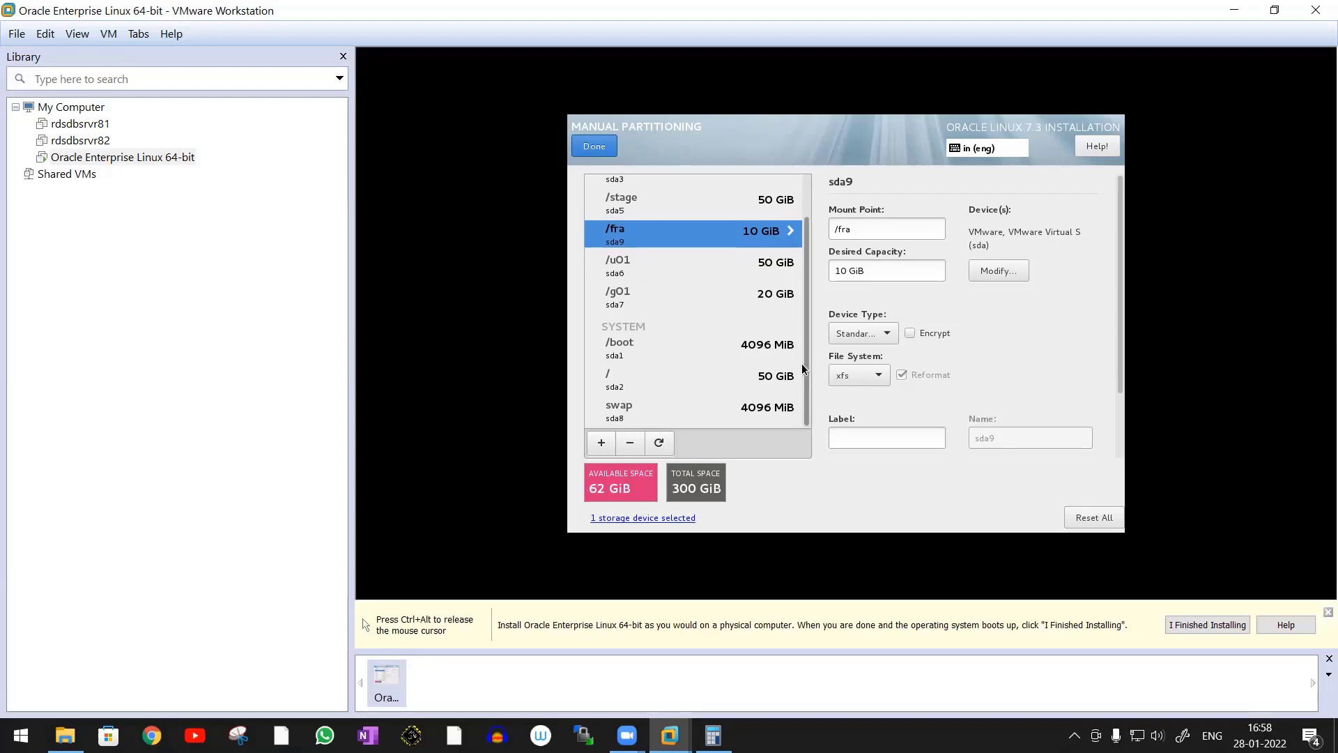
left_click(601, 443)
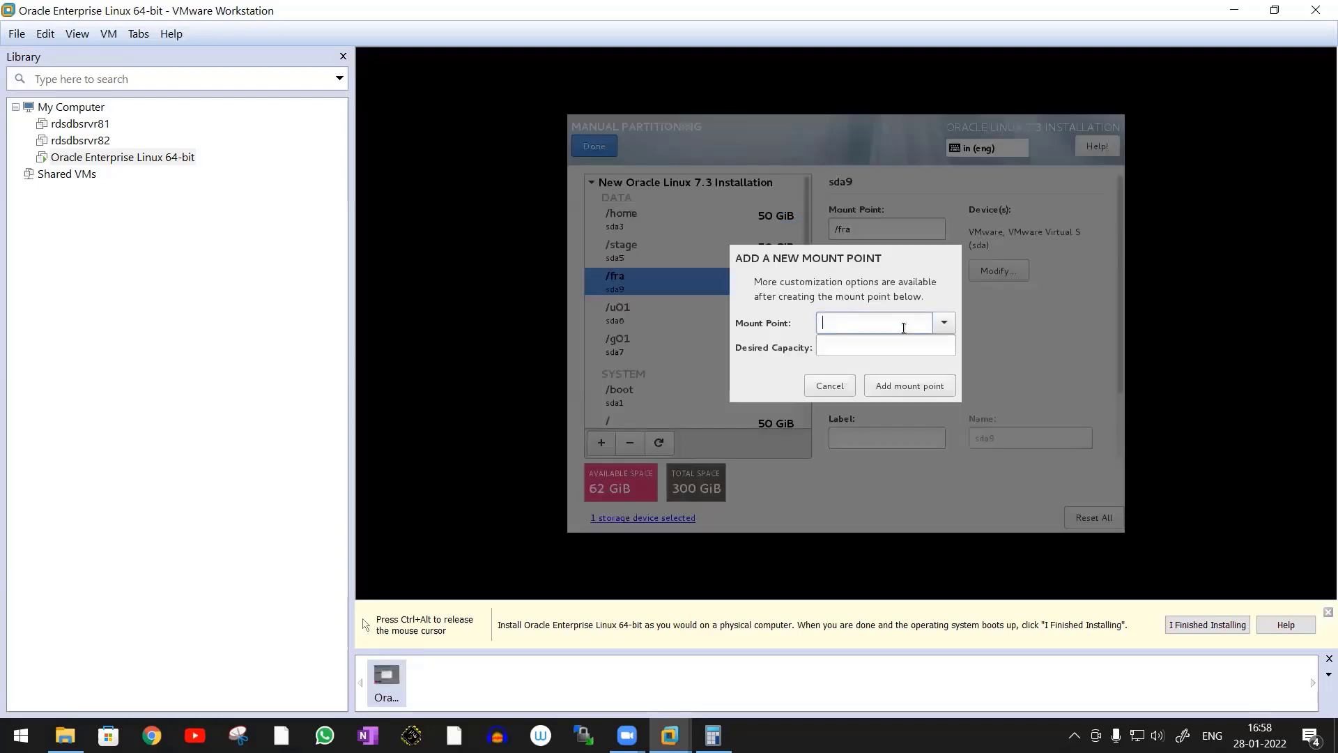
type("/backup")
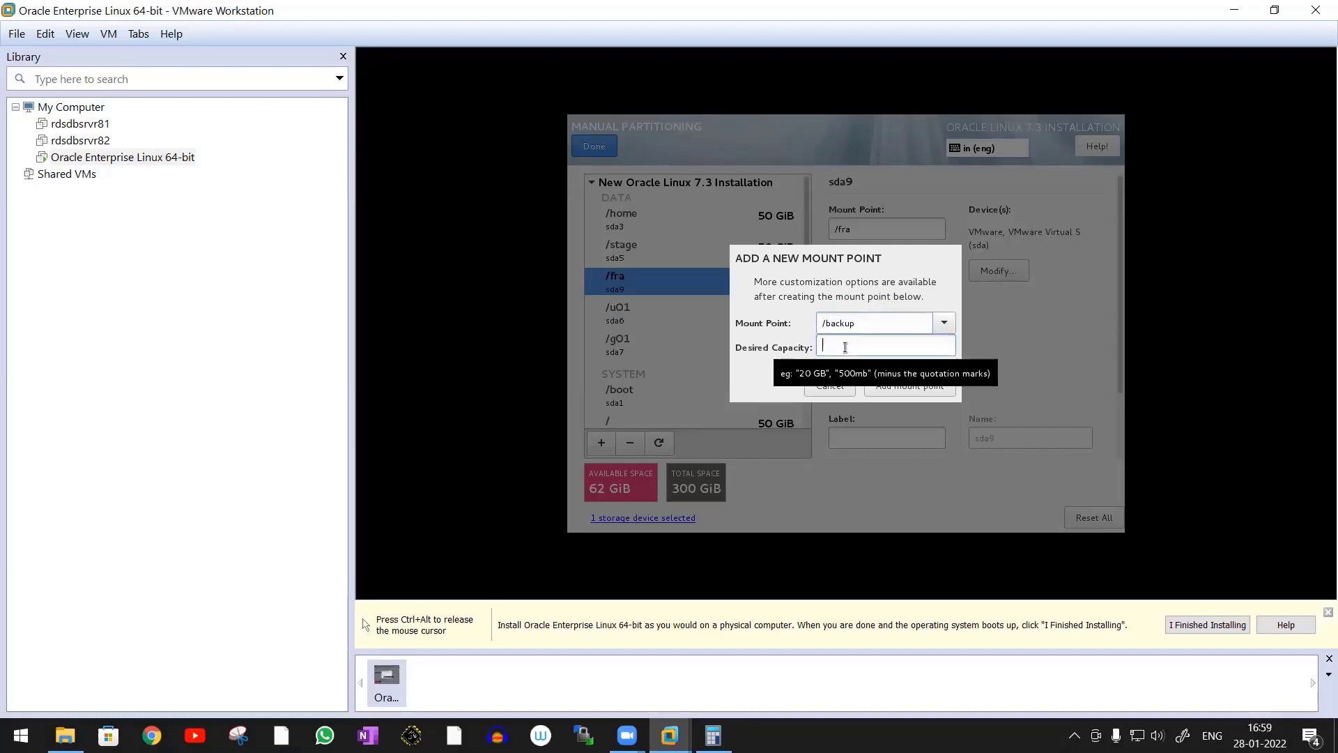
key("ctrl+alt")
left_click(713, 735)
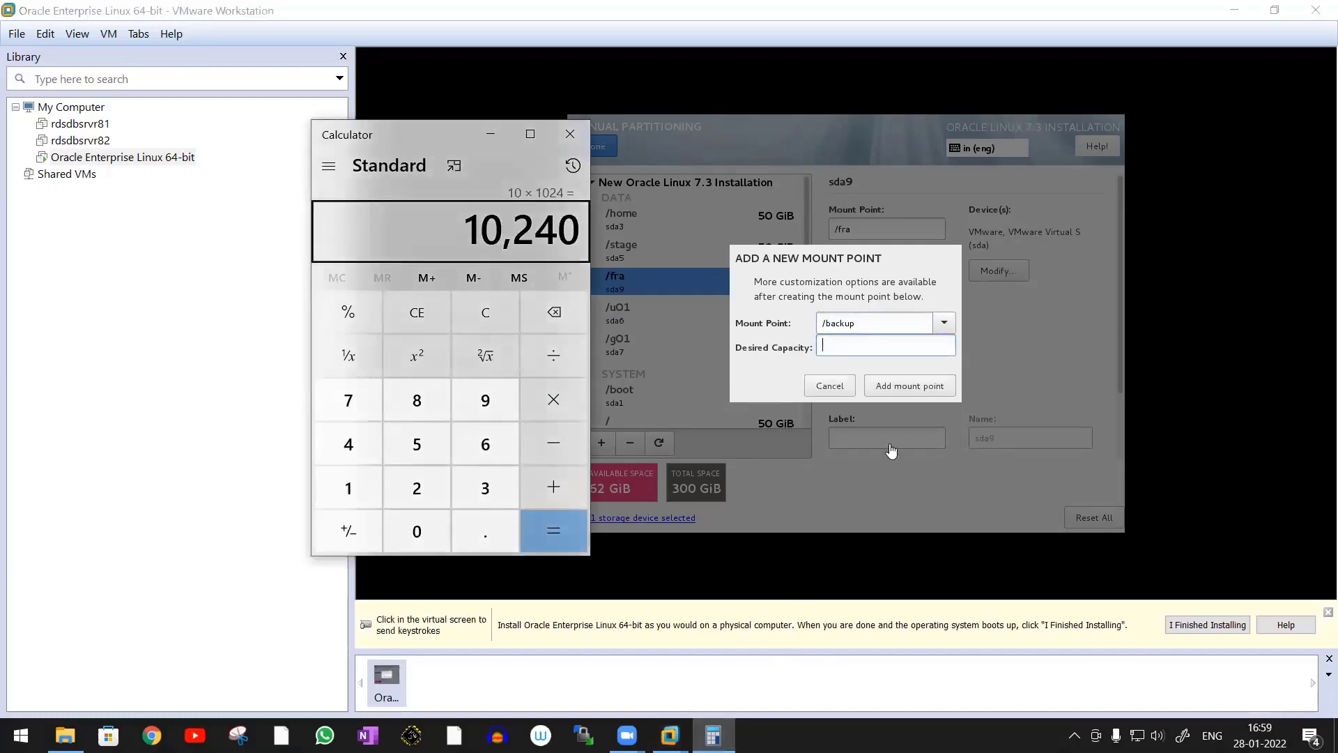
left_click(850, 344)
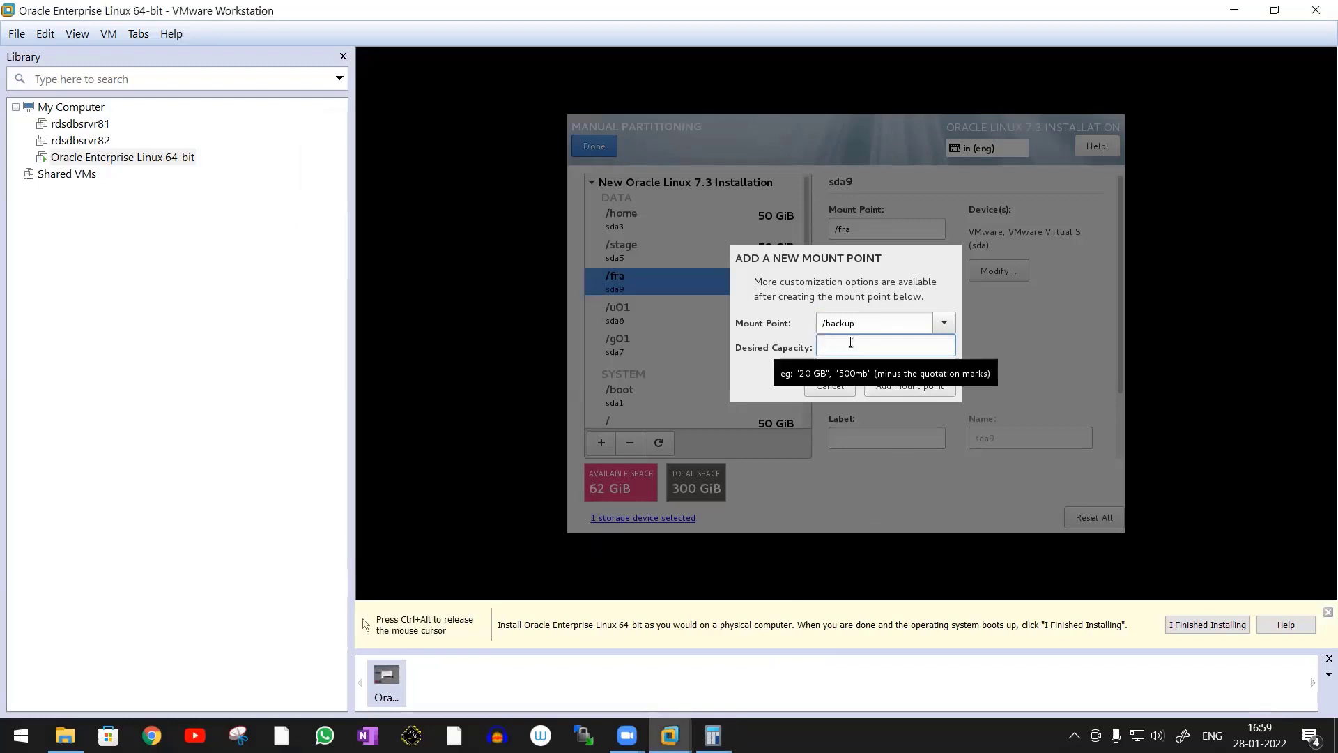
type("10GB")
key("Return")
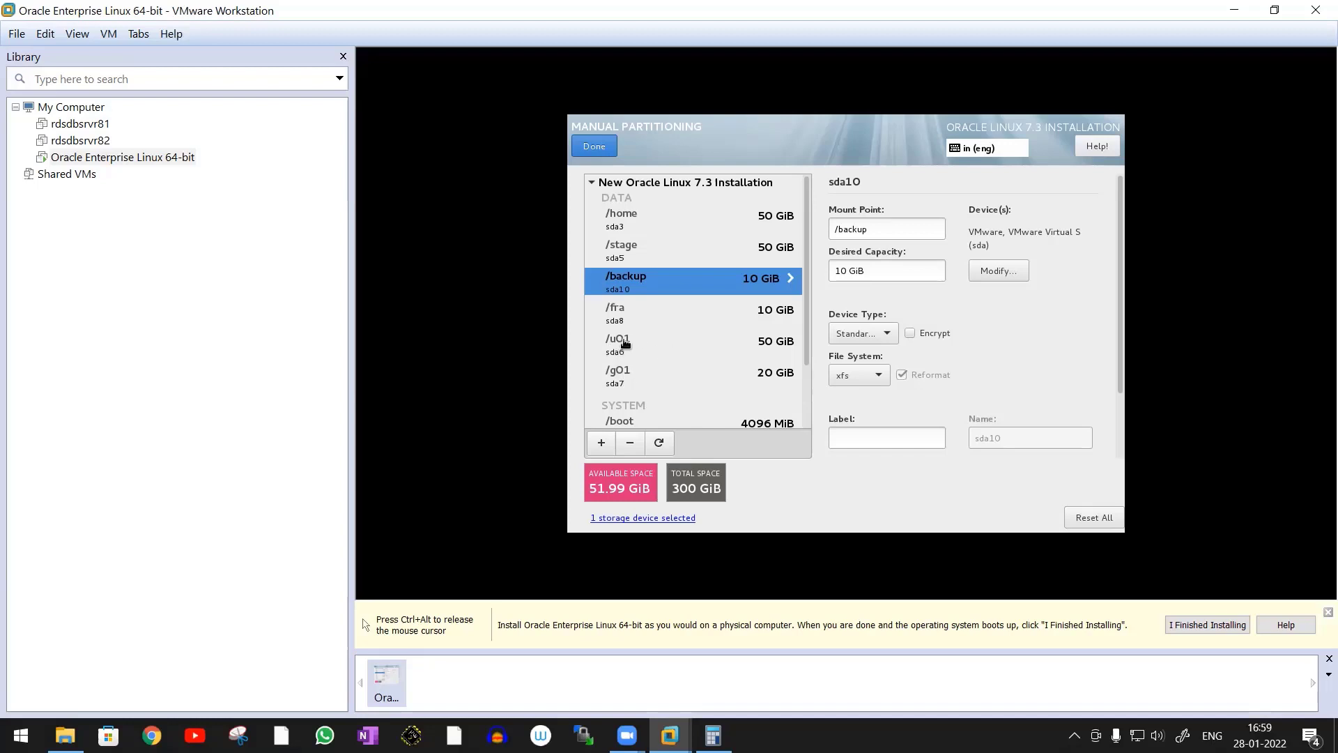
Select the sda disk for the /u01 mount point and set its desired capacity to 80 GiB
left_click(623, 342)
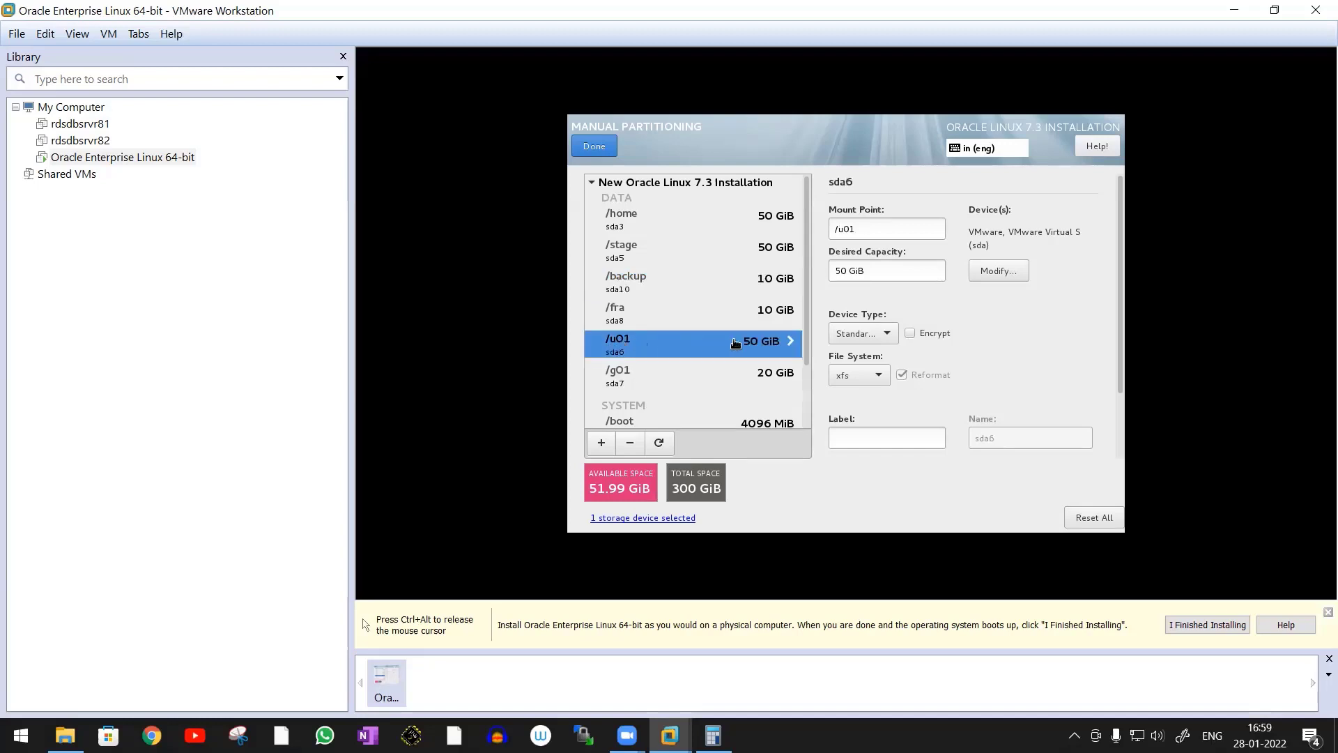
left_click(995, 272)
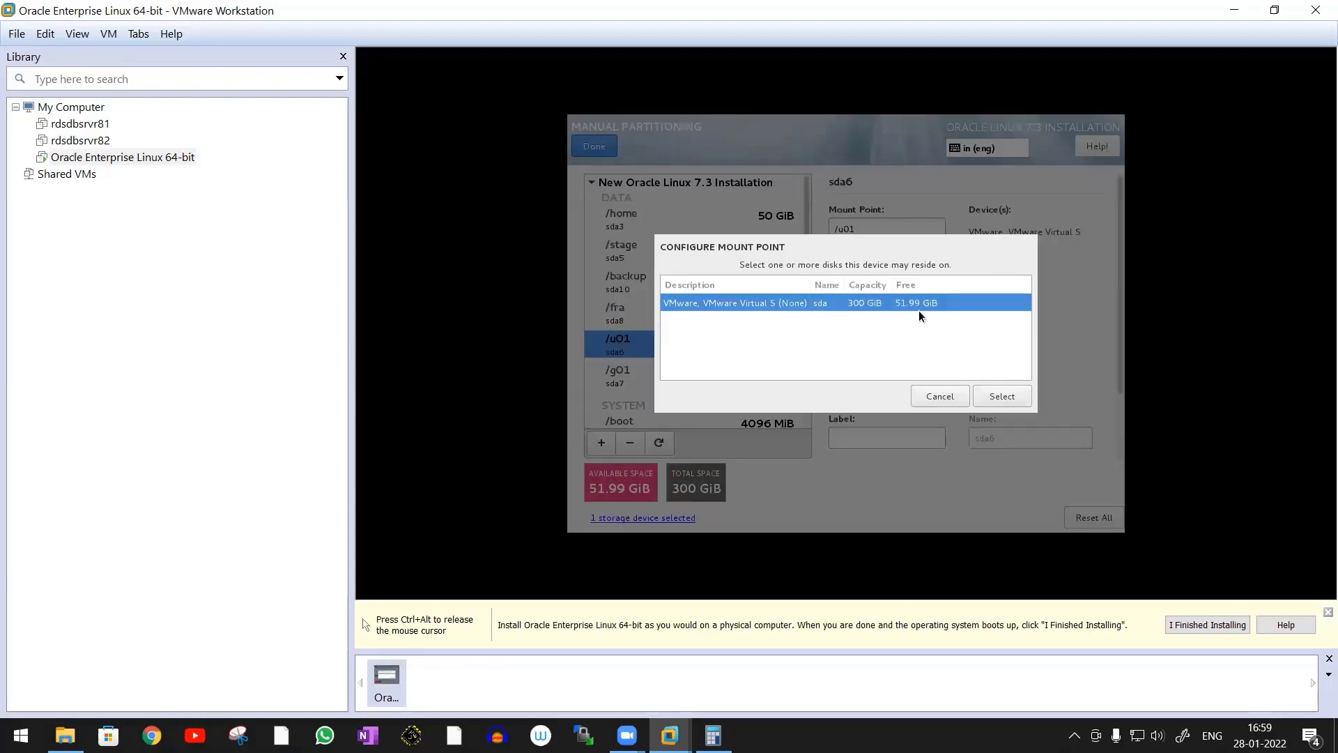
left_click(1008, 396)
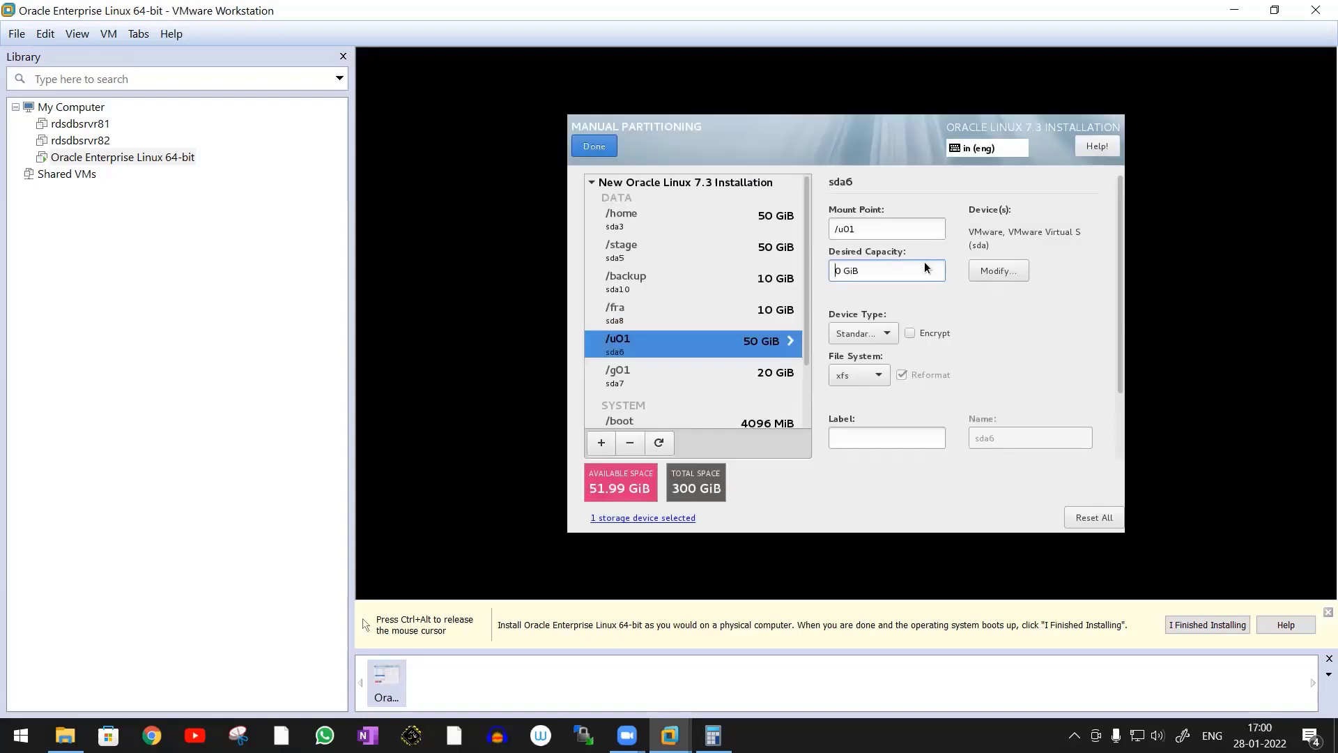
type("8")
key("Return")
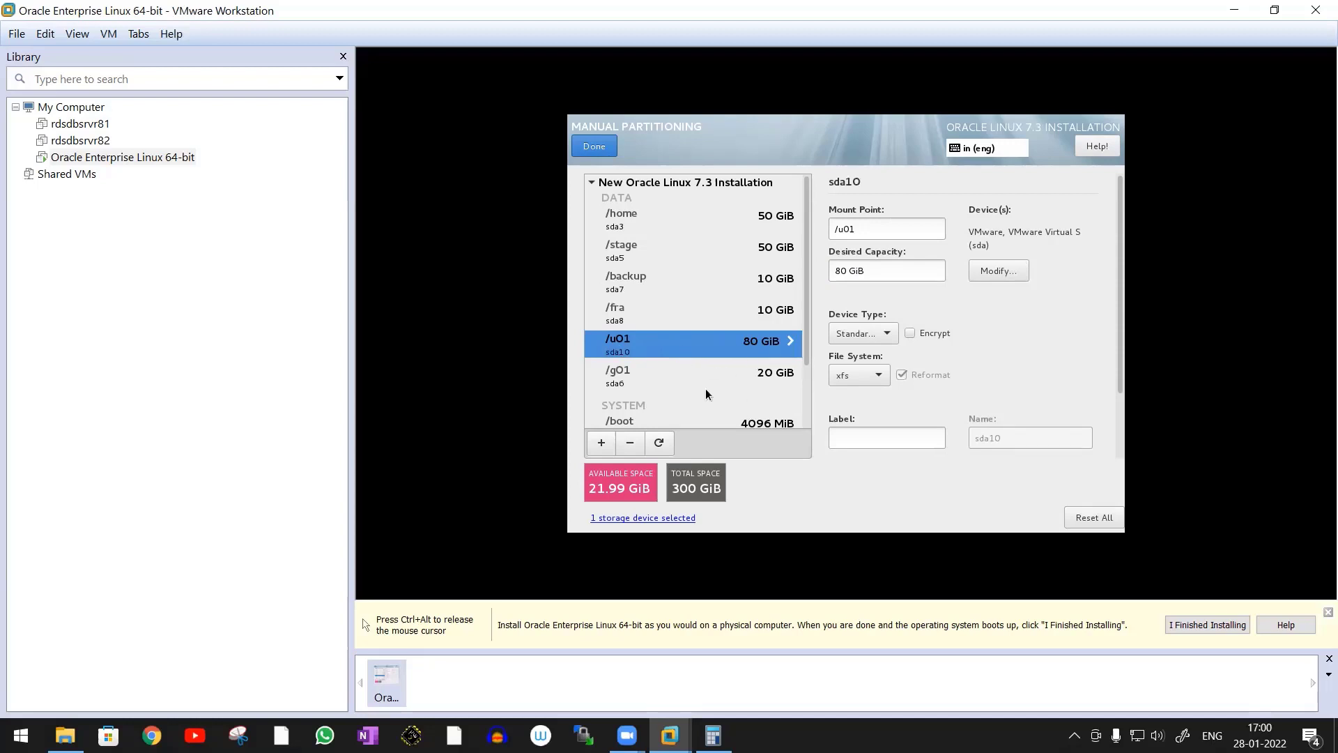
Finish the manual partitioning and accept the summary of changes
left_click(652, 382)
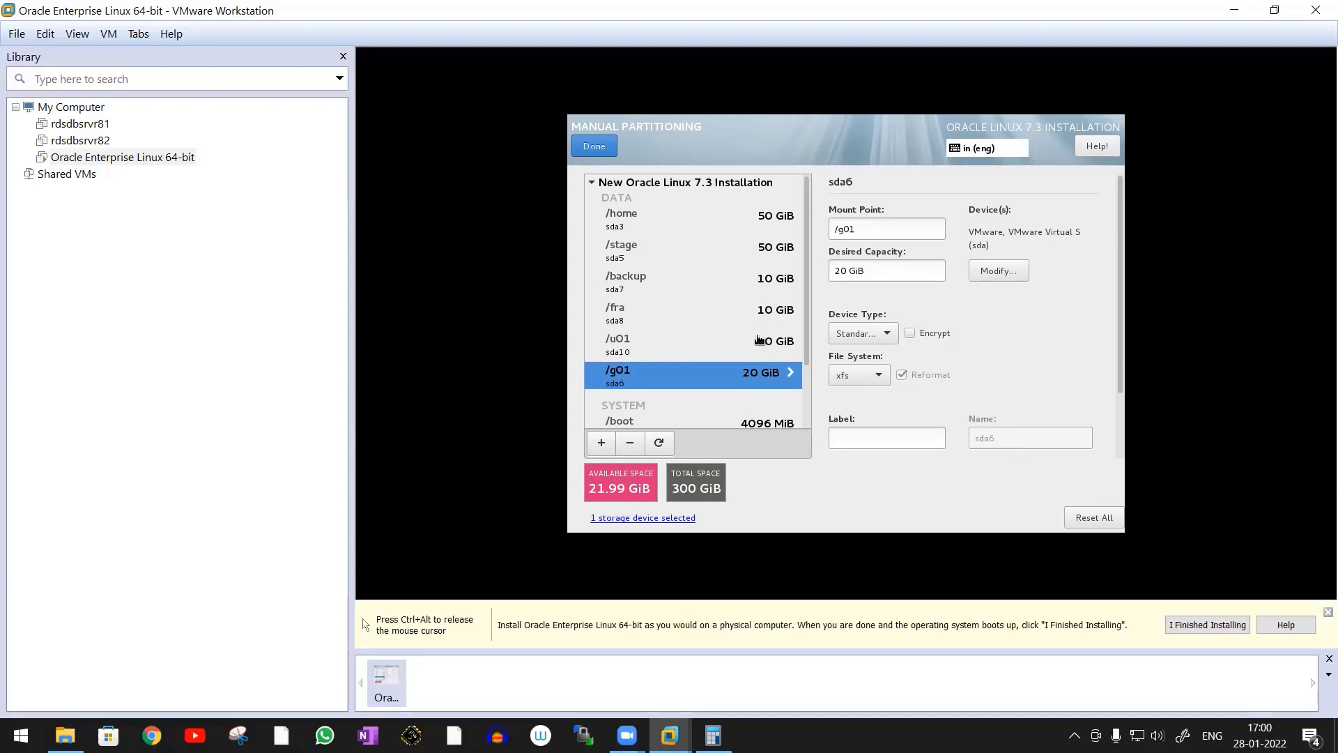
left_click_drag(805, 316, 805, 265)
left_click(604, 153)
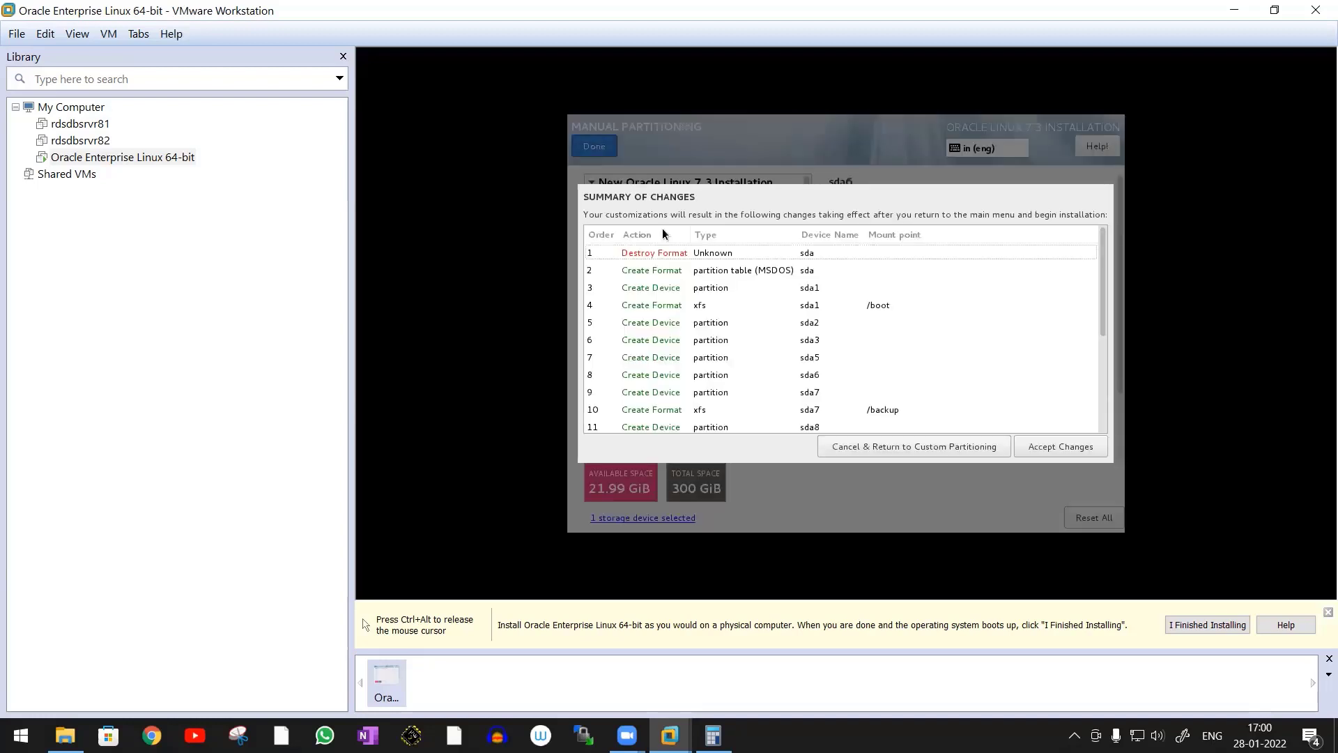
left_click(1061, 450)
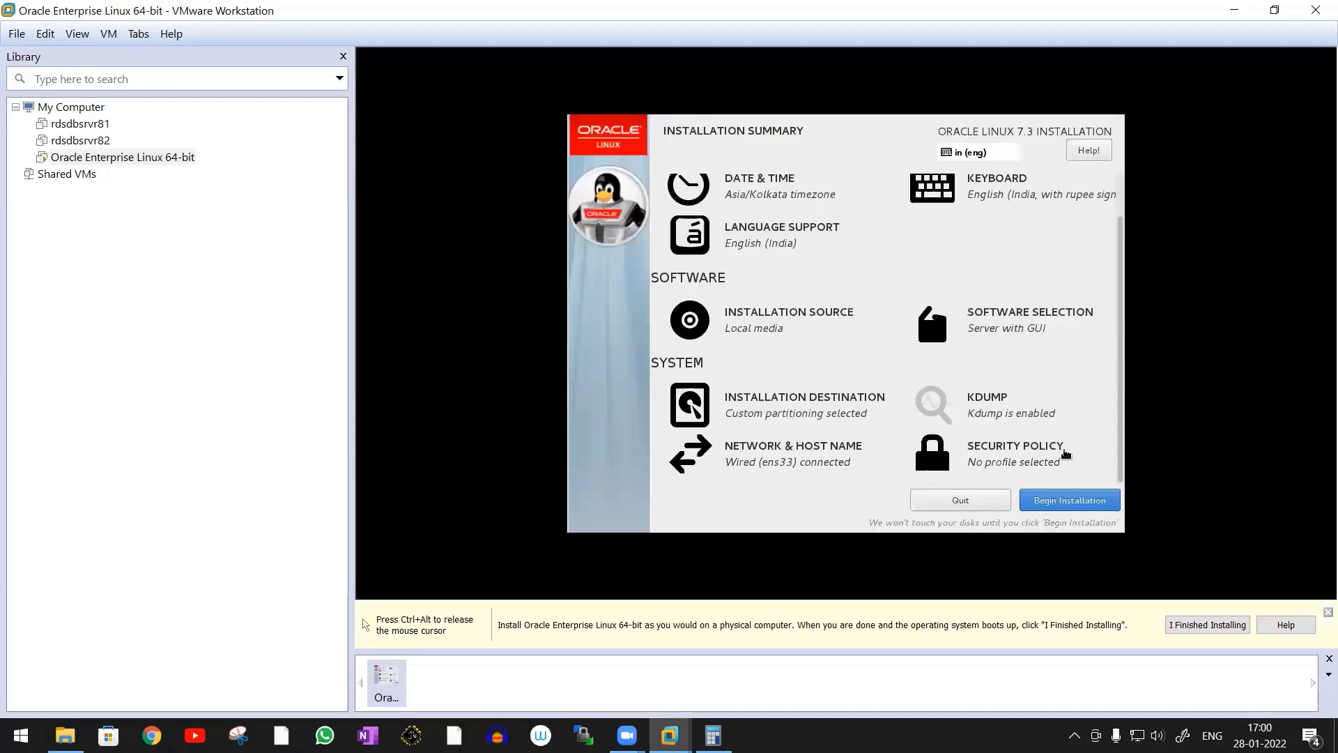
Disable kdump and return to the installation summary
left_click(995, 417)
left_click(582, 231)
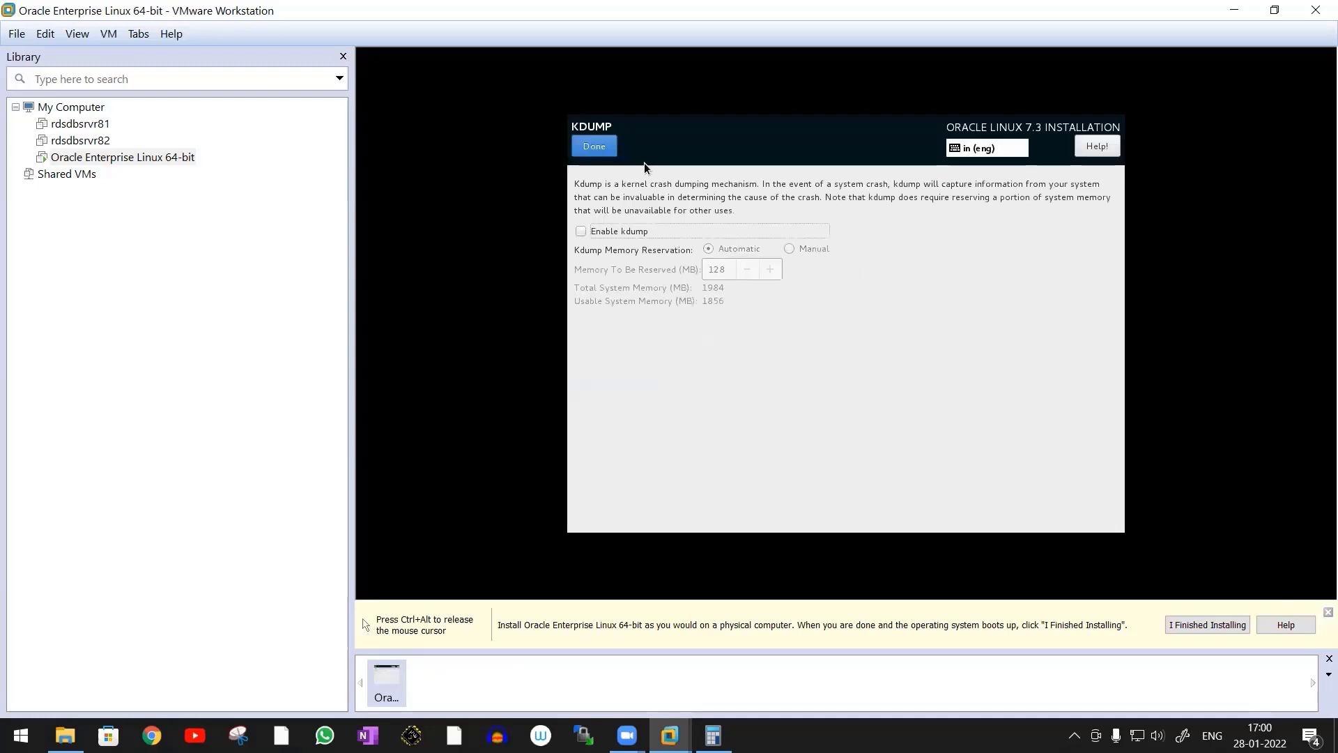
left_click(600, 148)
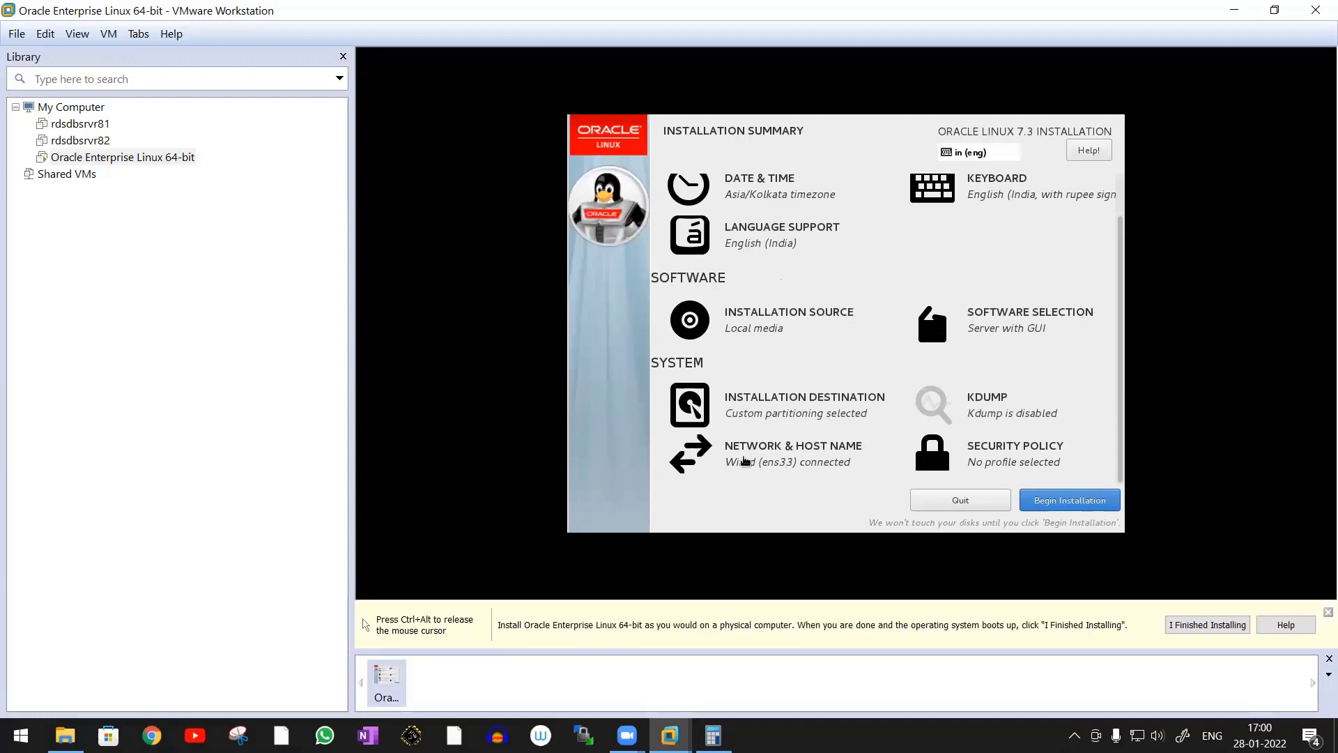
Turn off applying a security policy and begin the installation from the summary screen
left_click(1008, 452)
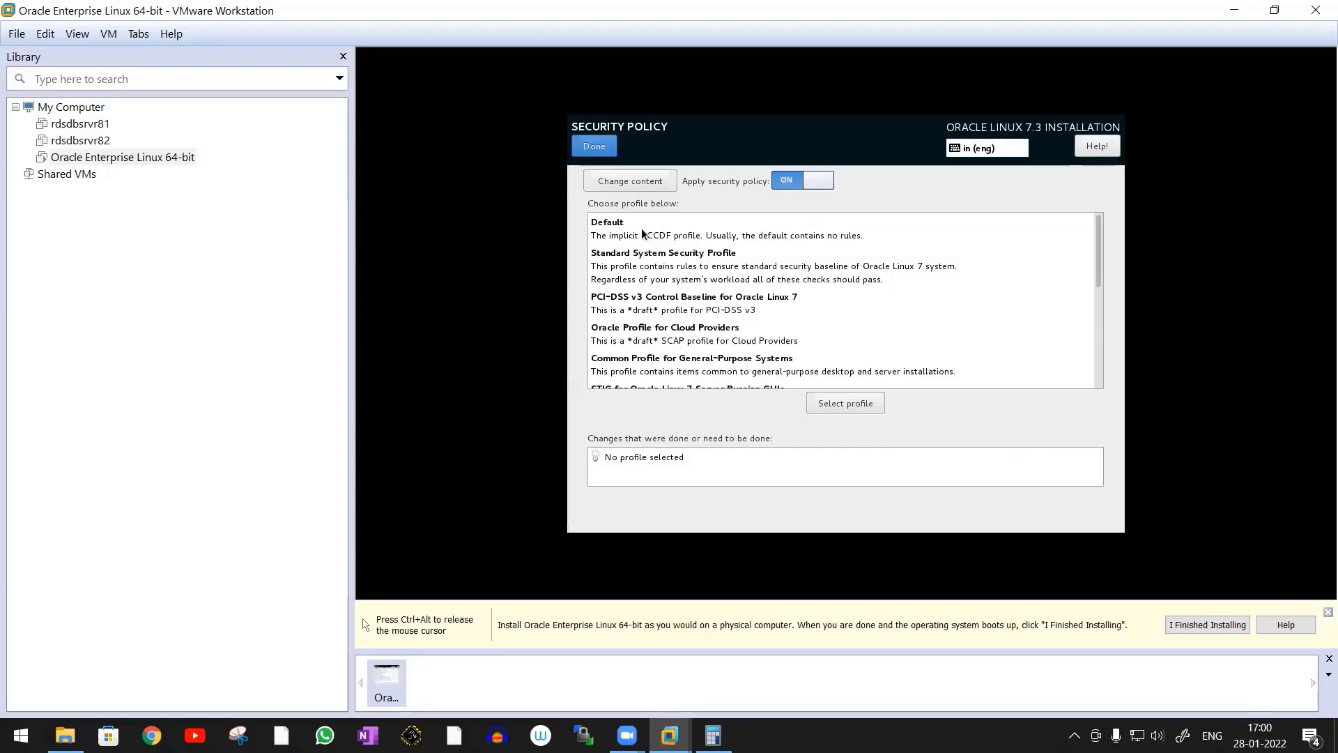
left_click(806, 185)
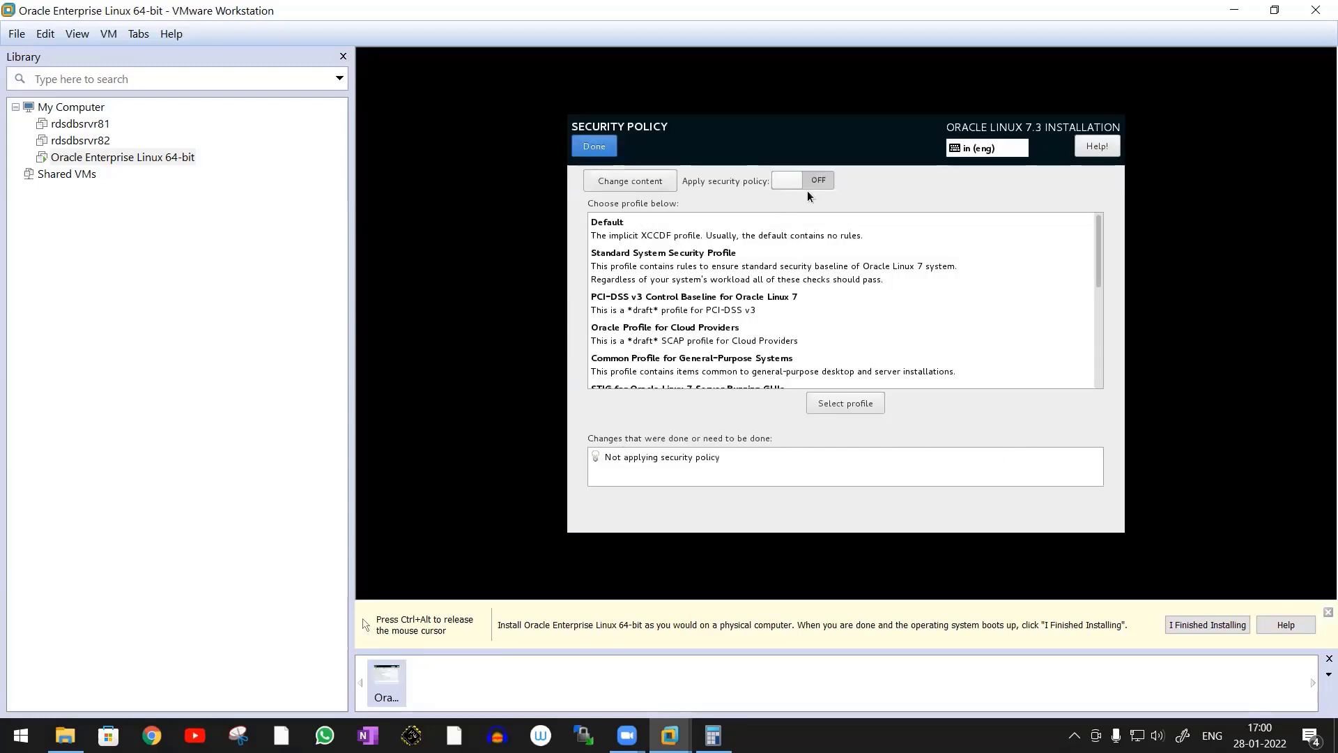
left_click(598, 148)
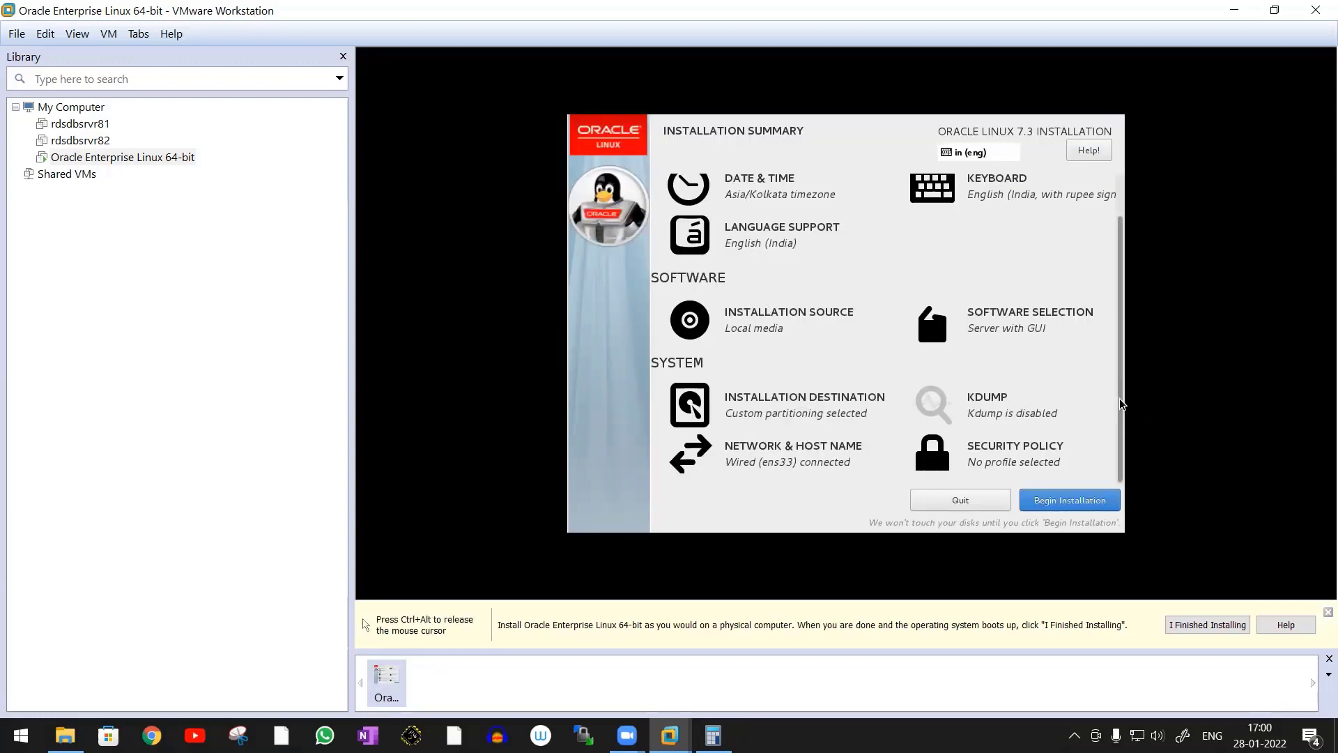
scroll(1117, 349, "up", 2)
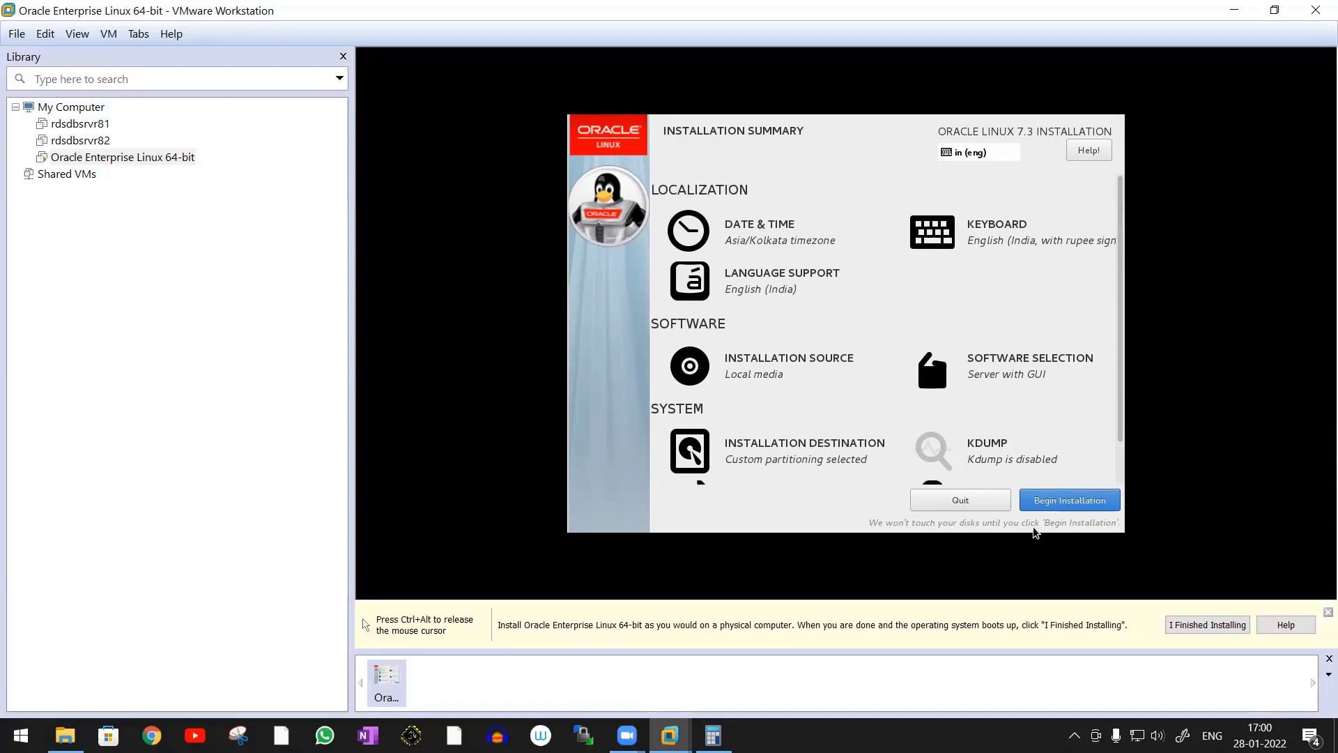
left_click(1096, 509)
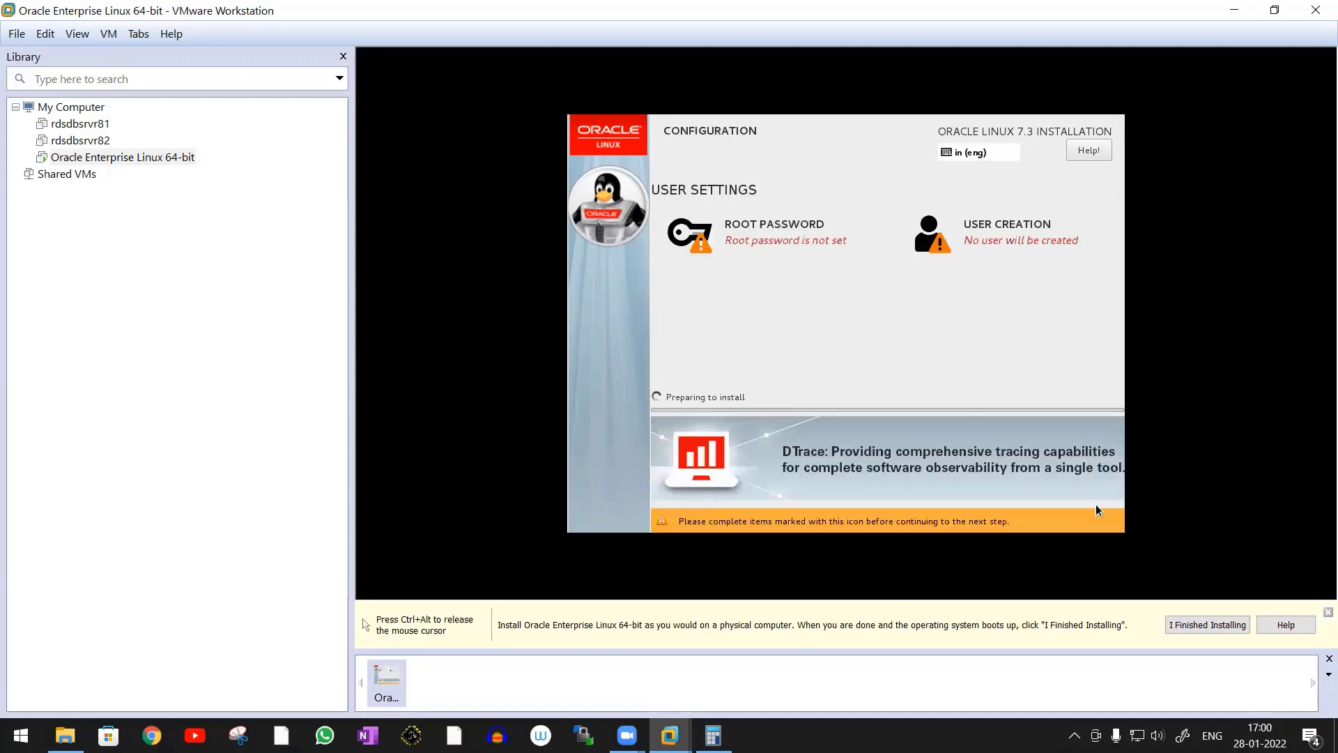
Enter and confirm the root password, accepting it despite its weak strength
left_click(763, 241)
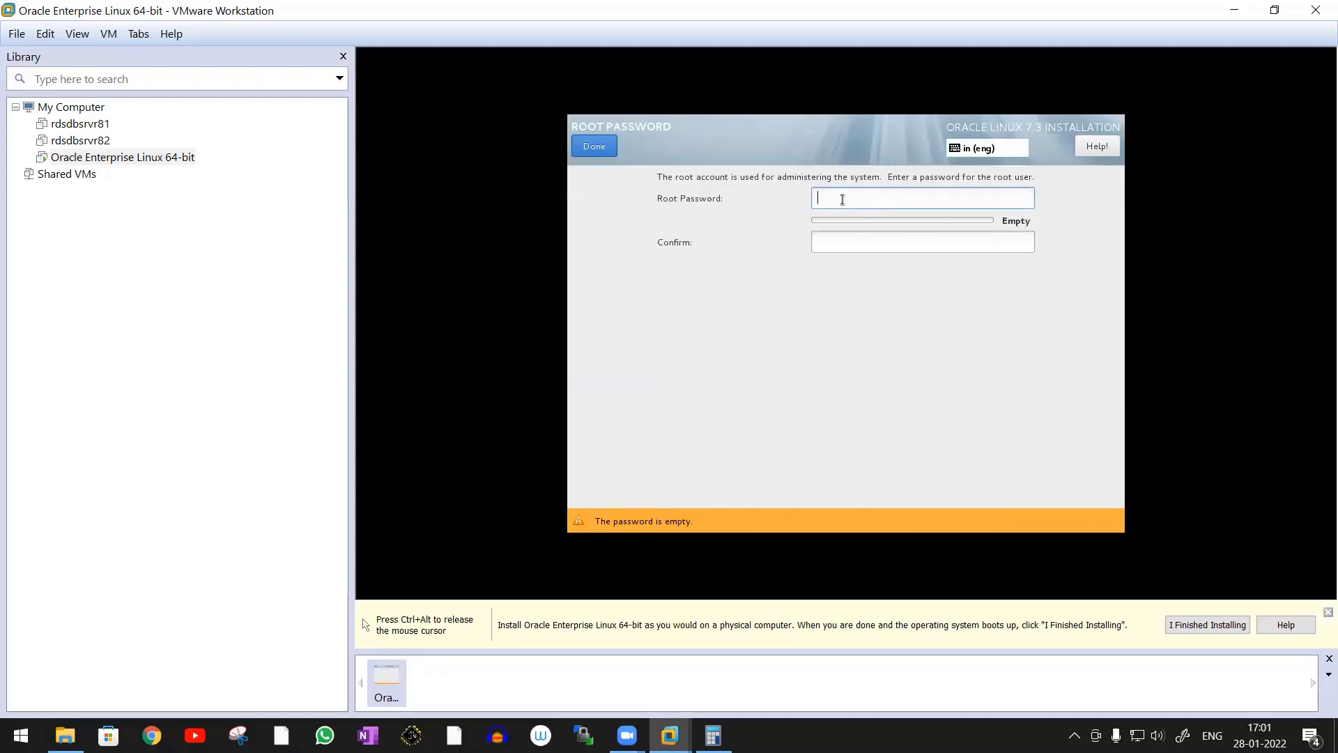
type("****")
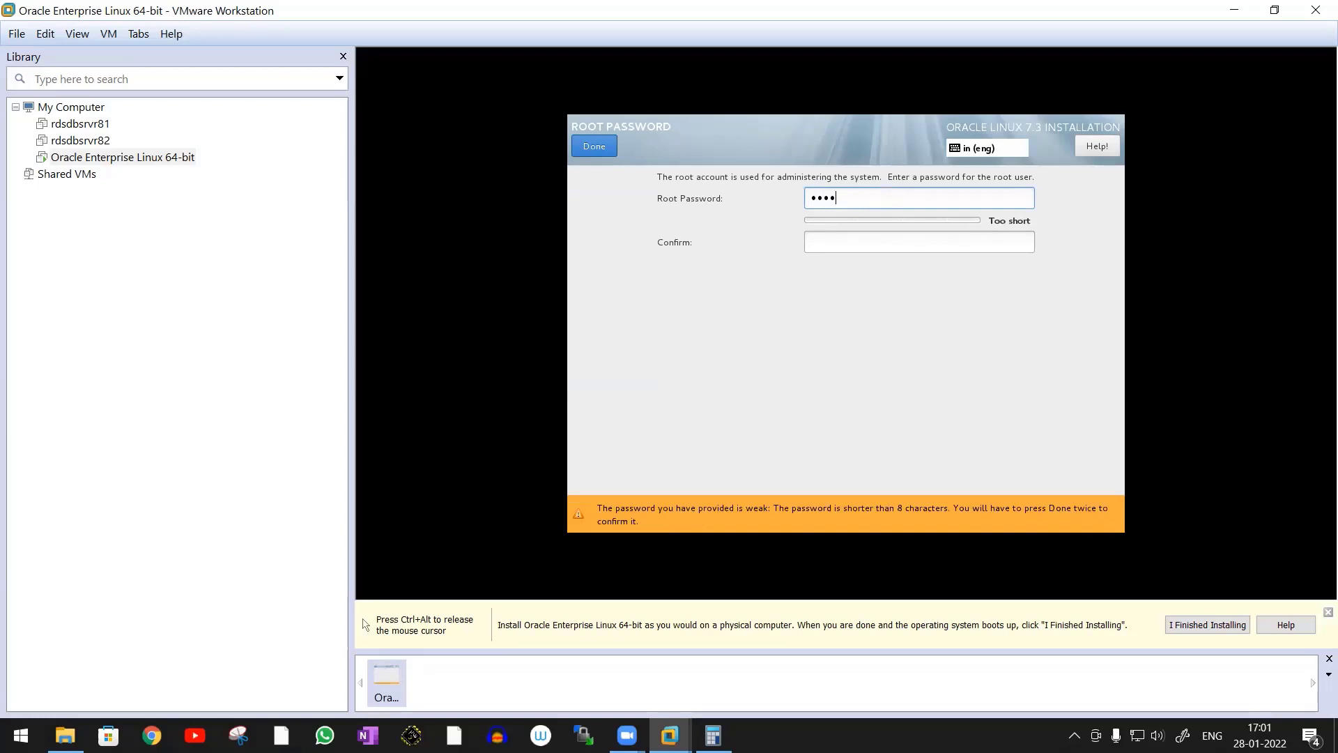
left_click(849, 240)
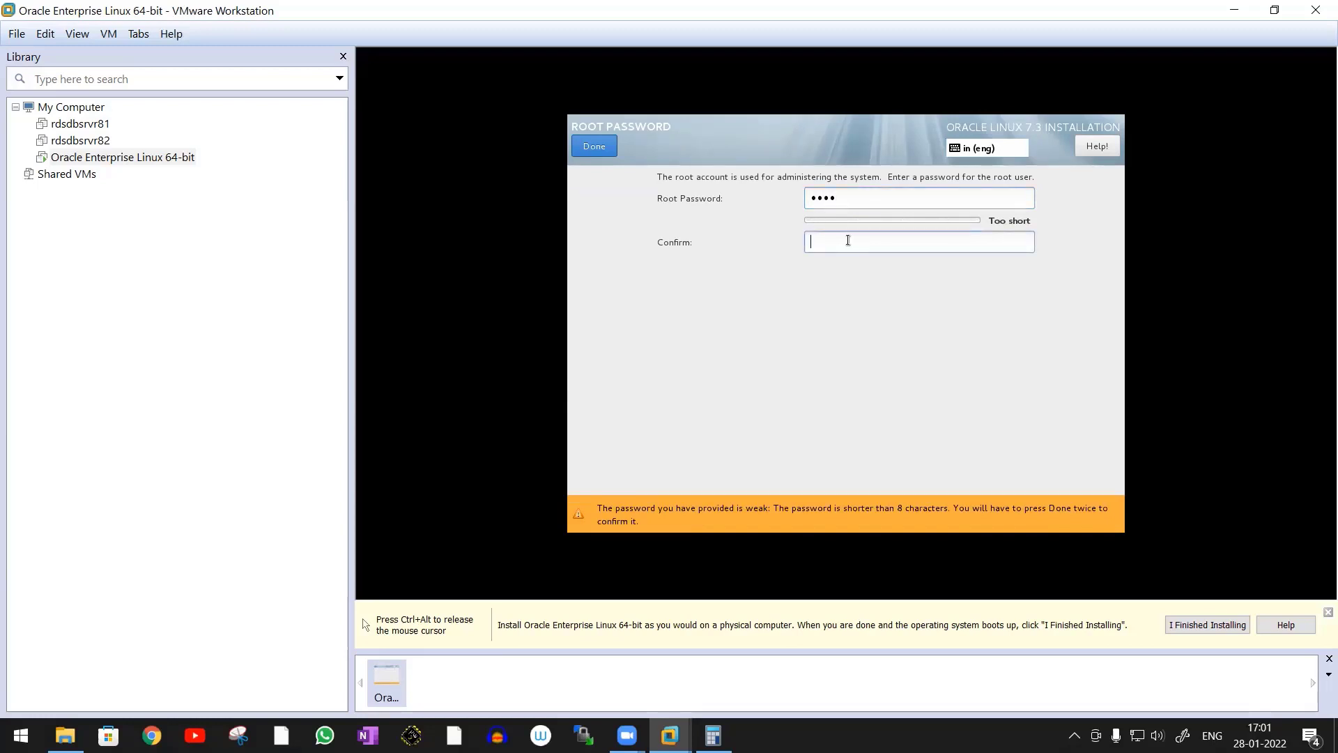
type("****")
left_click(594, 150)
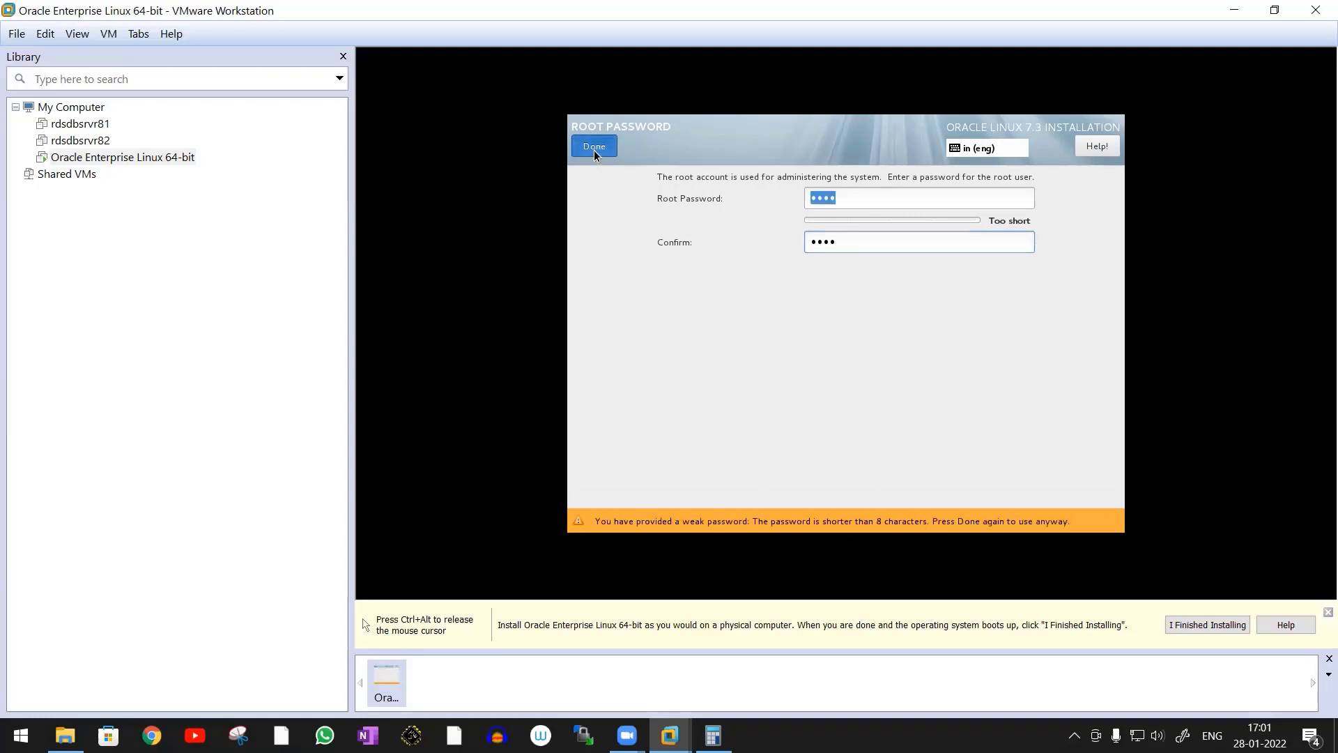
left_click(593, 150)
Create the user oracle with full name oracle, enter and confirm the account password, and accept it despite its weak strength
left_click(995, 241)
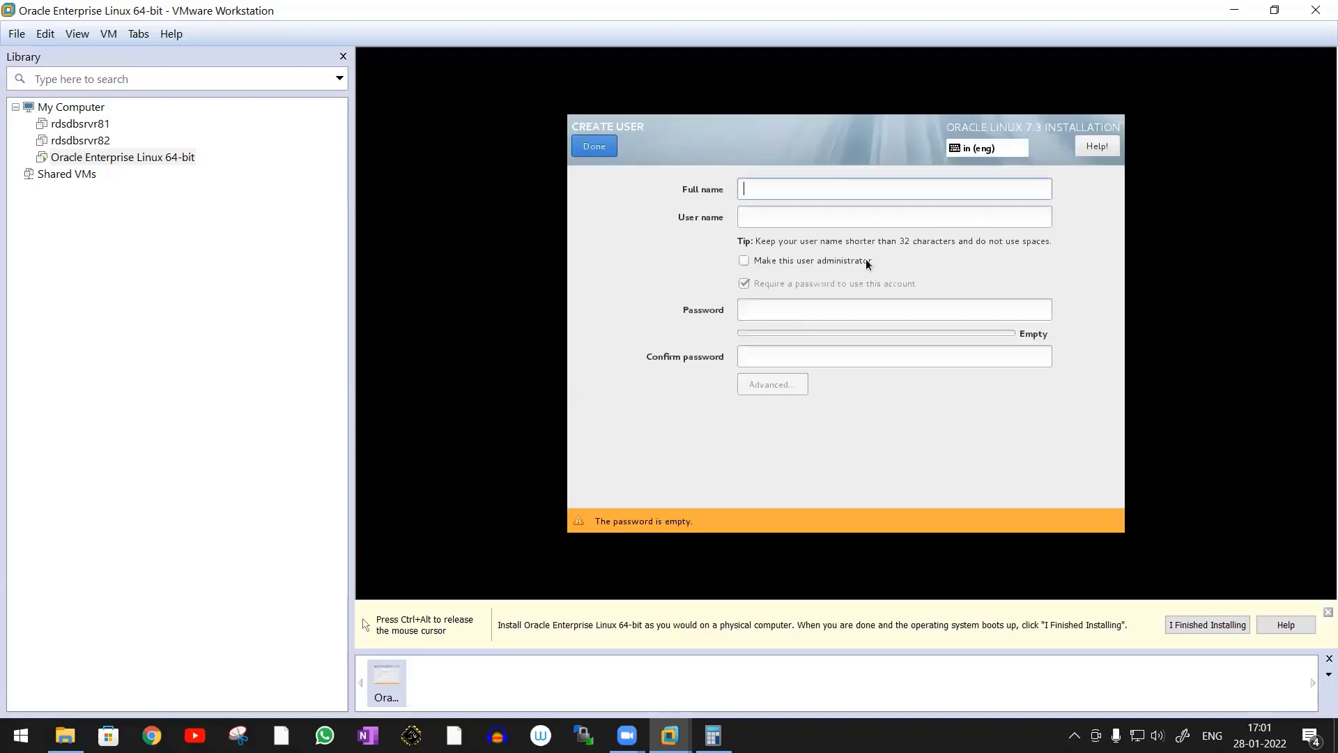
type("oracle")
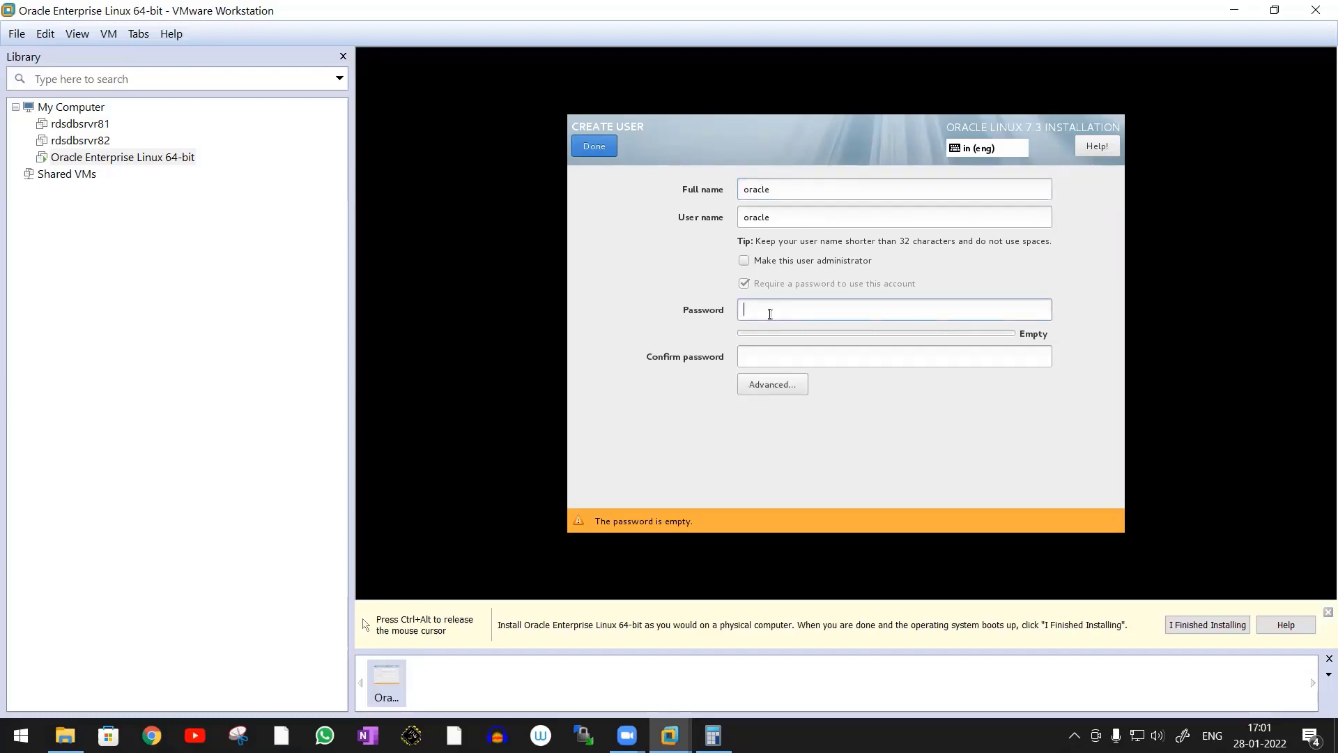
type("••••")
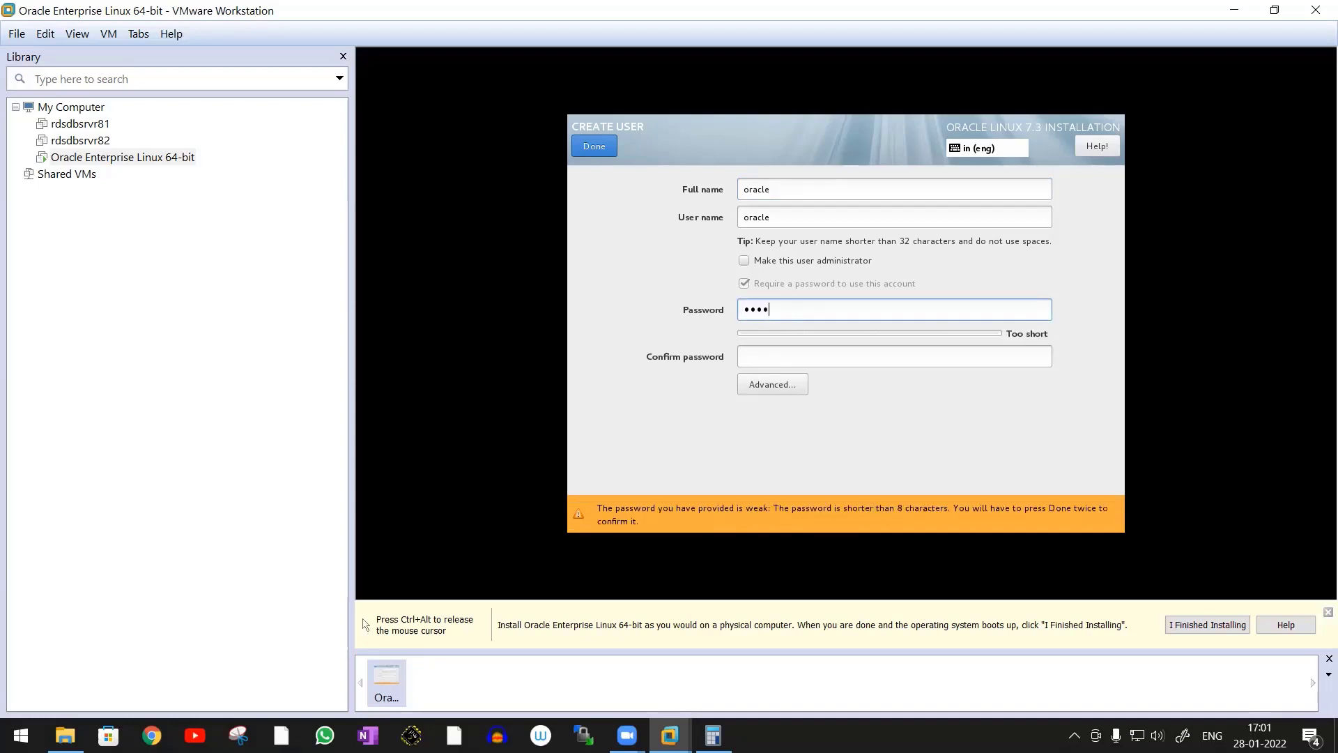
type("le")
key("Tab")
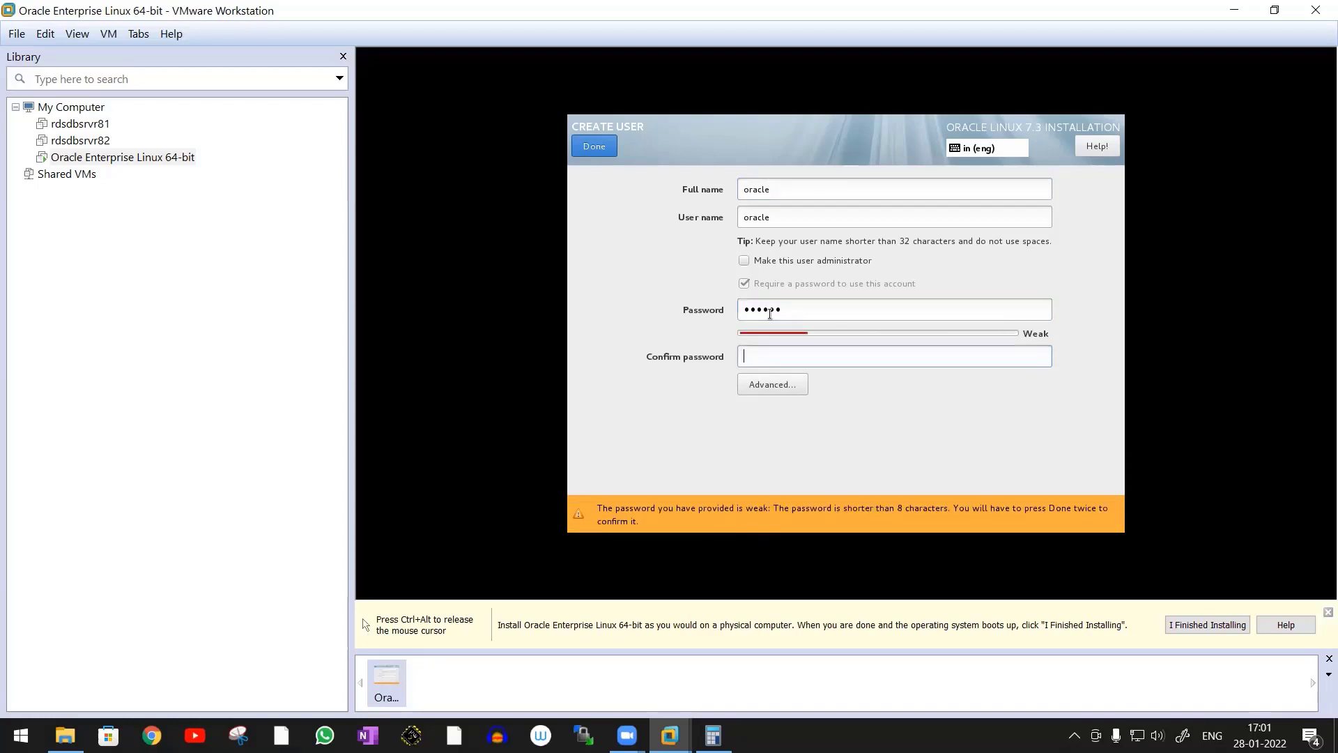
type("oracle")
left_click(601, 146)
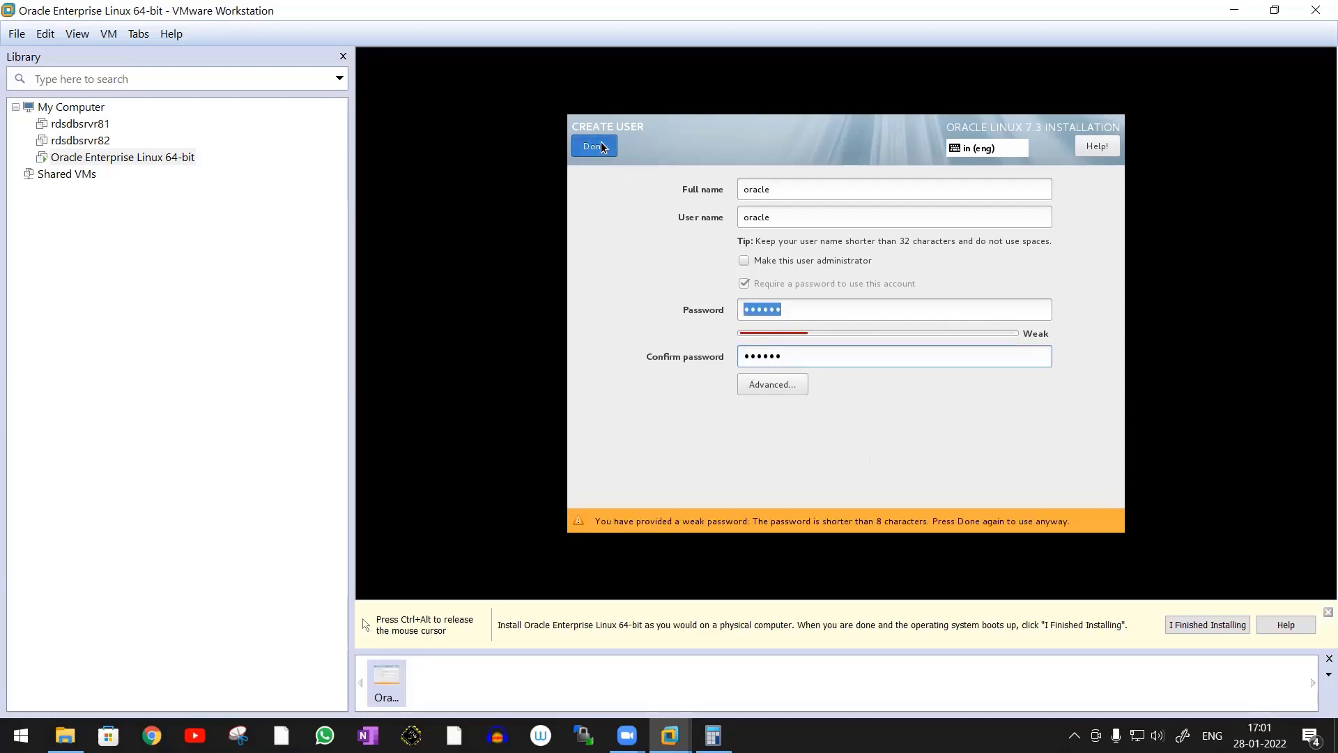
left_click(601, 147)
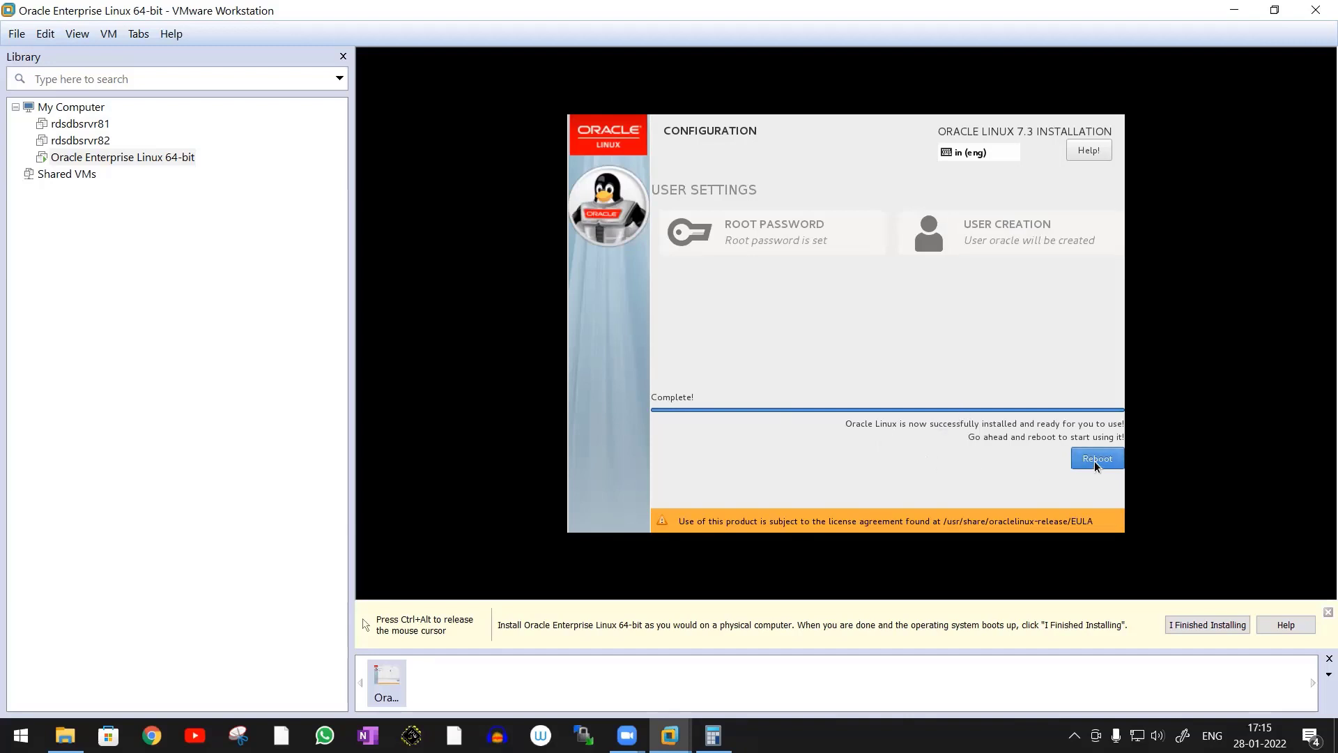
Reboot into the installed system, accept the Oracle Linux license agreement and finish the initial configuration
left_click(1096, 458)
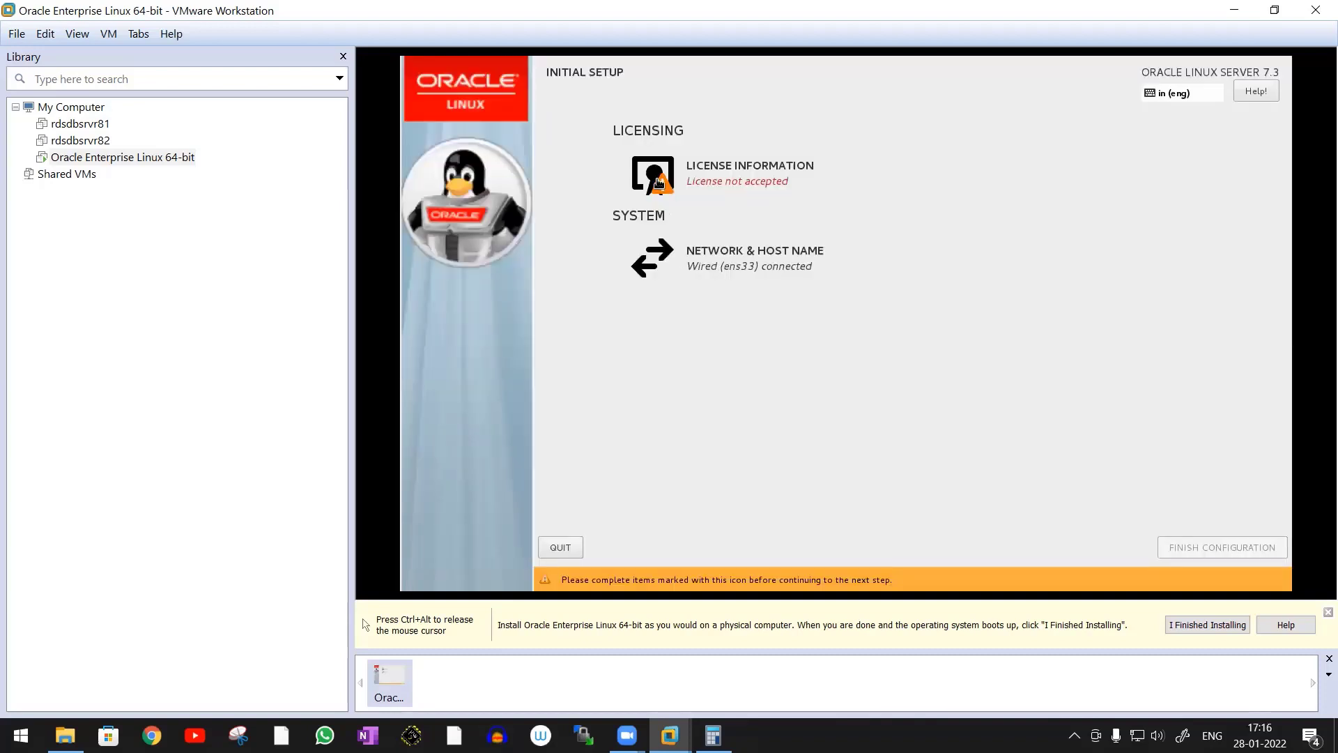
left_click(658, 180)
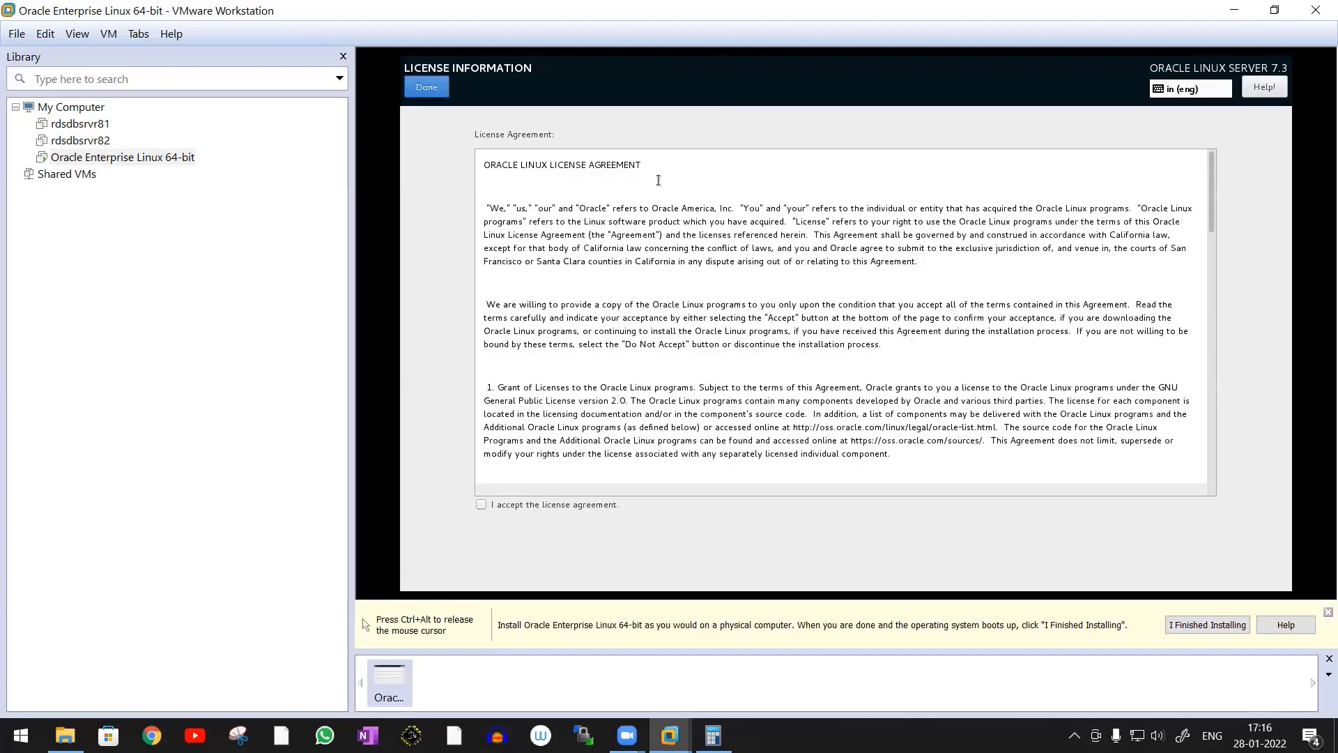
left_click(481, 504)
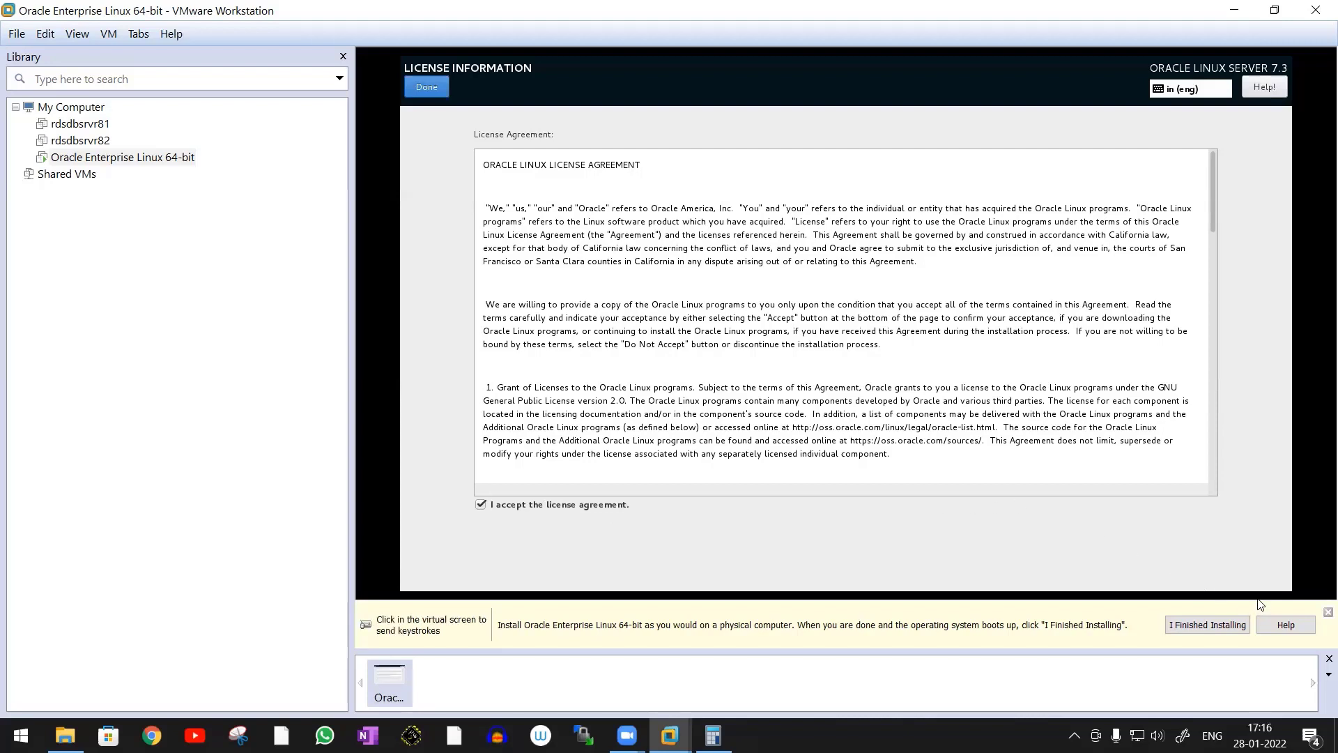
left_click(420, 88)
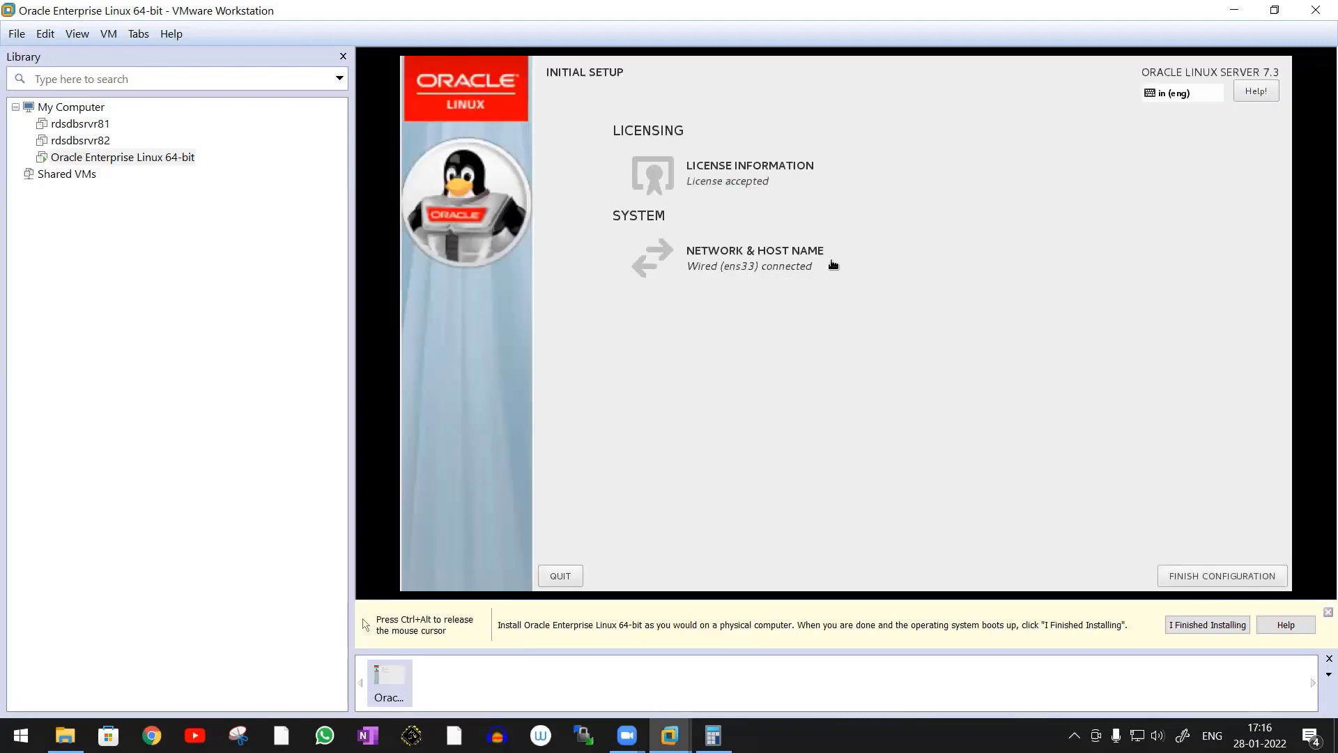
left_click(1219, 576)
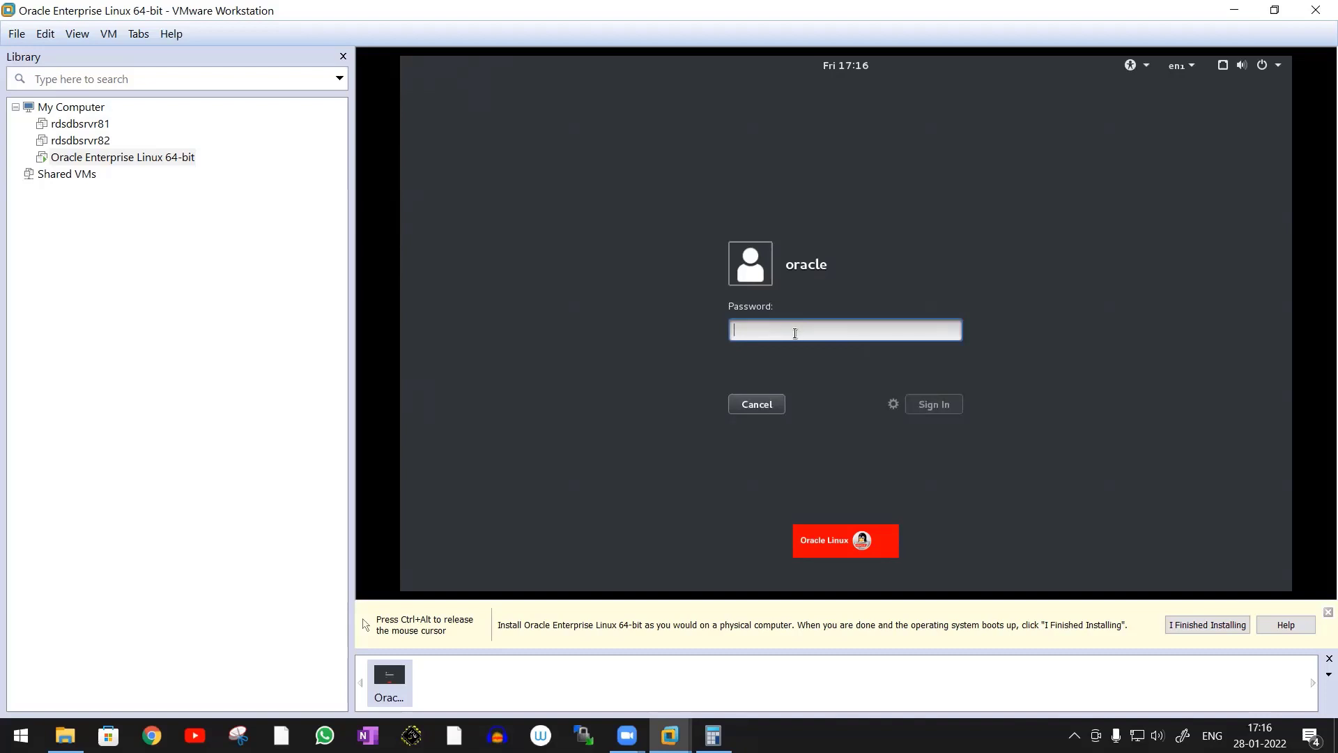
Sign in as oracle with the account password and open a terminal from the desktop
type("••••")
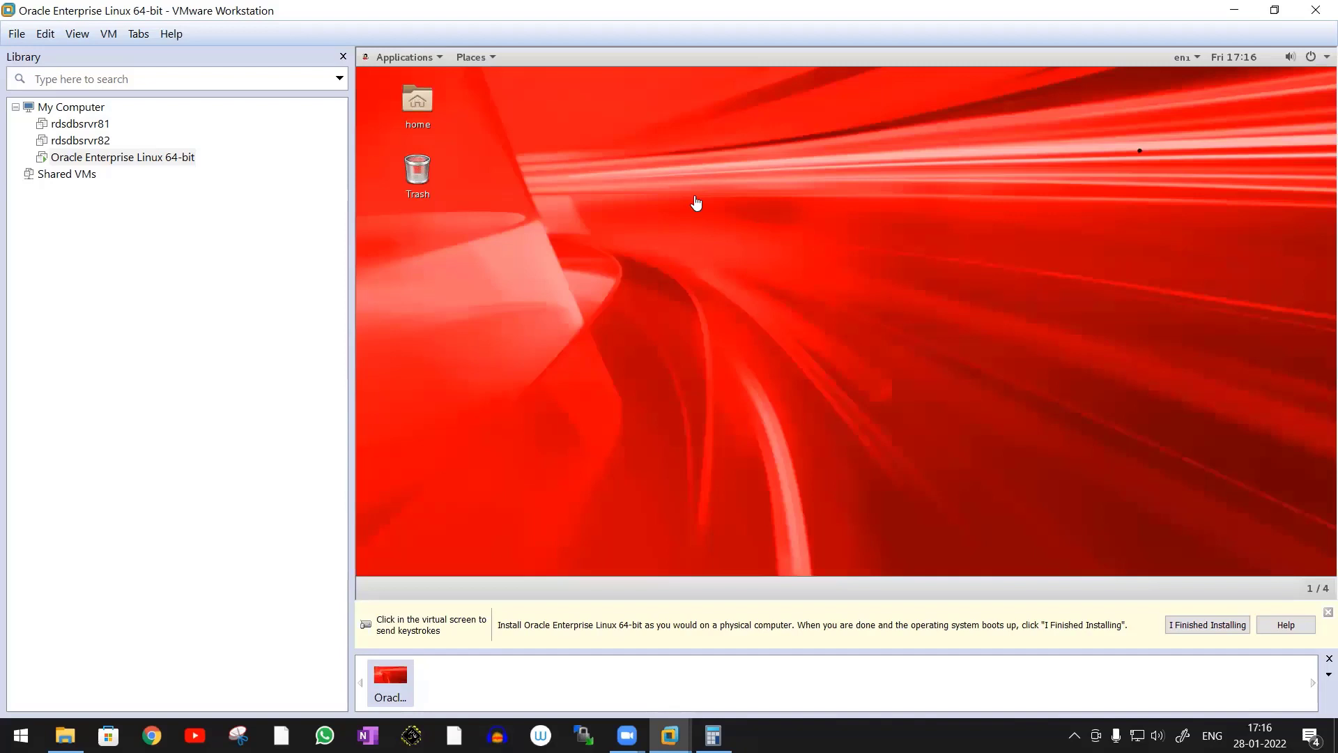
left_click(695, 202)
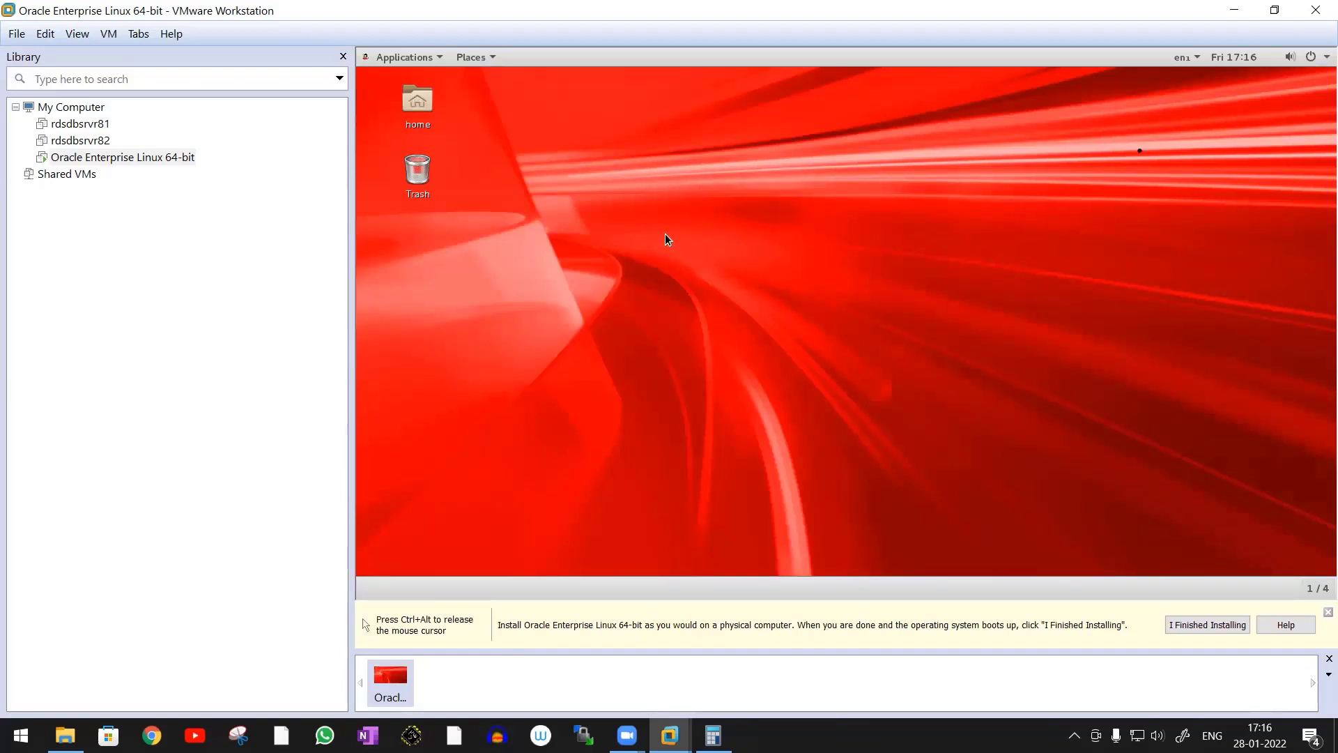
right_click(725, 197)
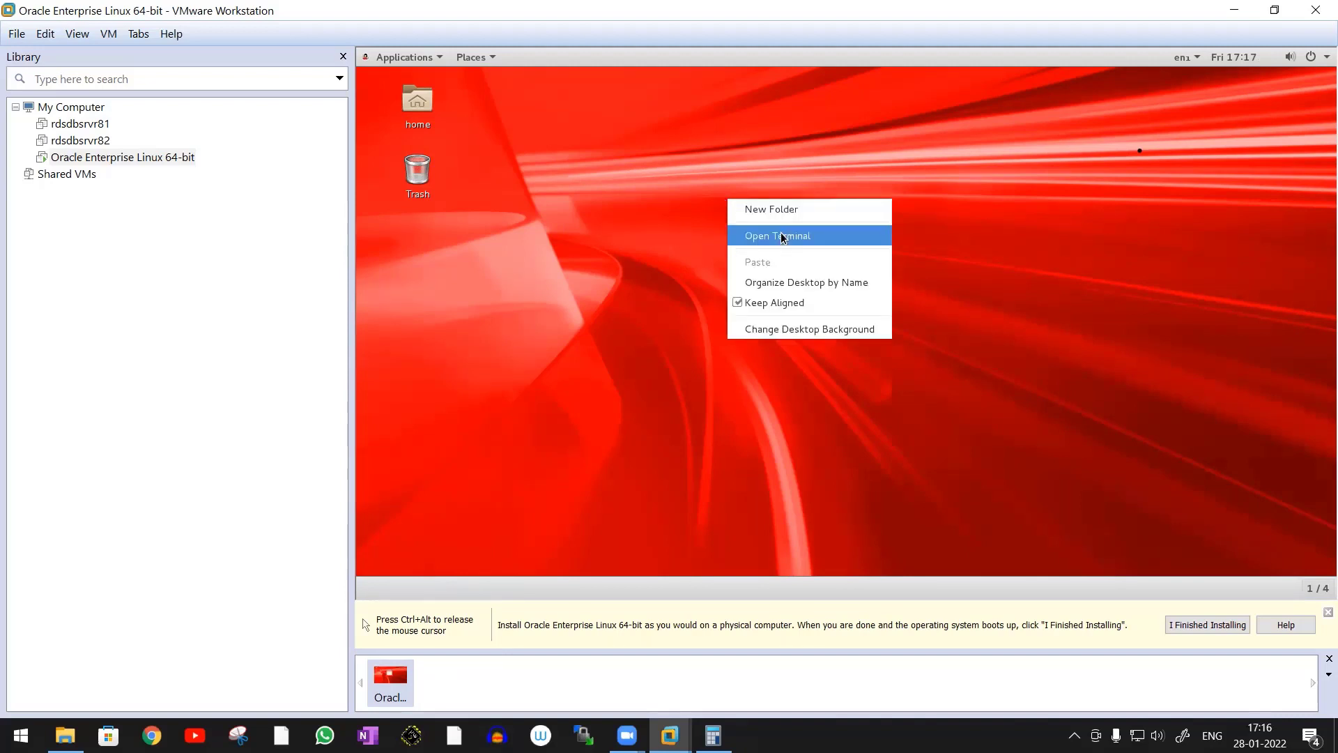
left_click(848, 232)
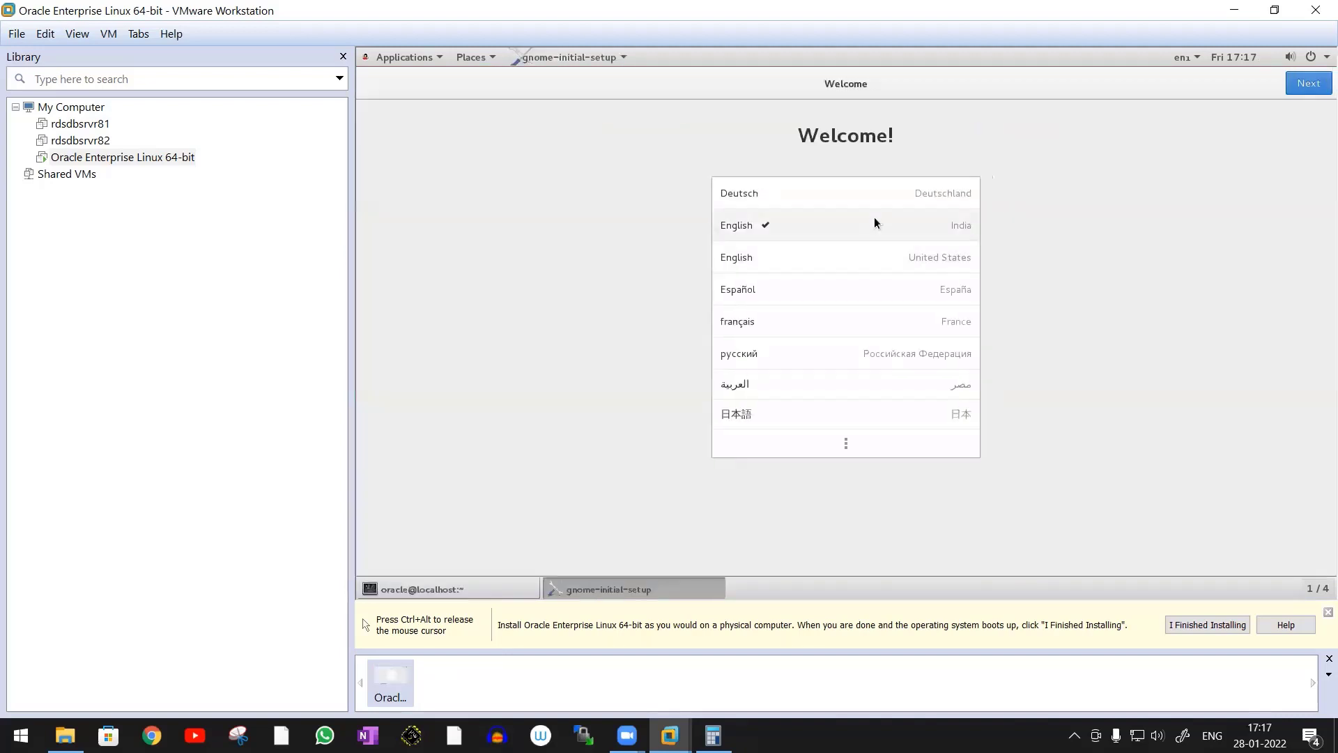
Complete the GNOME initial setup with English (India), skipping online accounts, and close the Getting Started window
left_click(1308, 83)
left_click(1301, 84)
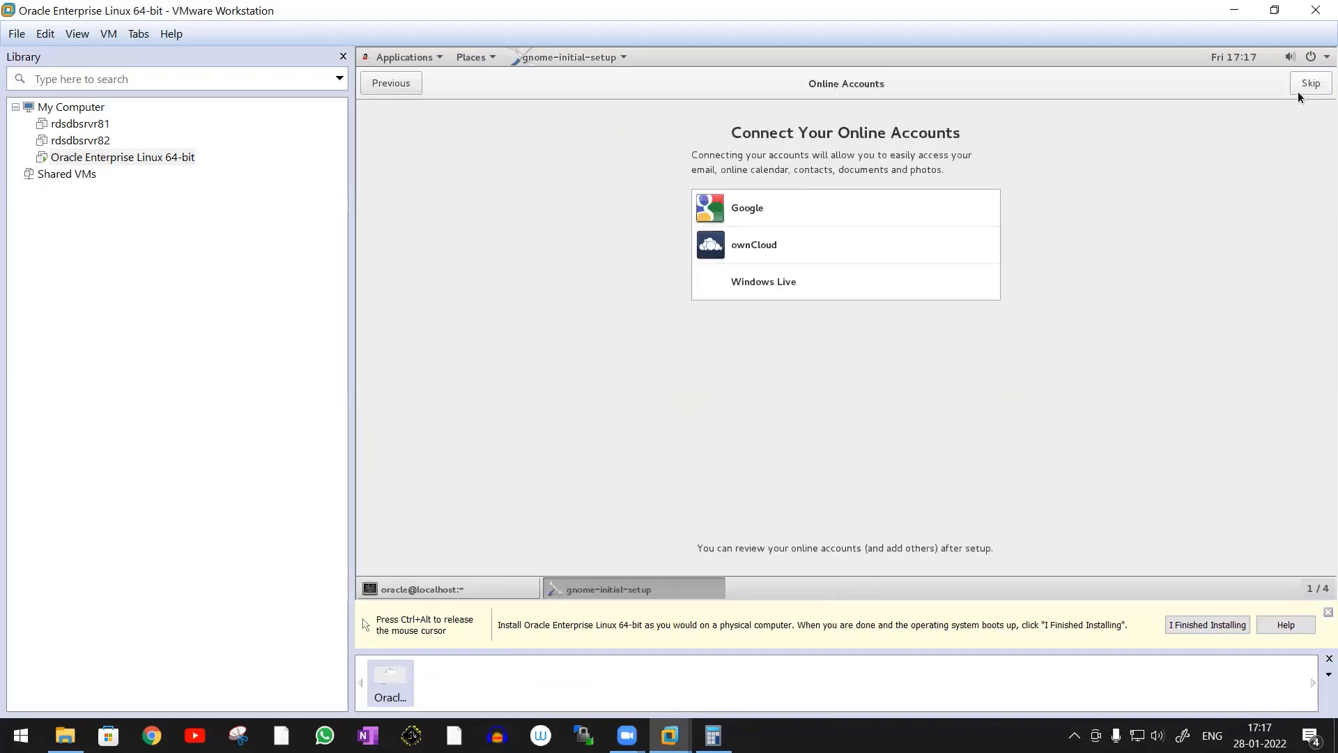
left_click(1309, 84)
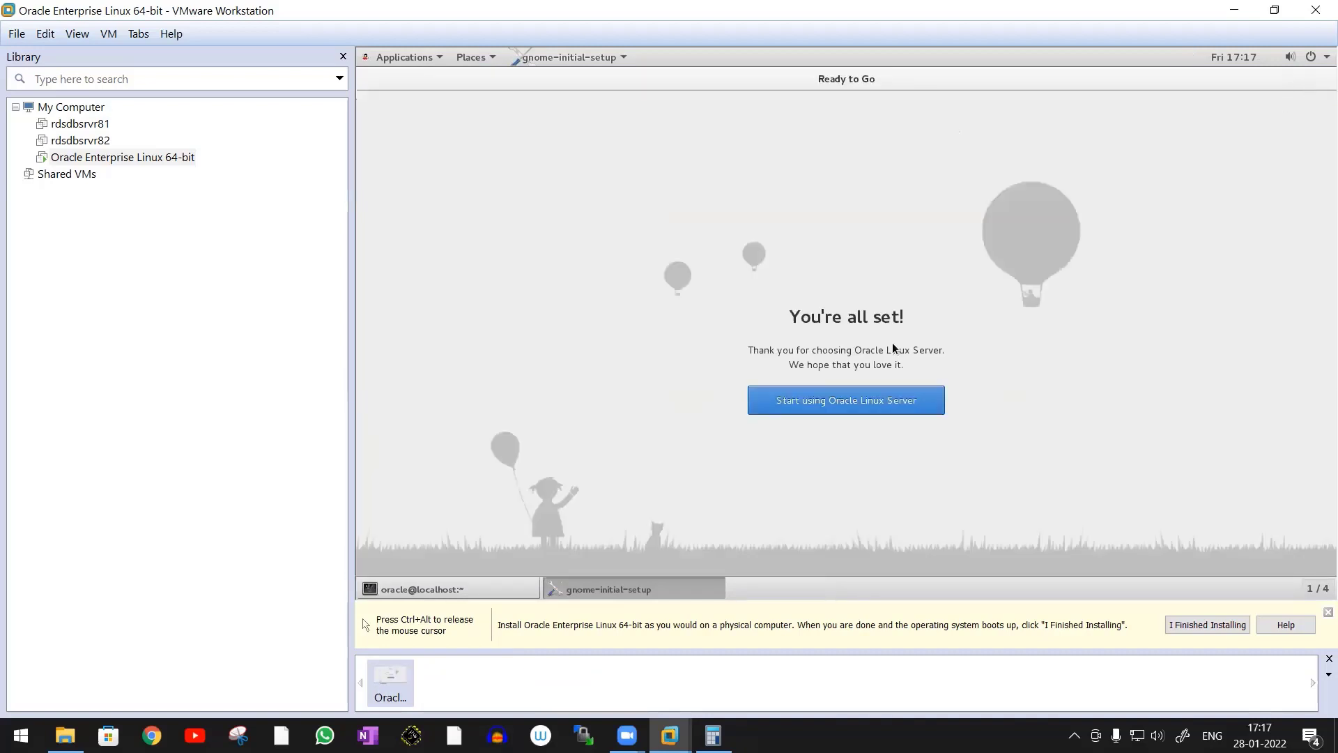
left_click(850, 404)
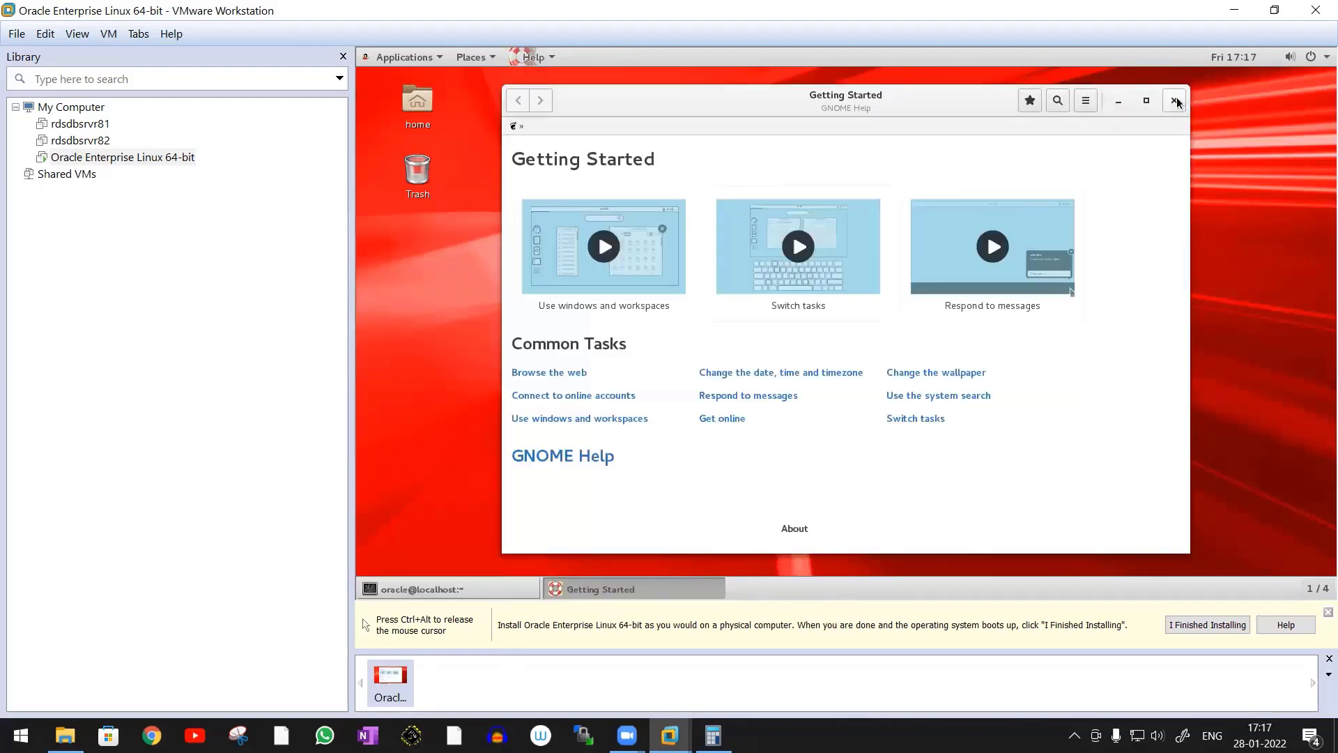
left_click(1176, 102)
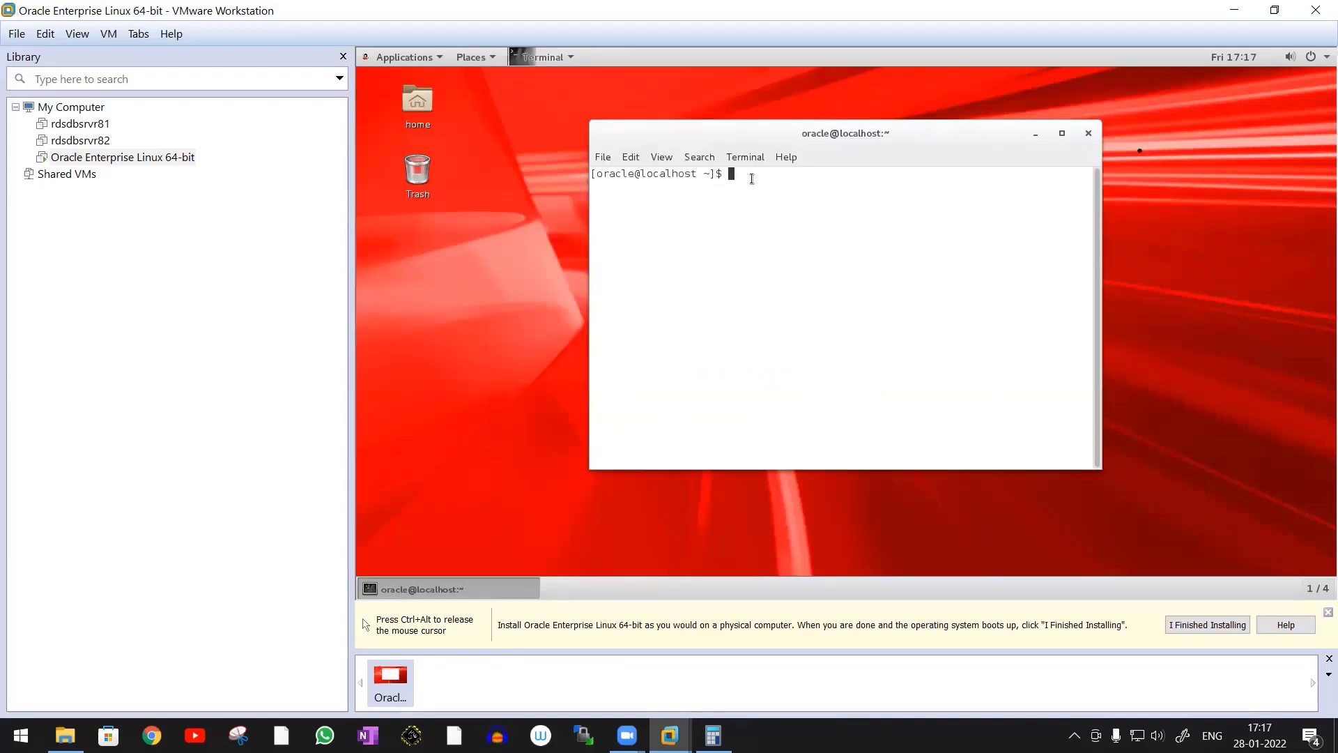
List the home folder in the terminal, go up to the root directory and list its contents
type("ls")
key("Return")
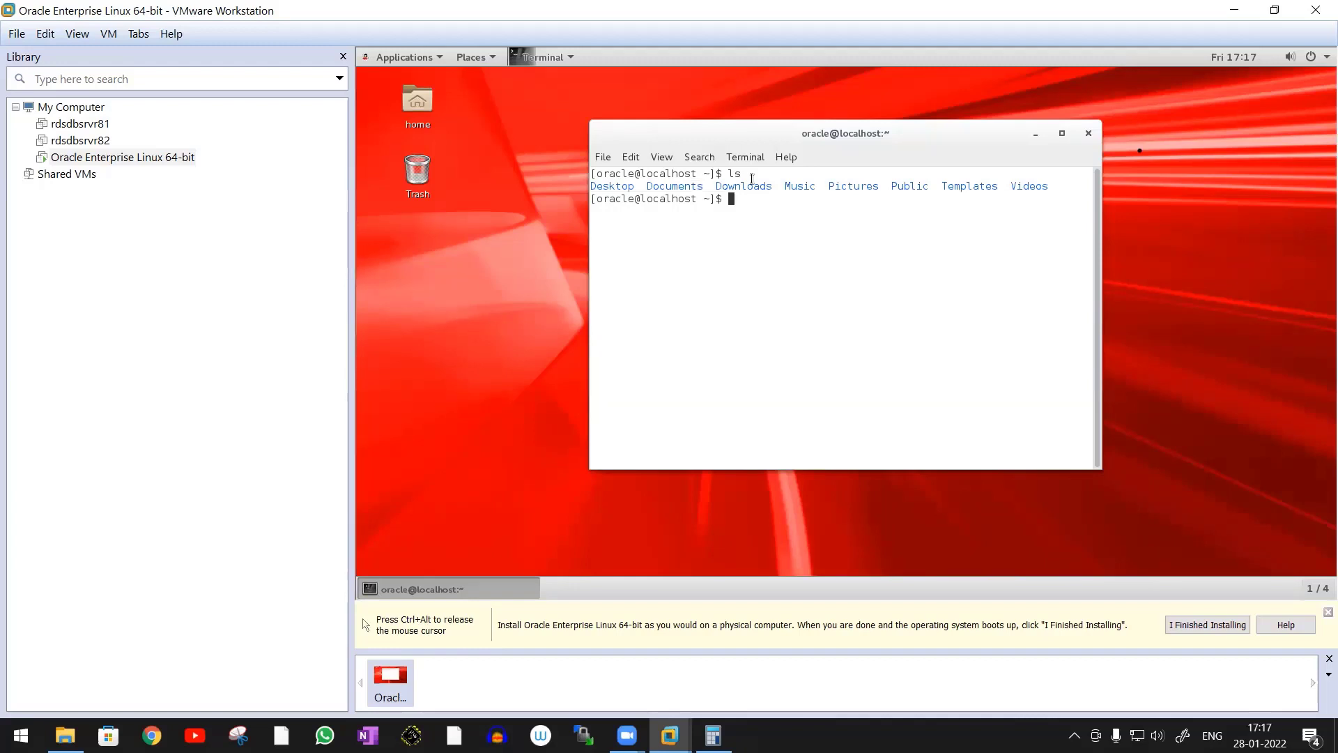
type("cd ..")
key("Return")
type("c")
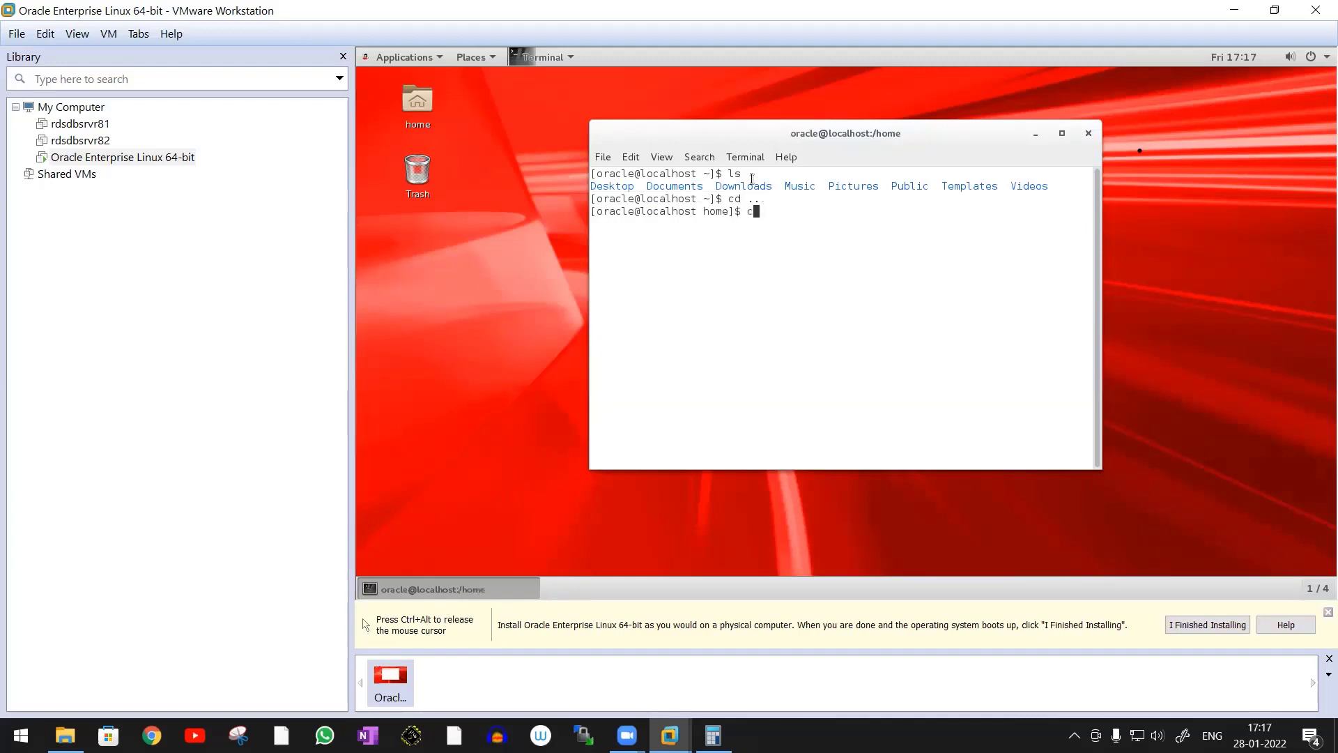
type("d ..")
key("Return")
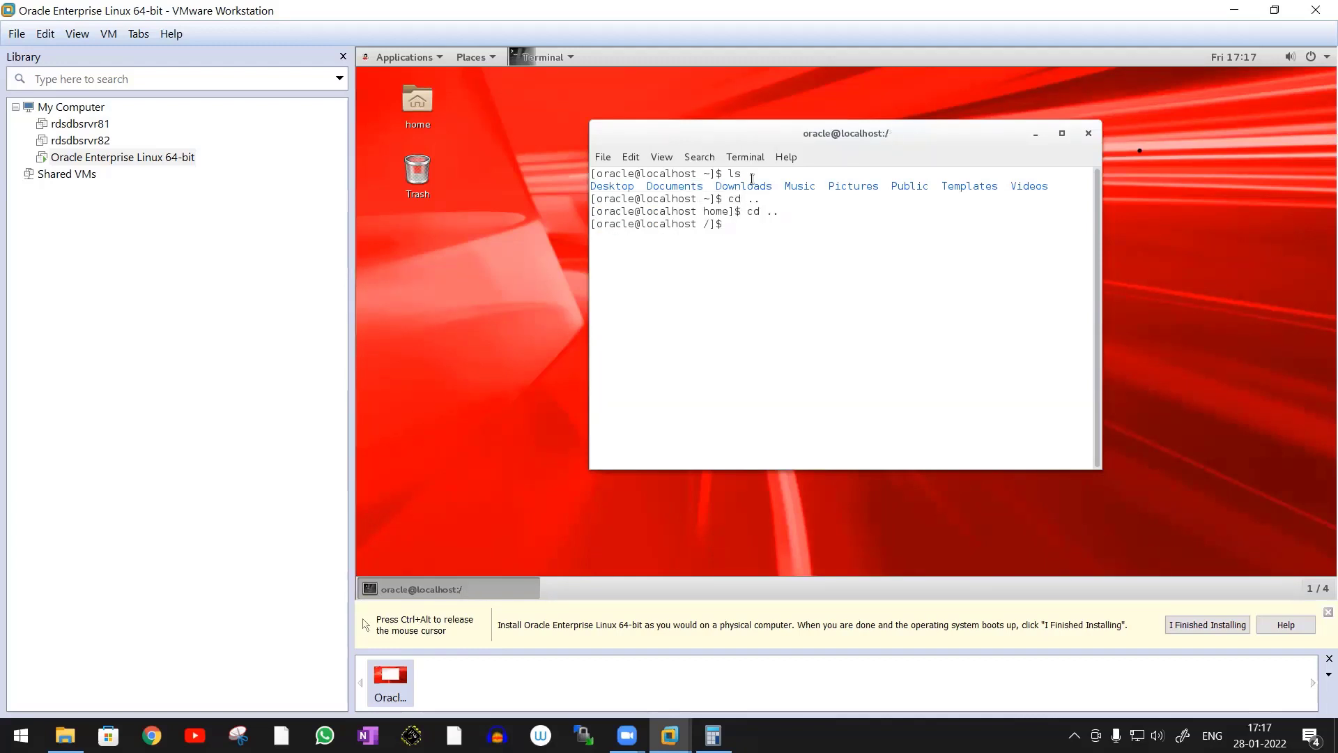
type("ls")
key("Return")
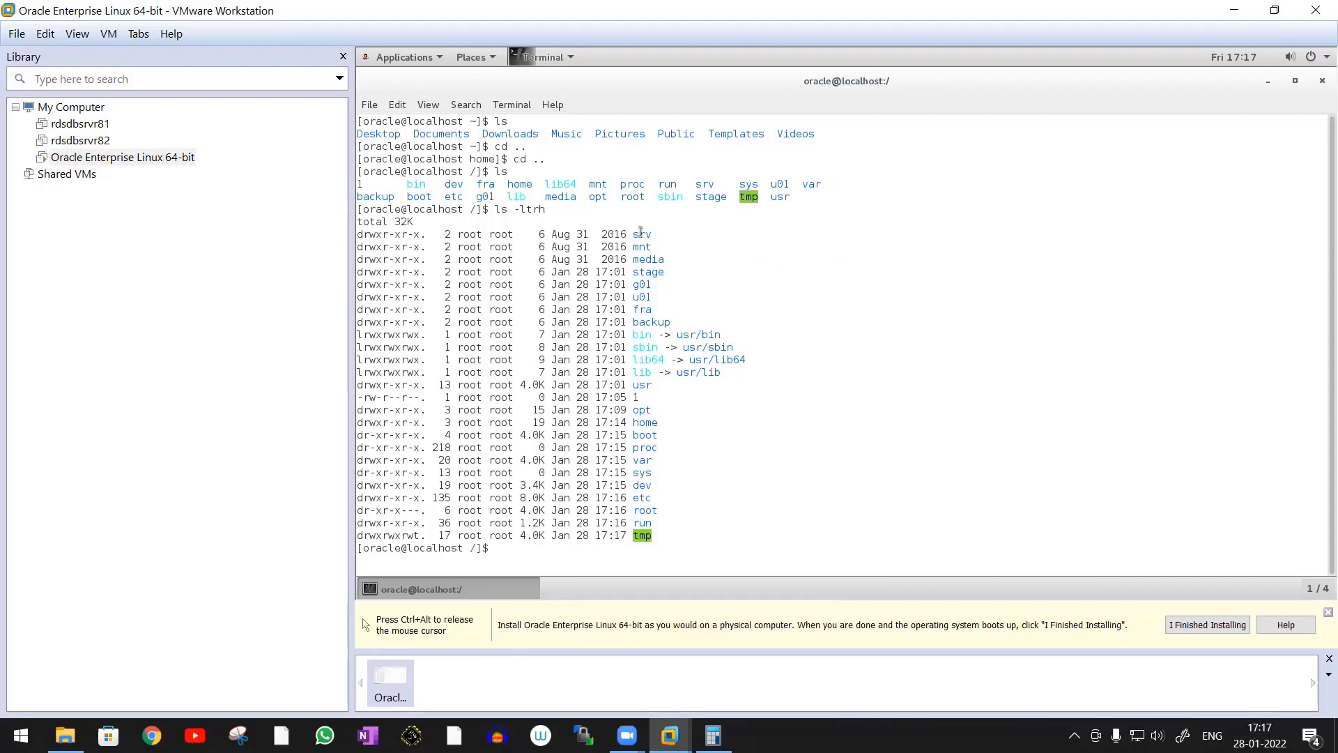
Examine the u01, g01, stage, backup, fra, home, boot and root entries in the ls -ltrh listing and close the terminal
double_click(641, 297)
double_click(640, 285)
double_click(649, 273)
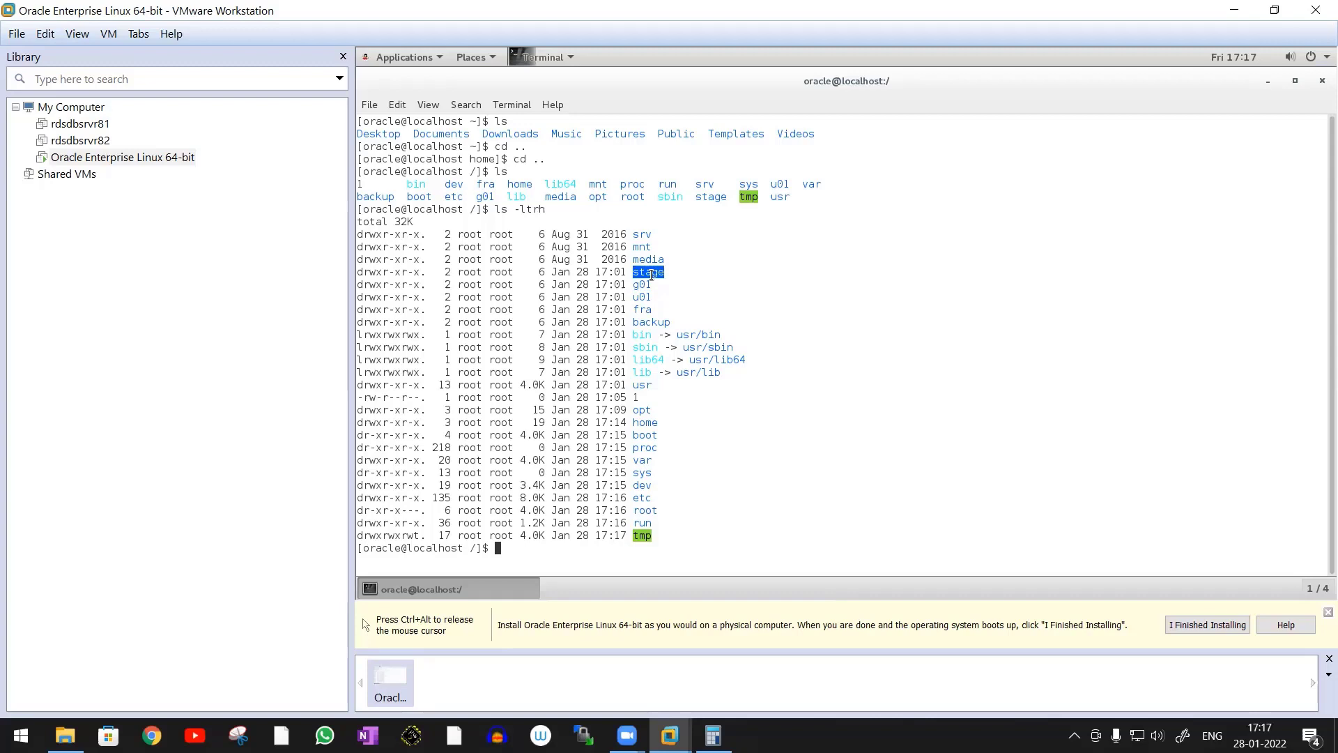
double_click(655, 322)
double_click(642, 310)
double_click(651, 423)
double_click(646, 436)
double_click(654, 422)
double_click(646, 436)
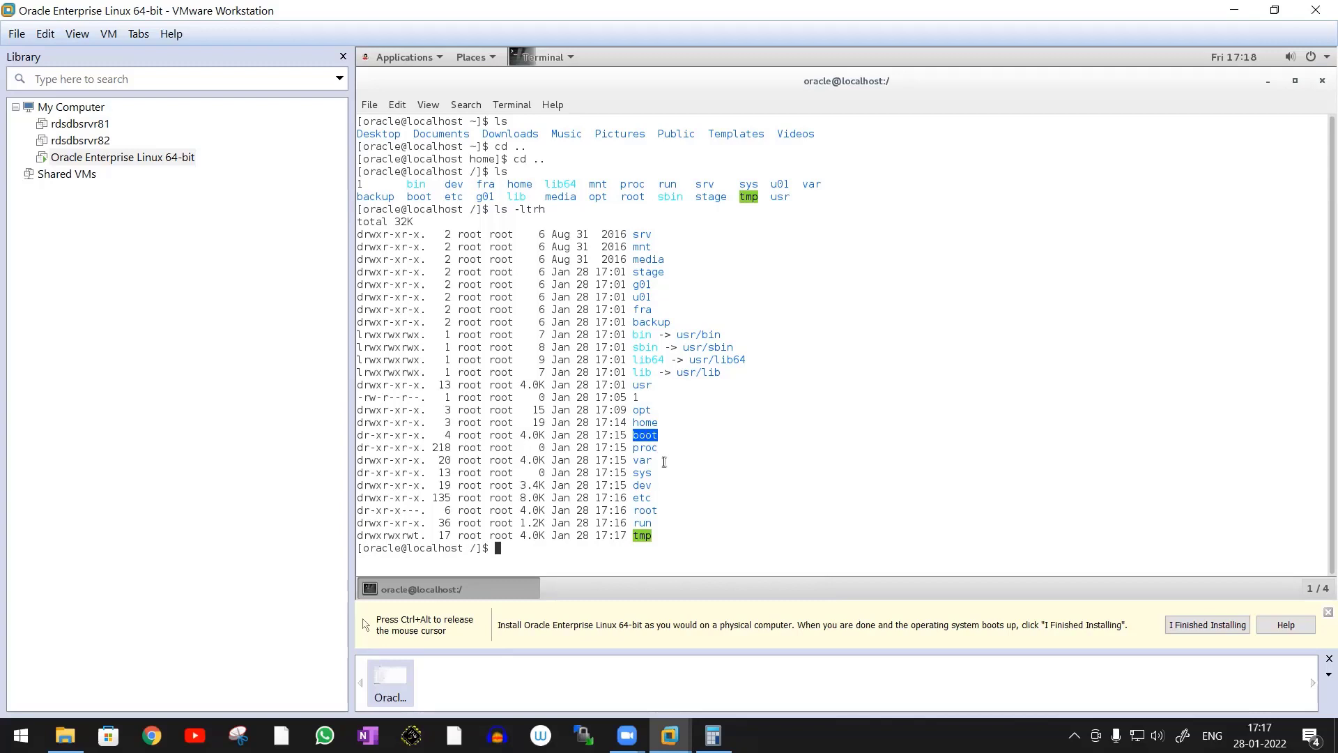
double_click(650, 510)
left_click(1321, 80)
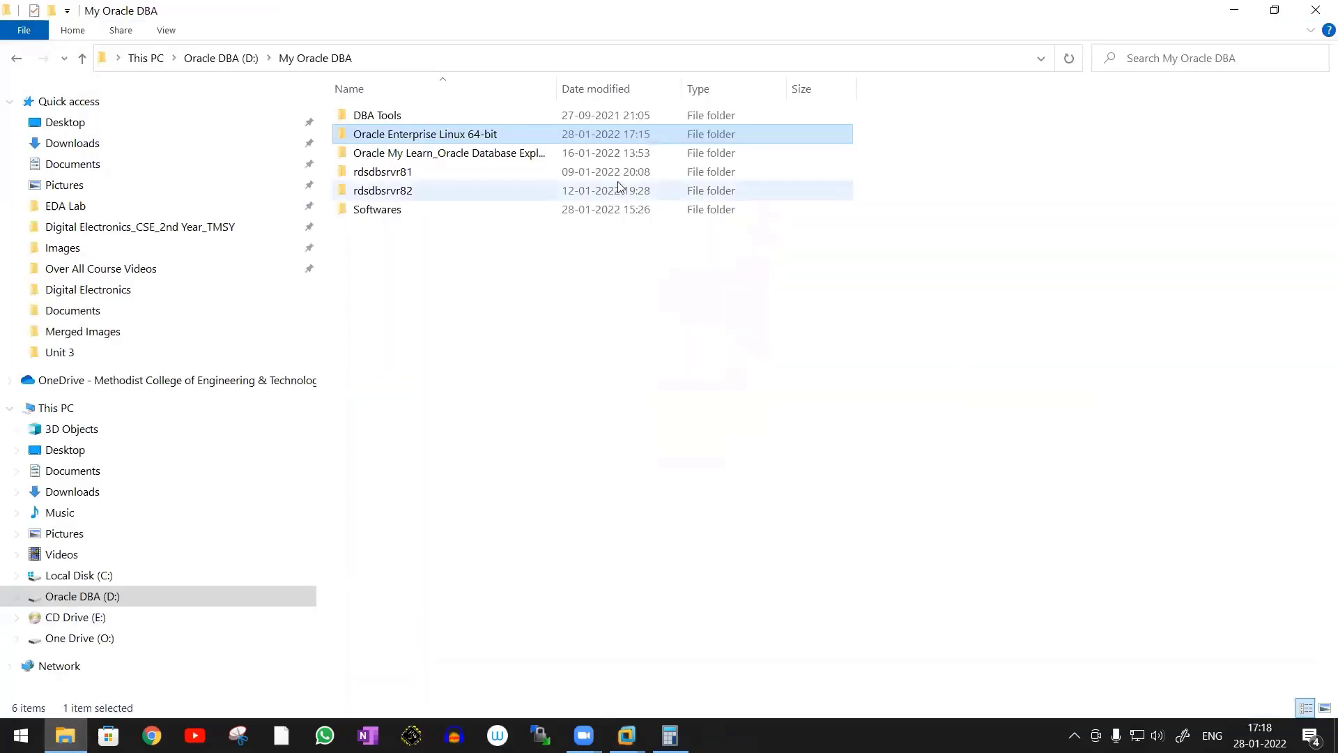
Switch to File Explorer and launch putty from the DBA Tools folder inside My Oracle DBA
left_click(403, 212)
double_click(403, 212)
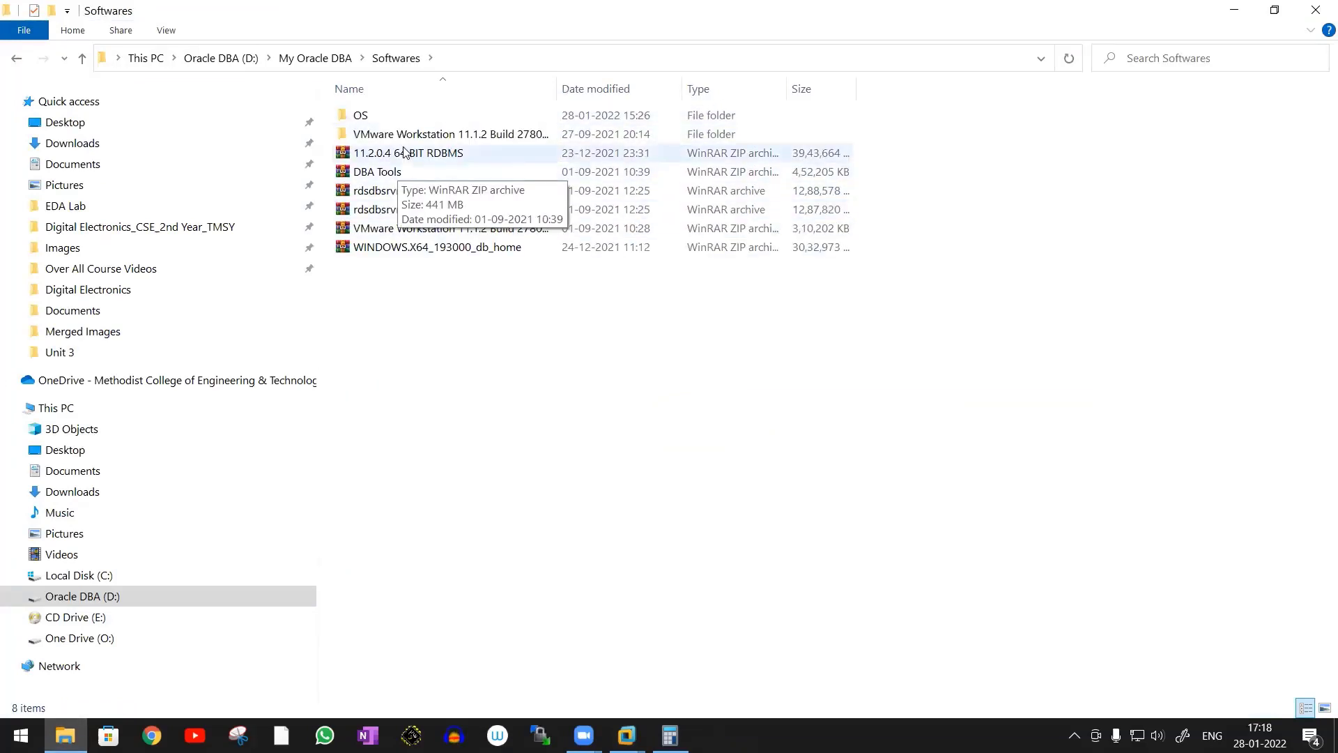
left_click(327, 59)
double_click(377, 115)
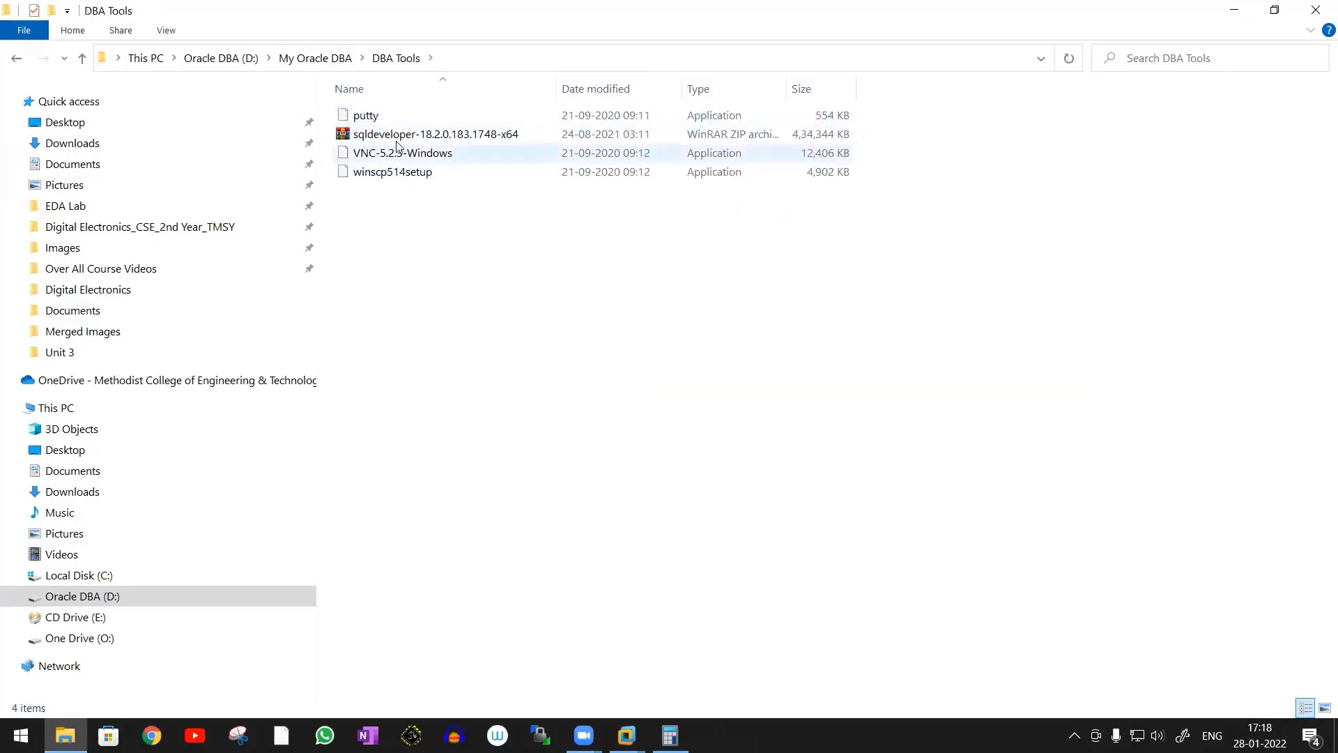
double_click(367, 114)
right_click(375, 115)
left_click(207, 158)
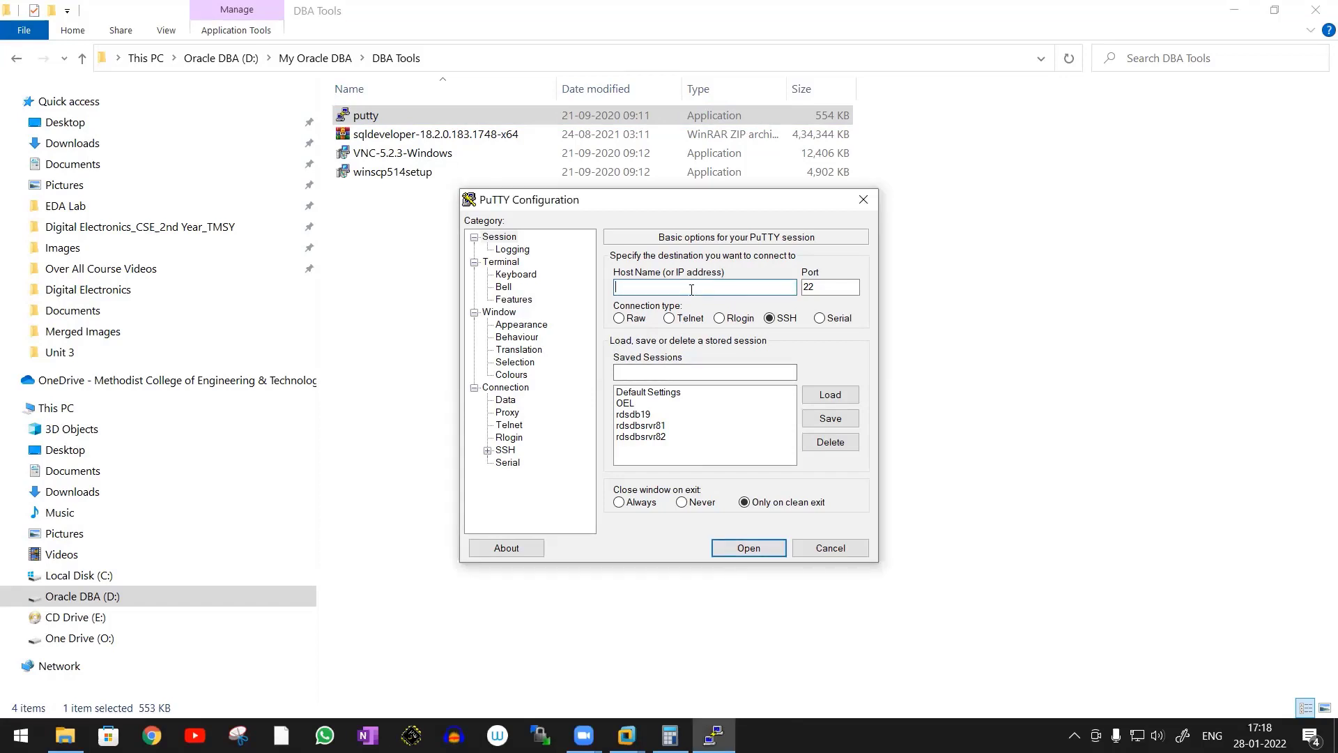
Switch back to the VM, run ifconfig in a new terminal and copy the ens33 IP address
mouse_move(627, 733)
left_click(775, 648)
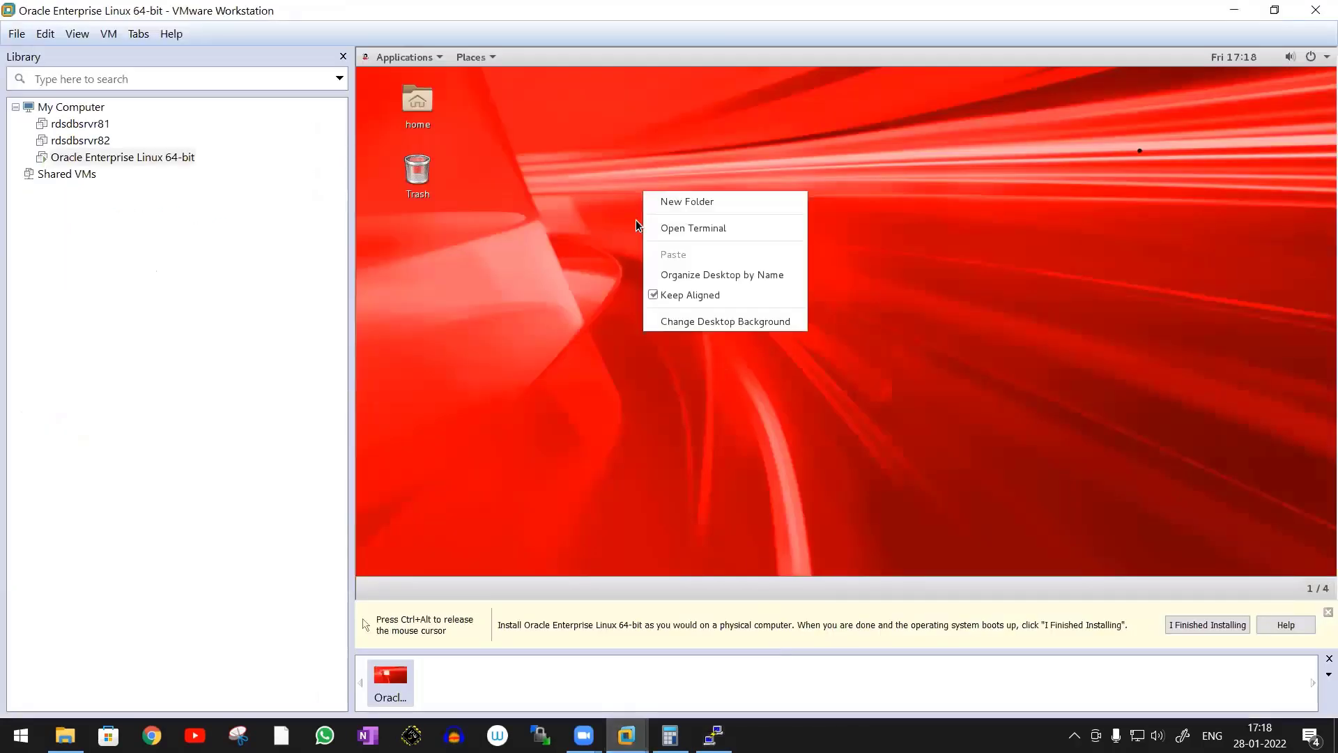
left_click(701, 230)
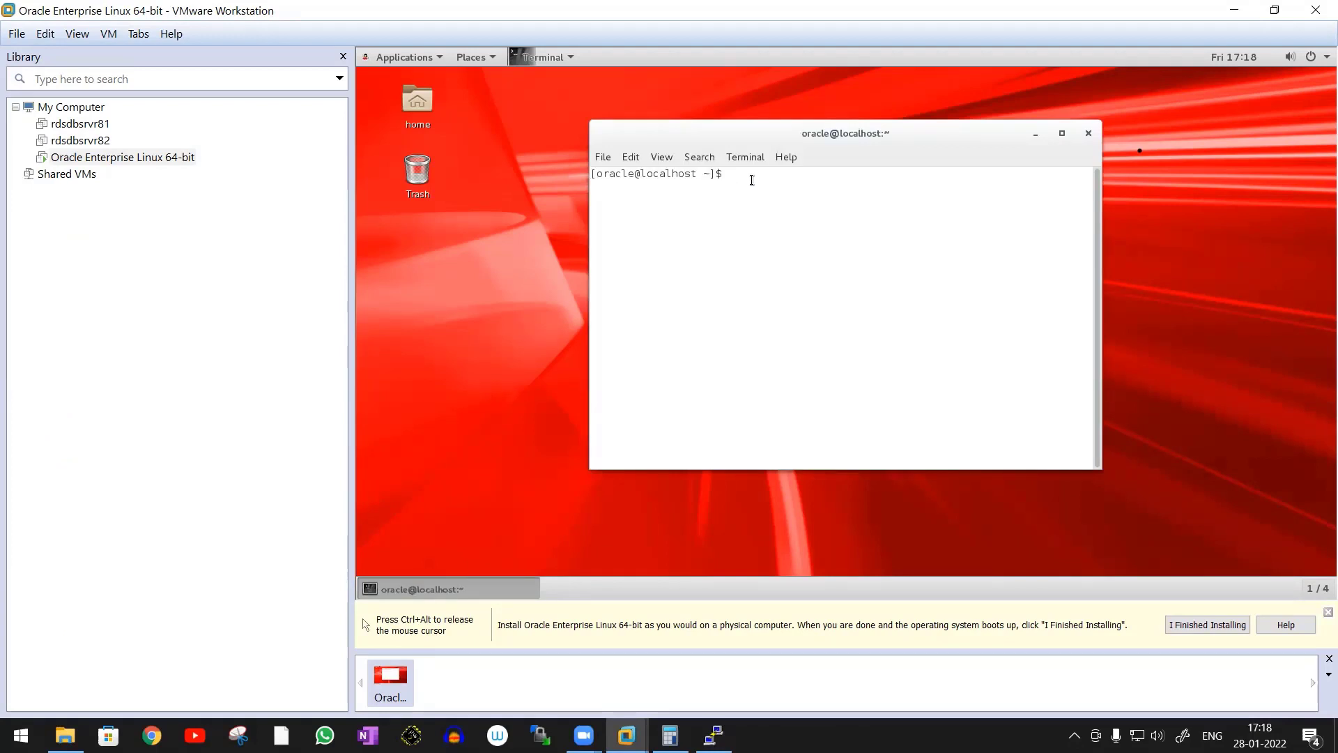
type("ifconfig")
key("Return")
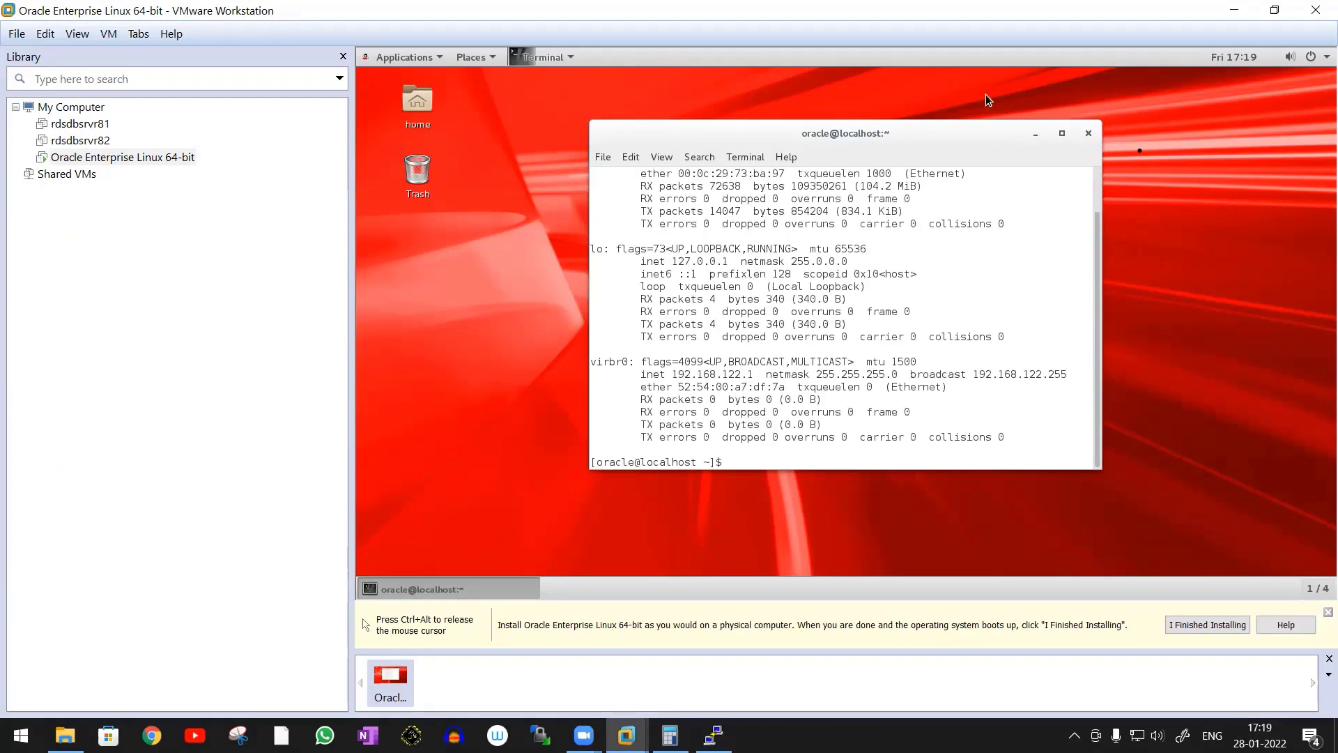
left_click(1062, 133)
double_click(453, 145)
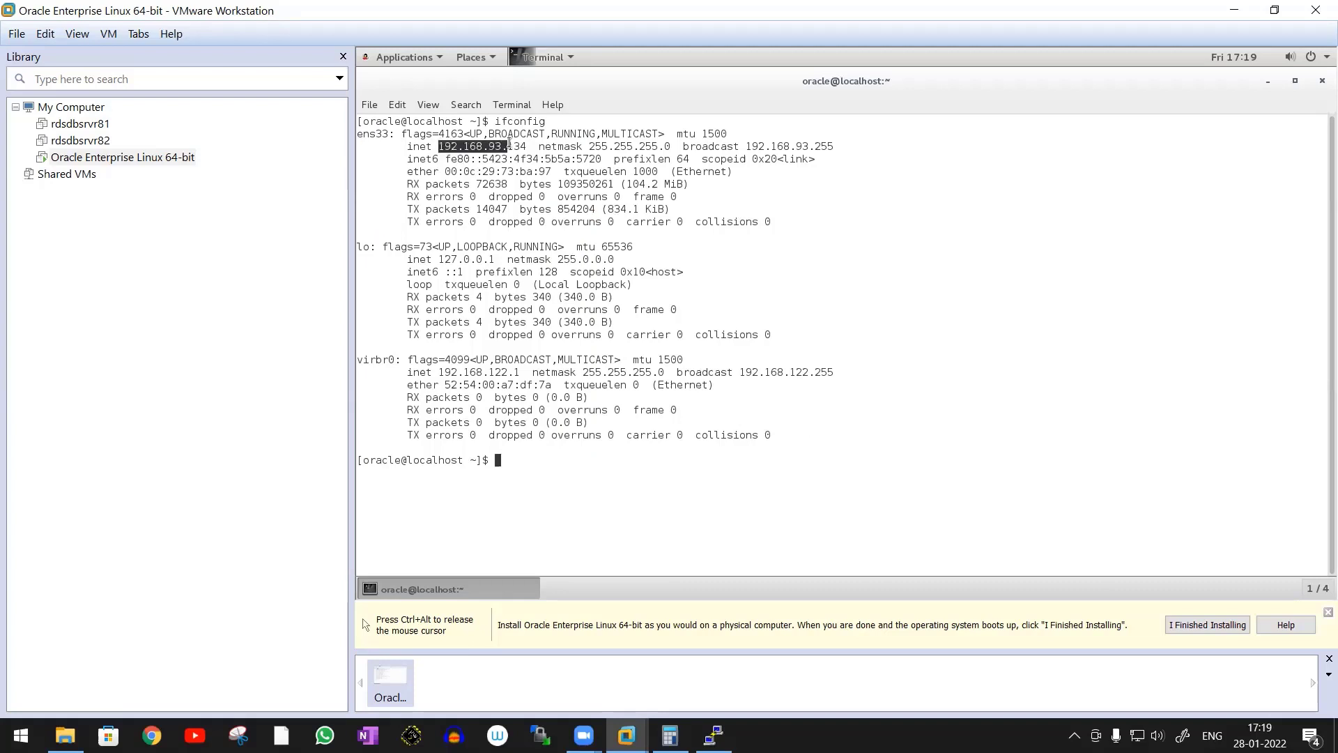
key("Return")
Switch to PuTTY, save a session for host 192.168.93.134 as My Oracle Se, and open the SSH connection
left_click(714, 735)
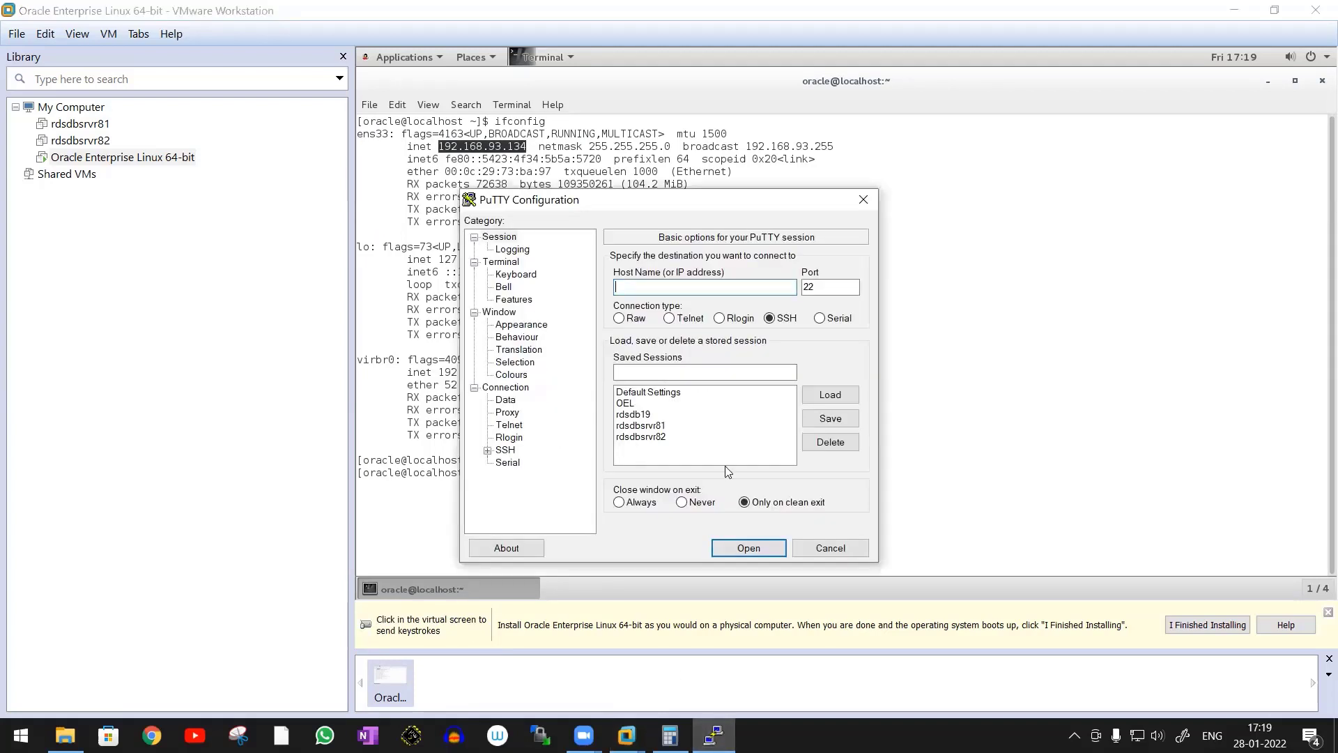
type("192.168.93.134")
left_click(697, 373)
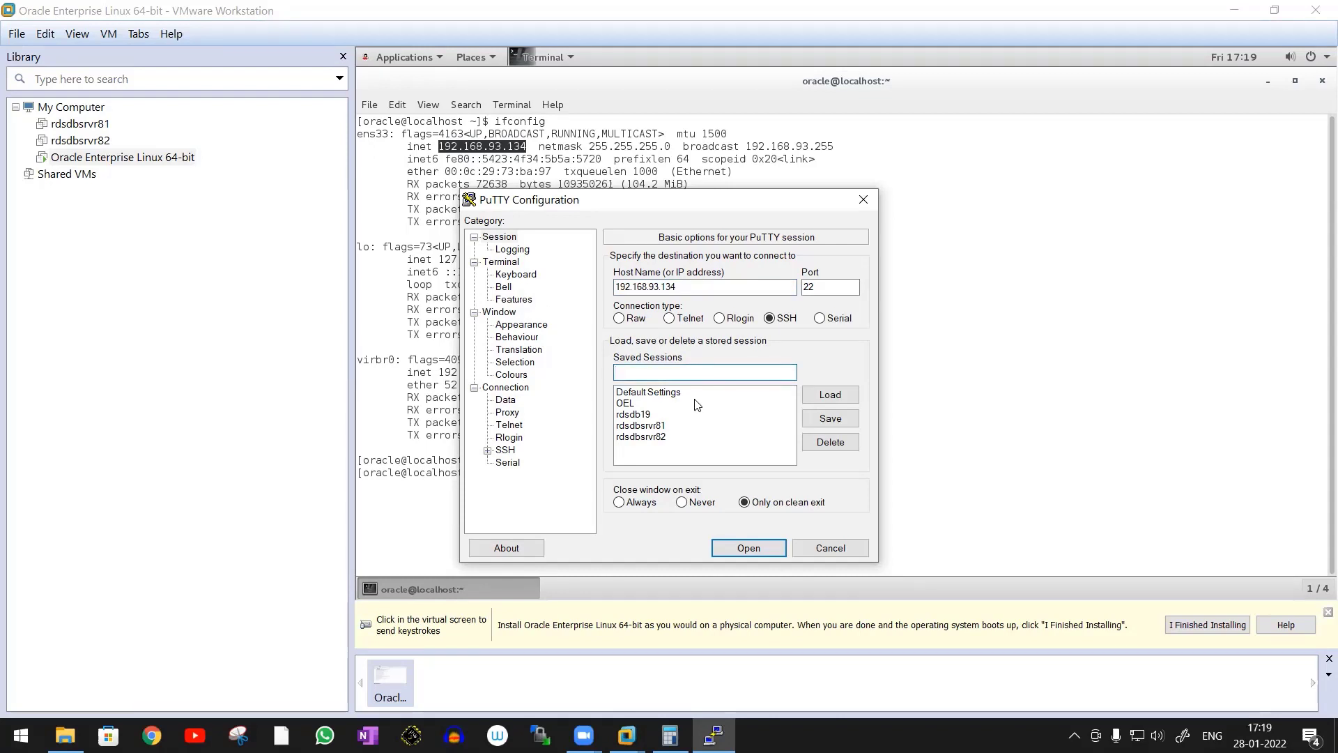
type("My Or")
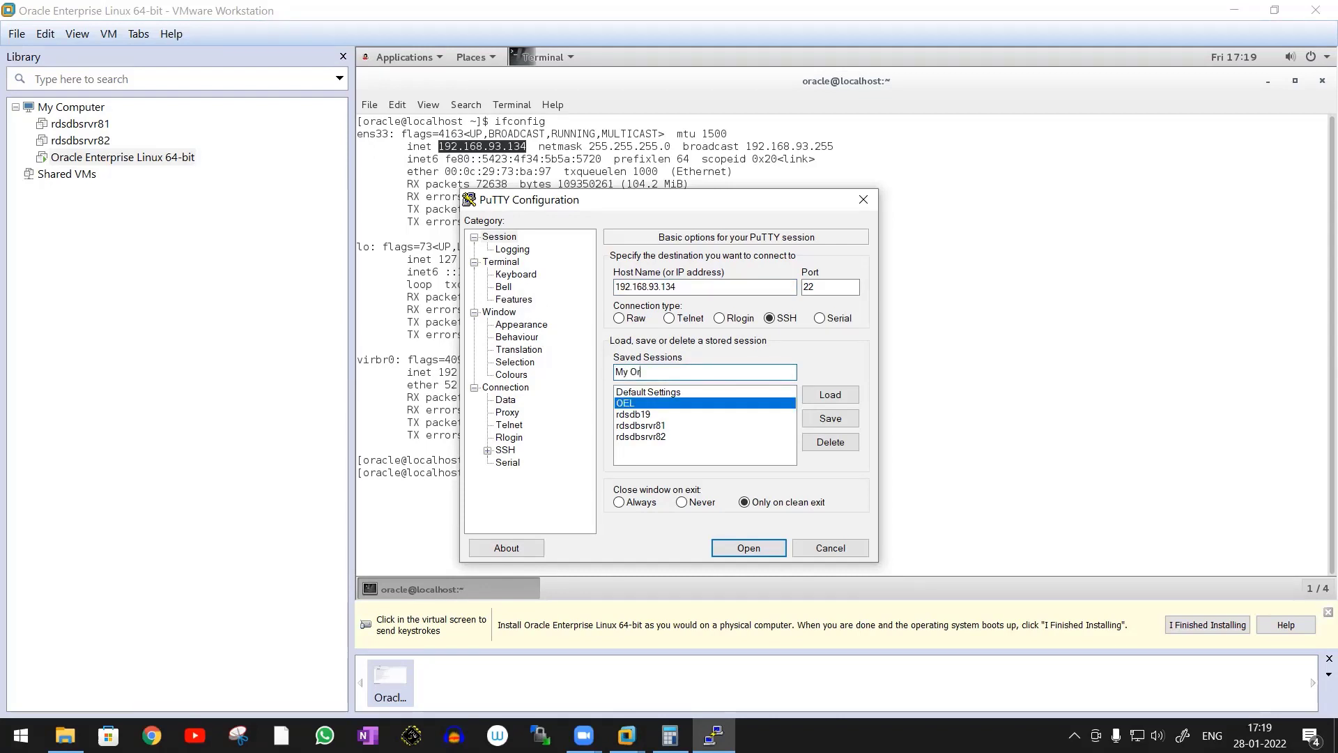
type("acle Setup")
left_click(830, 418)
left_click(758, 547)
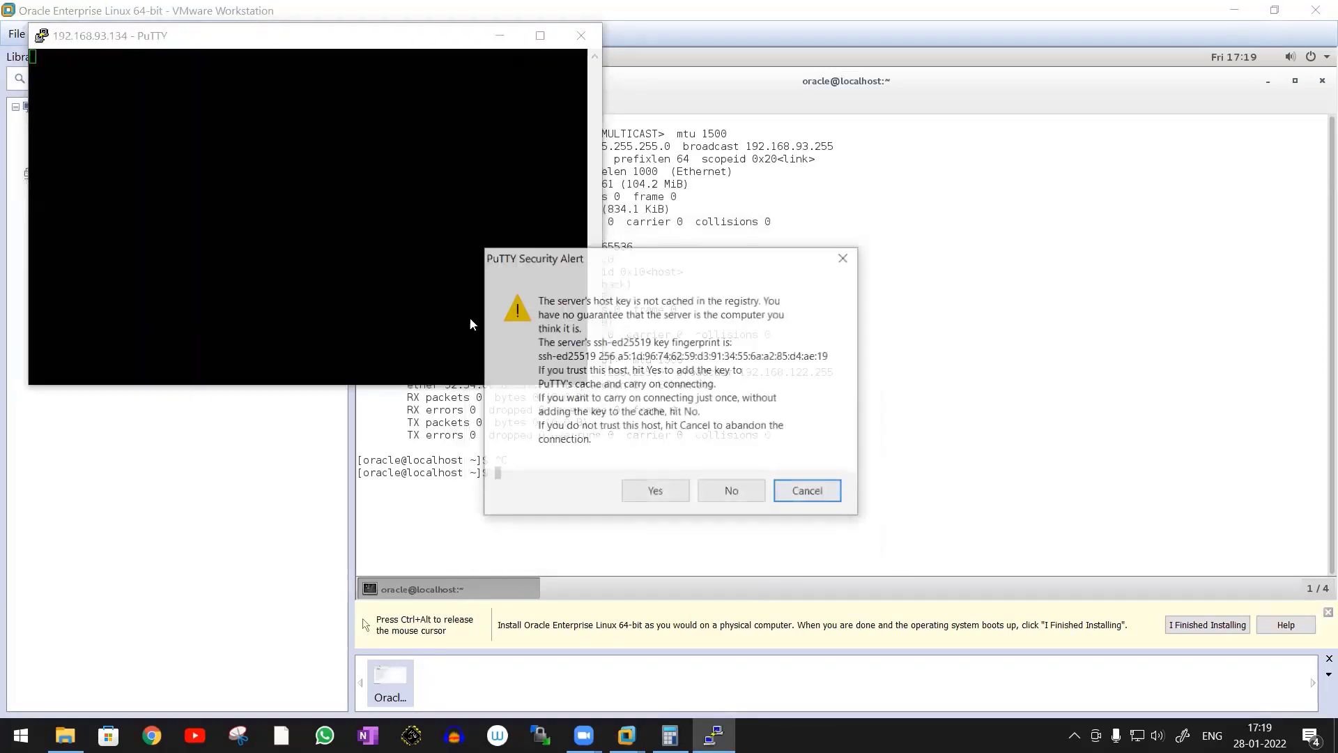
Accept the server's host key, maximize the PuTTY window, and log in as oracle with the account password
left_click(653, 492)
left_click(541, 35)
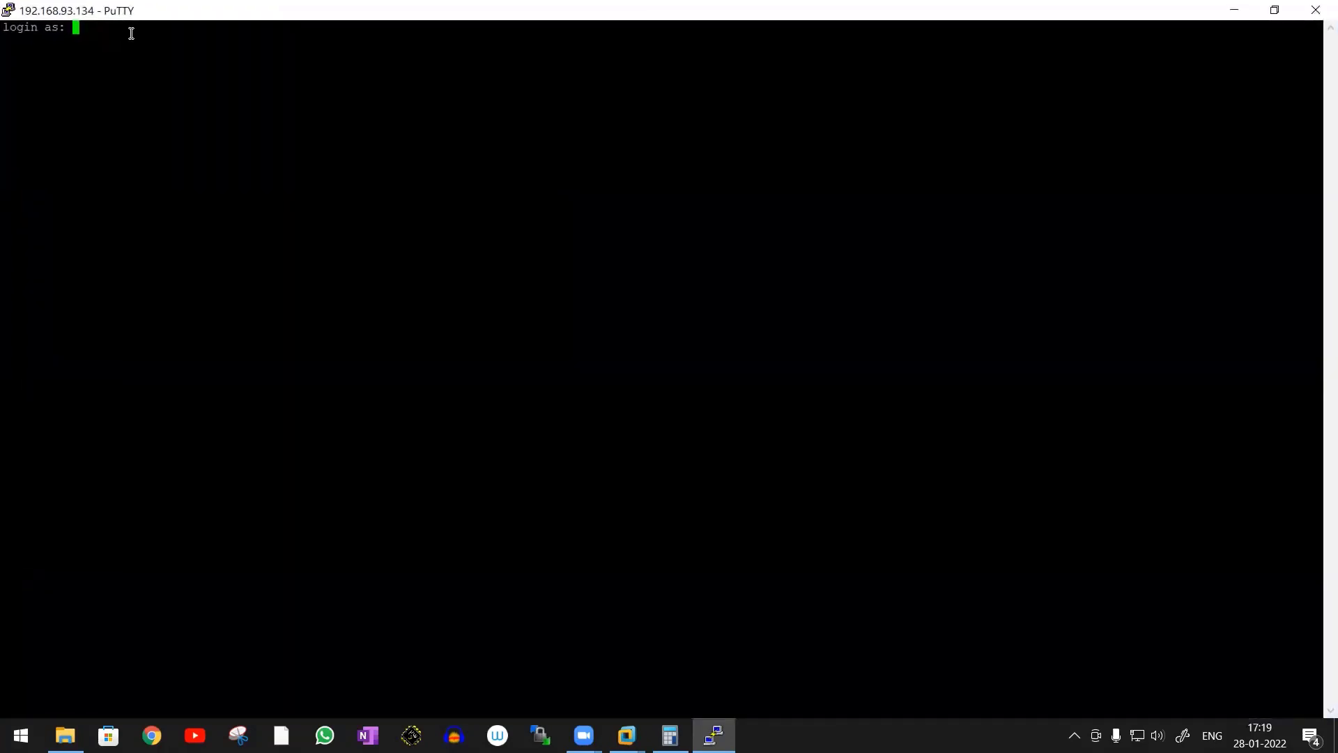
type("oracle")
key("Return")
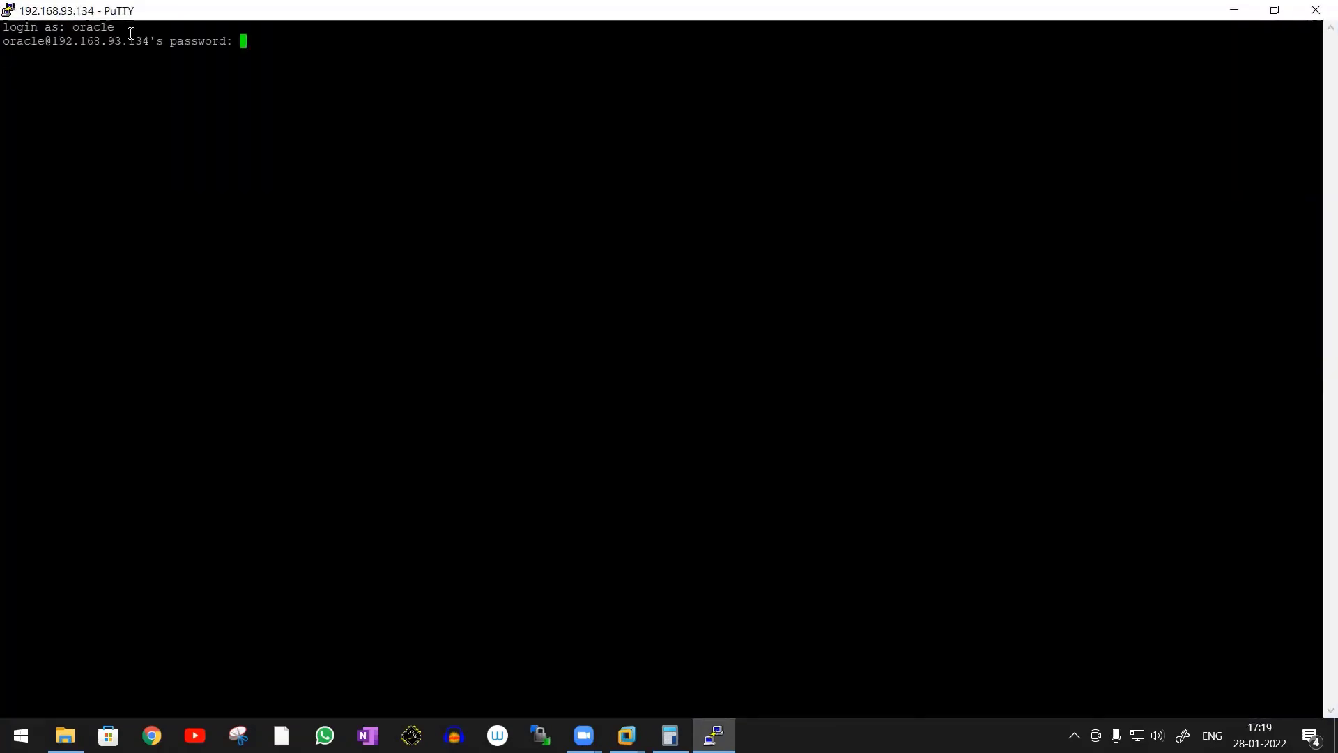
key("Return")
List the oracle home directory, move up two levels to the root directory, and list and examine its contents
type("ls")
key("Return")
type("cd ")
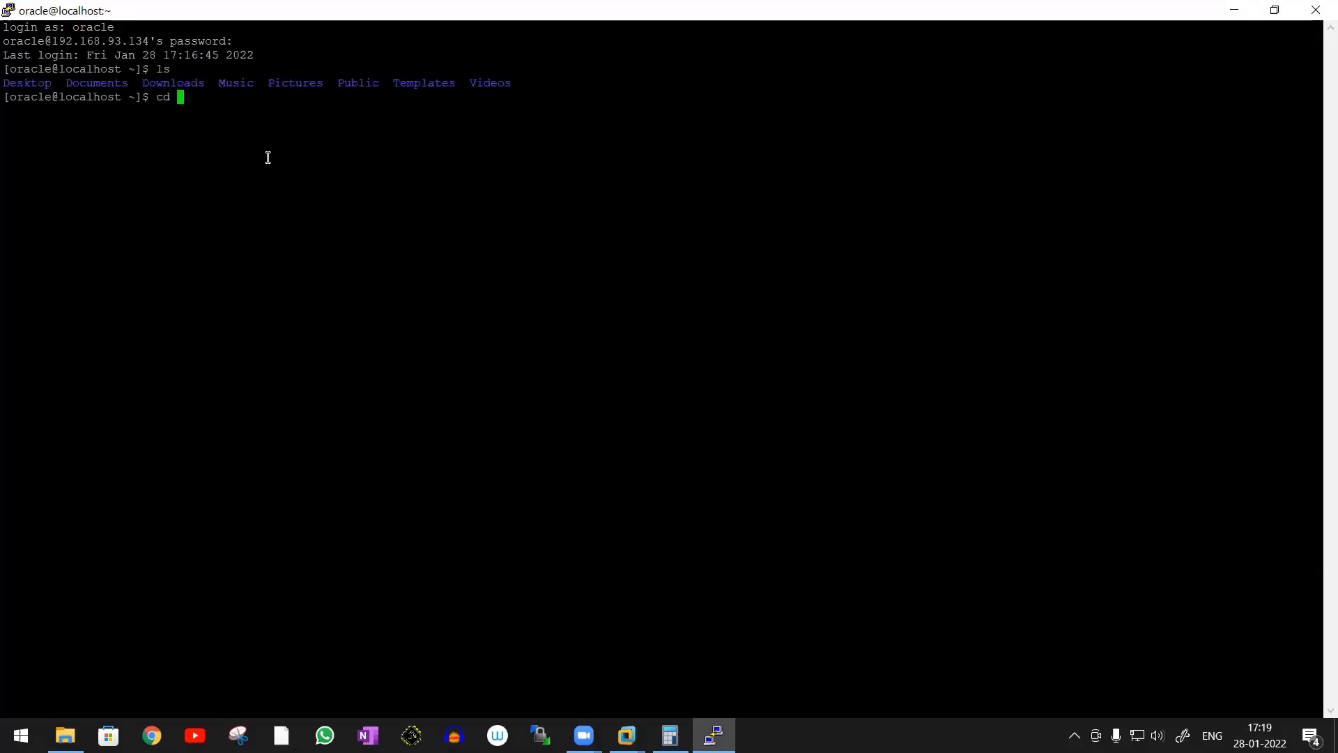
type("..")
key("Return")
type("cd ..")
key("Return")
type("ls")
key("Return")
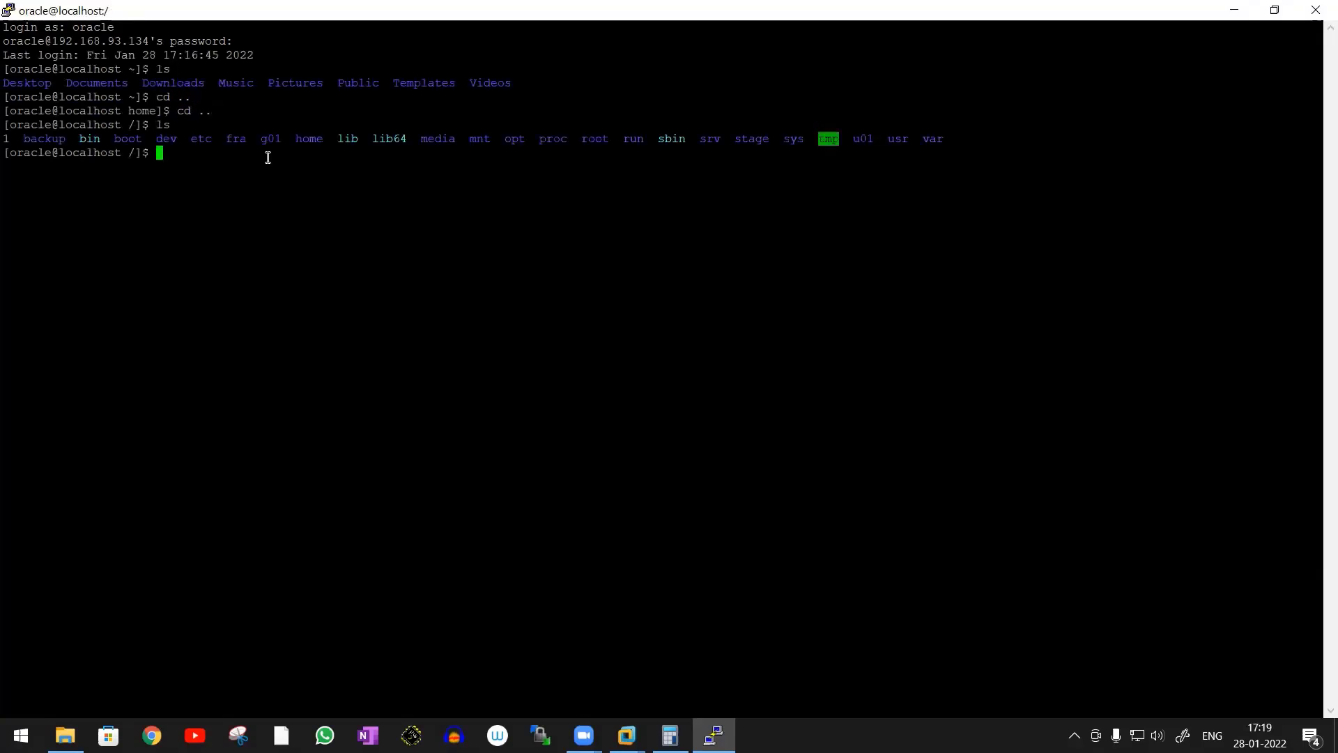
left_click_drag(49, 138, 934, 139)
left_click(631, 255)
Open the settings of the running PuTTY session and set the terminal font to Courier New Regular, size 20
right_click(171, 7)
left_click(240, 218)
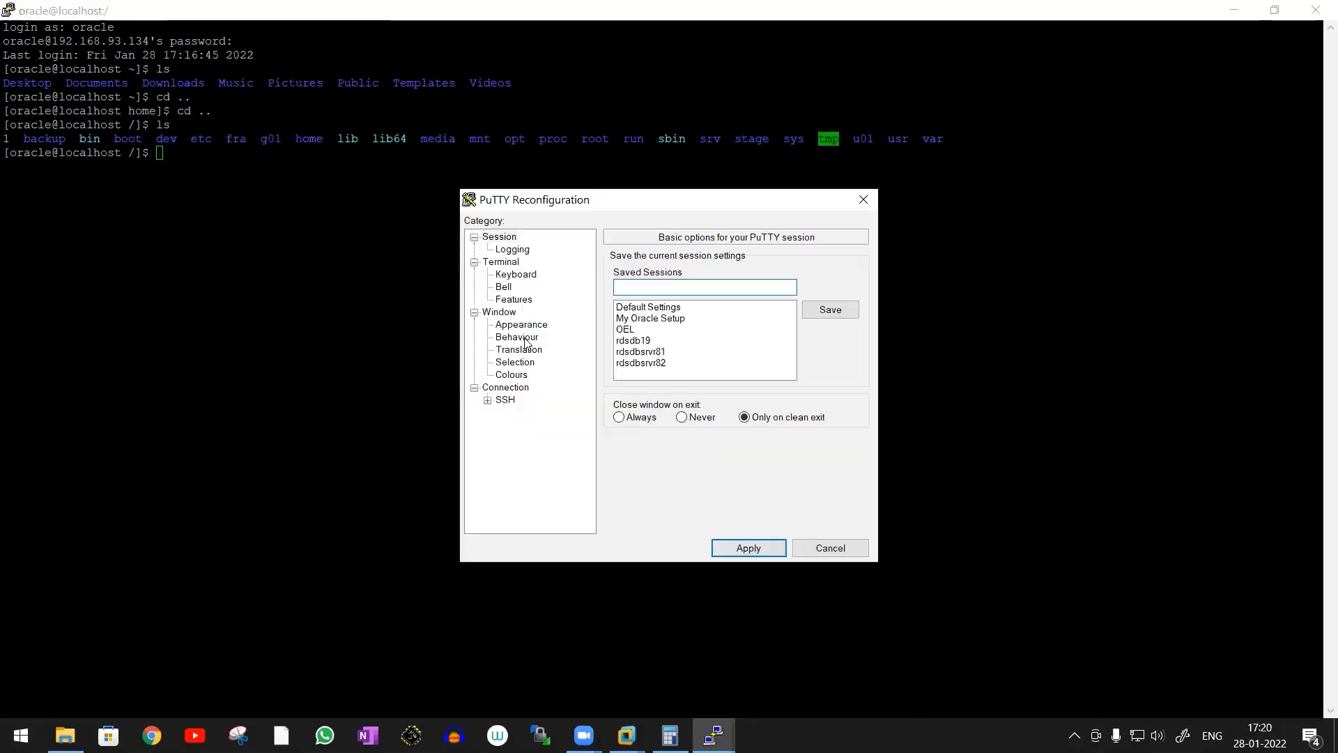
left_click(520, 375)
left_click(528, 329)
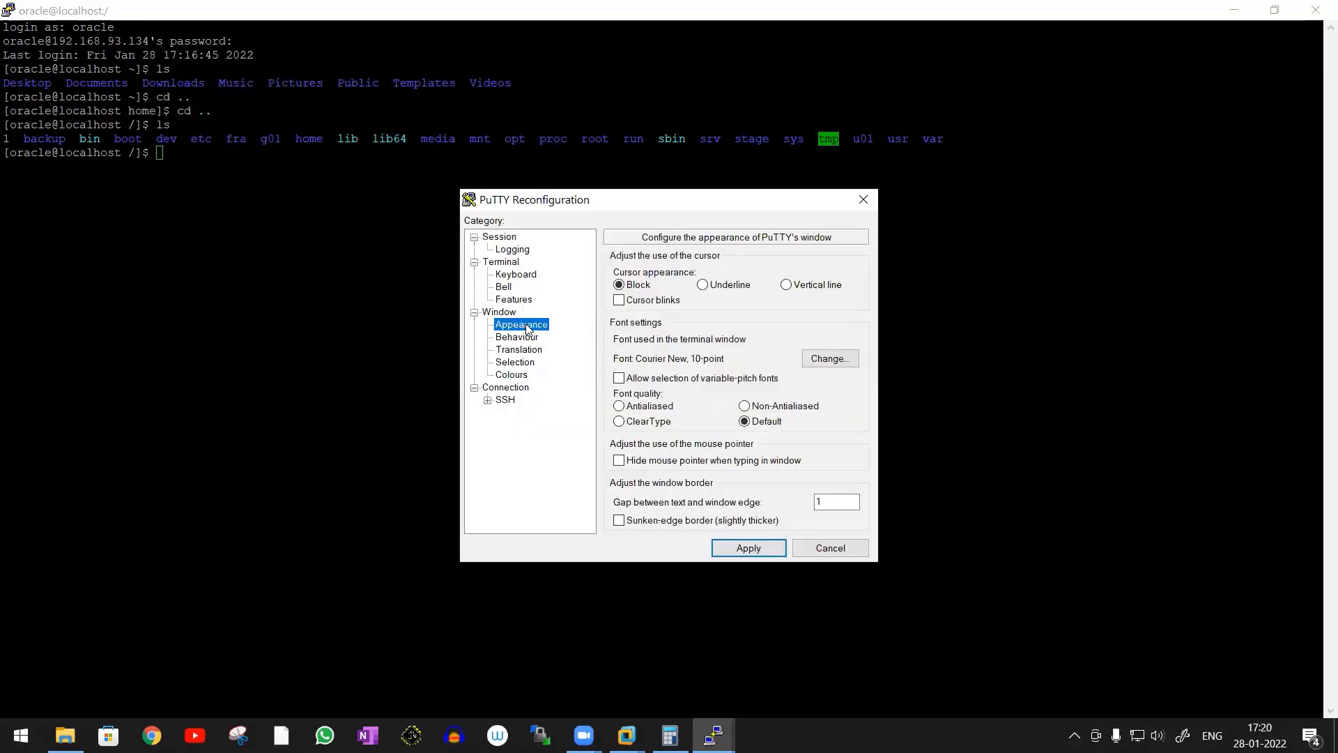
left_click(826, 362)
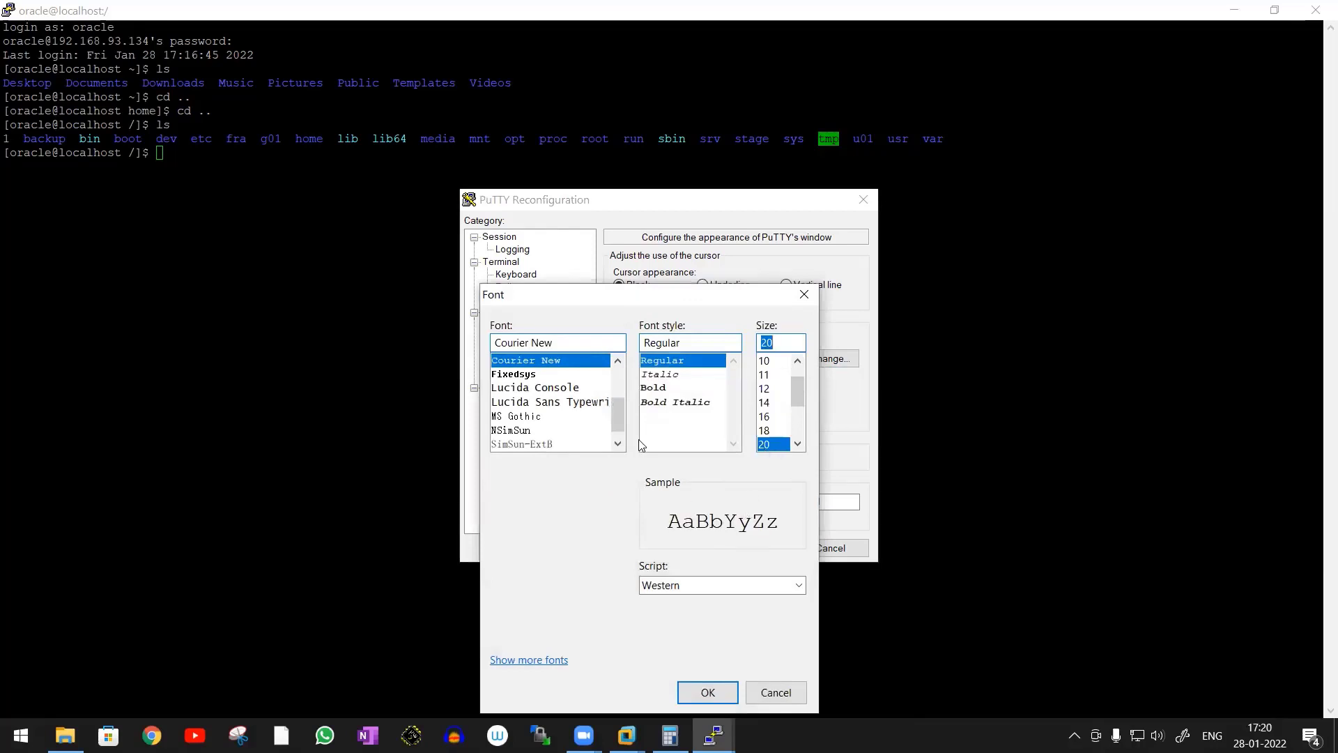
left_click(775, 692)
Save the settings to the My Oracle Setup session, apply them, and list the root directory again with ls
left_click(505, 251)
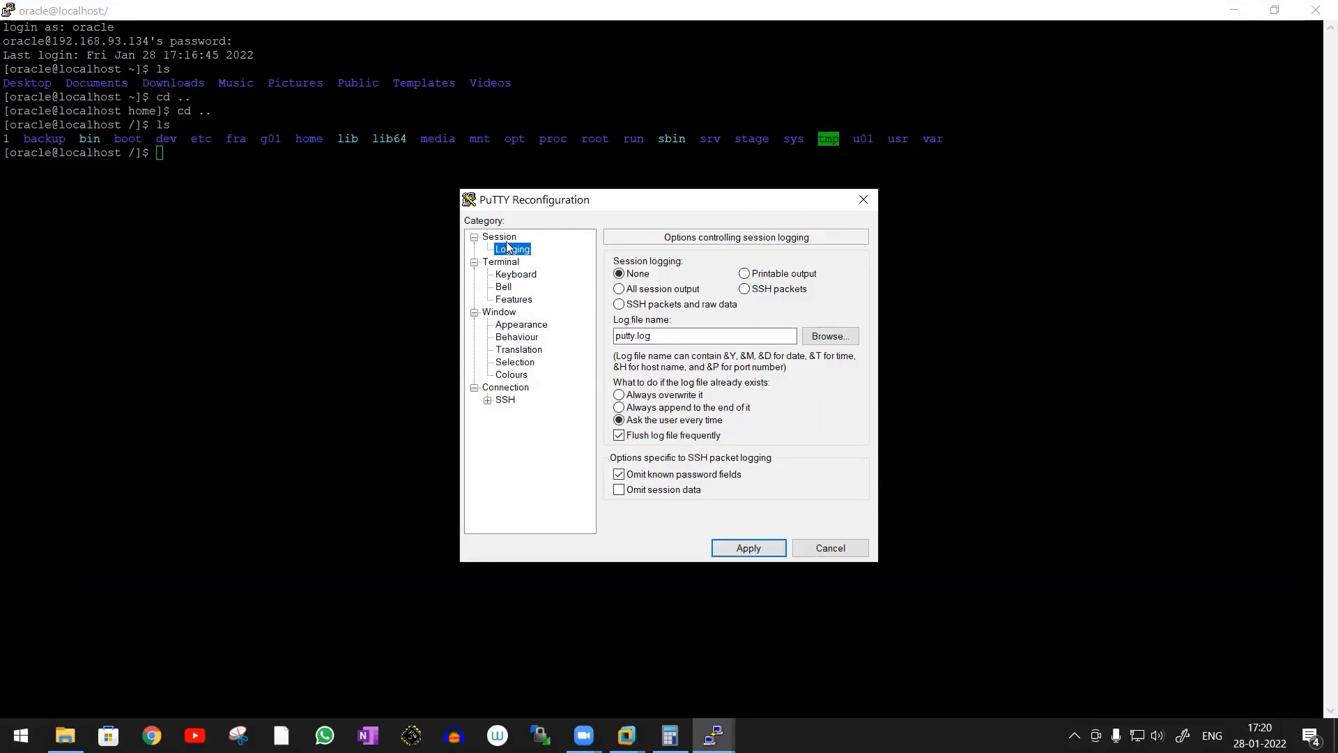
left_click(499, 237)
left_click(655, 318)
left_click(829, 309)
left_click(778, 550)
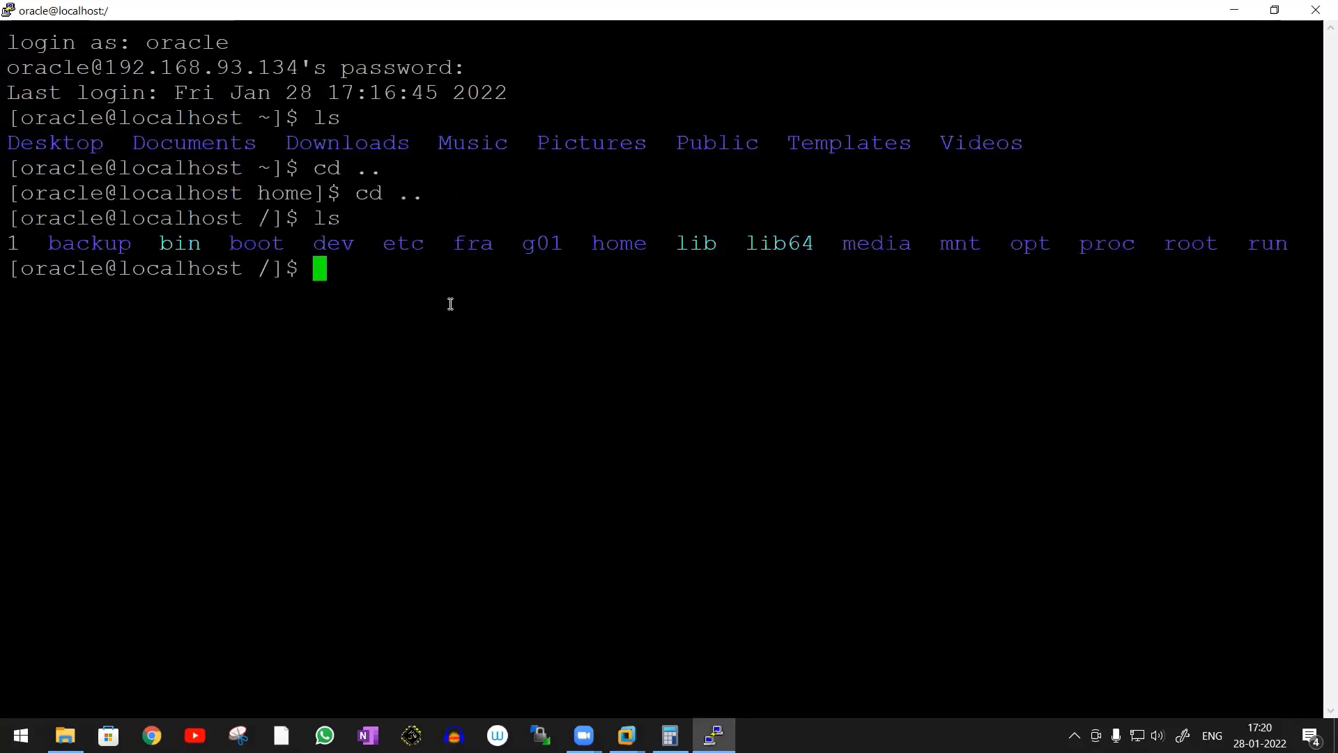
type("ls")
key("Return")
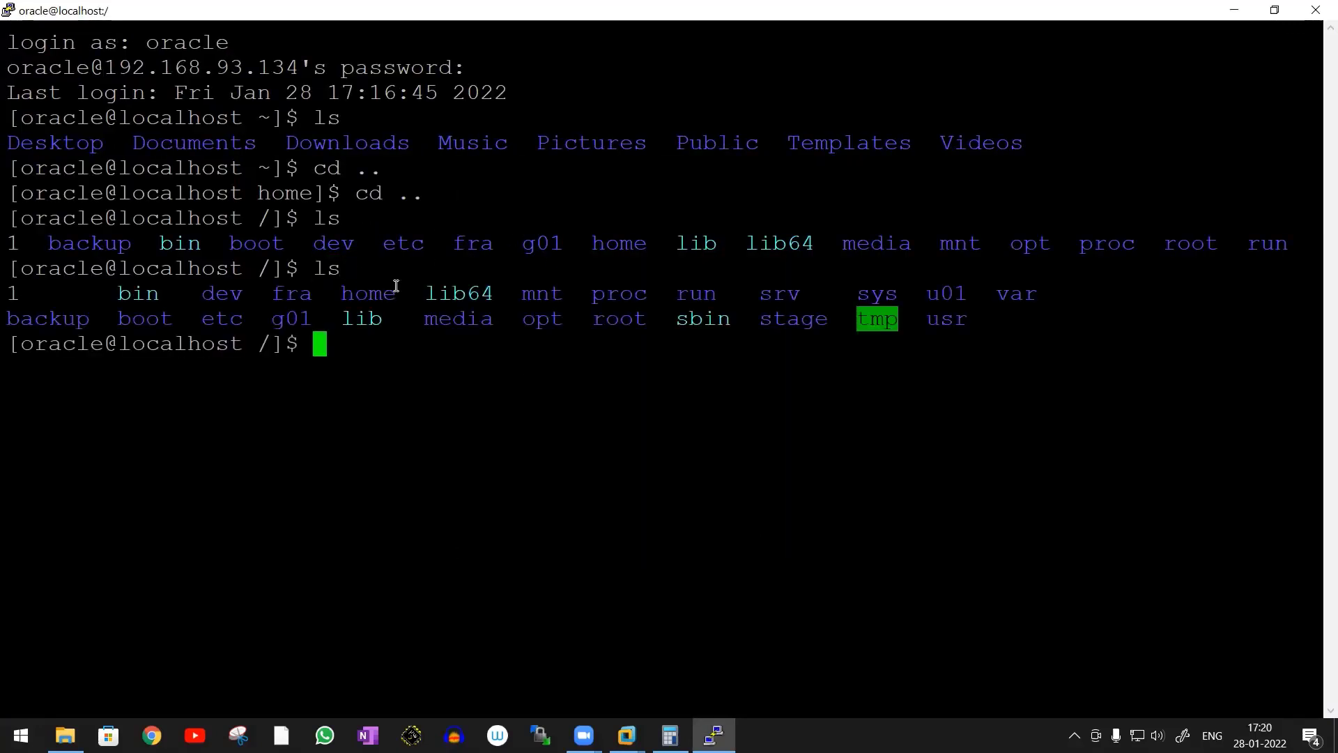